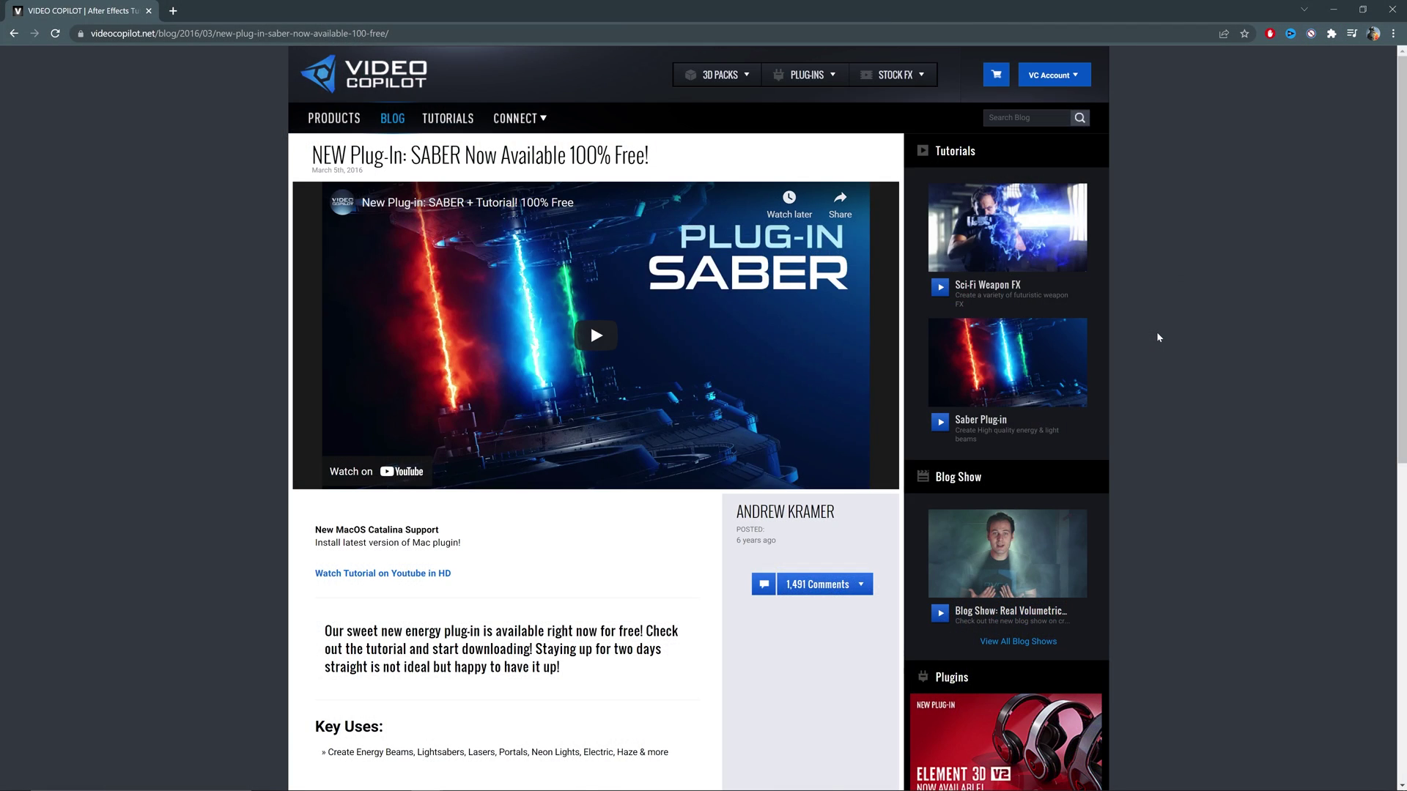
Download the Windows version of the Saber plug-in for After Effects from its Video Copilot page
scroll(1156, 333, down, 5)
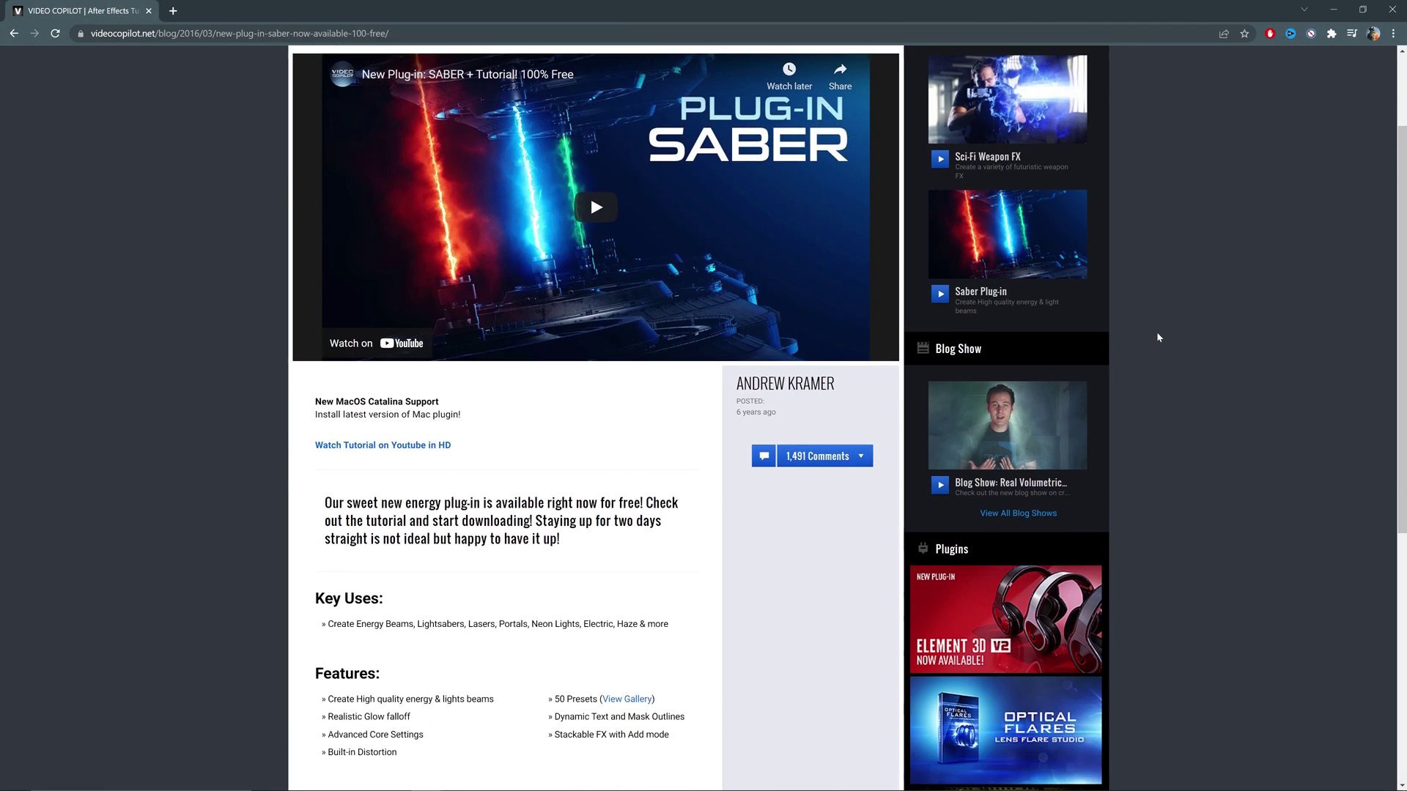
scroll(1156, 332, down, 3)
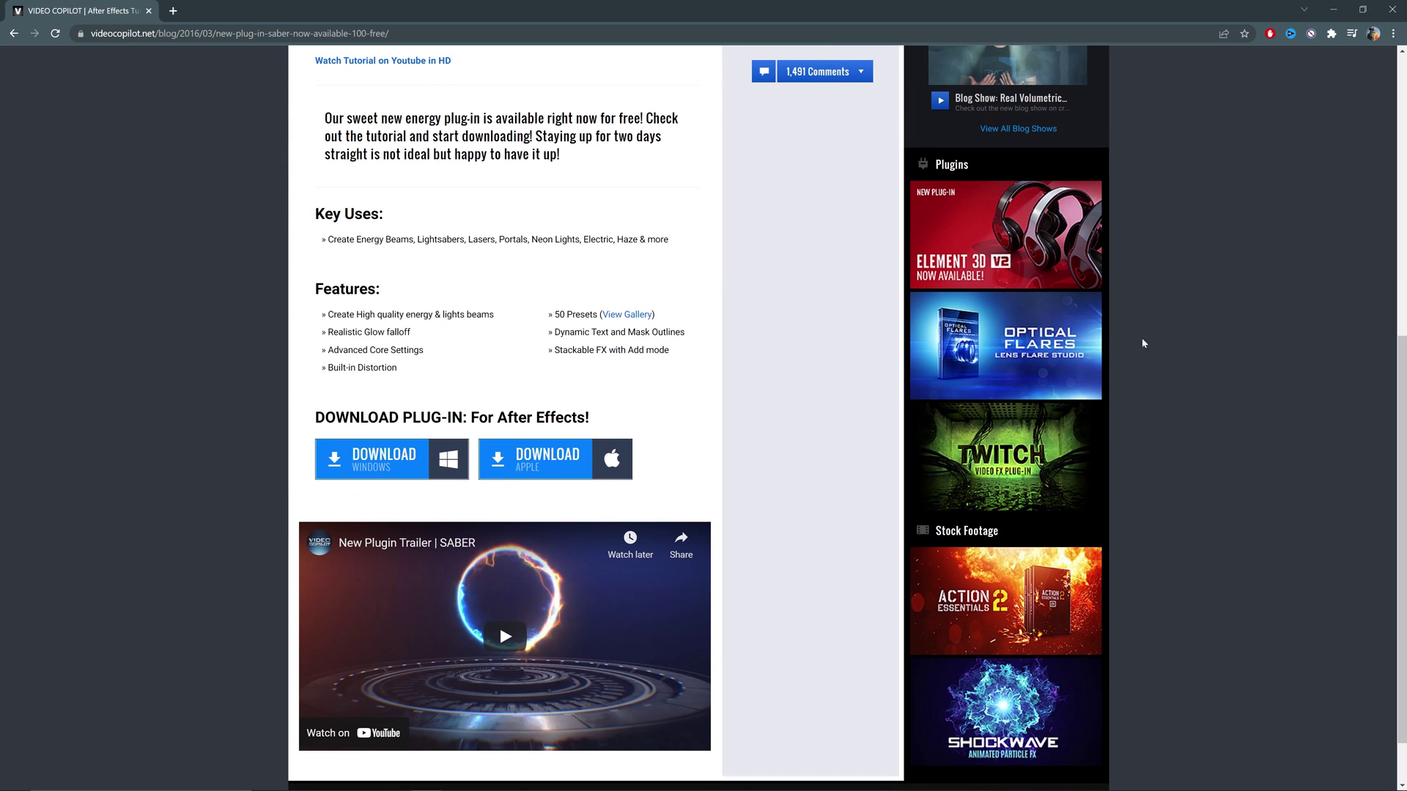
click(381, 468)
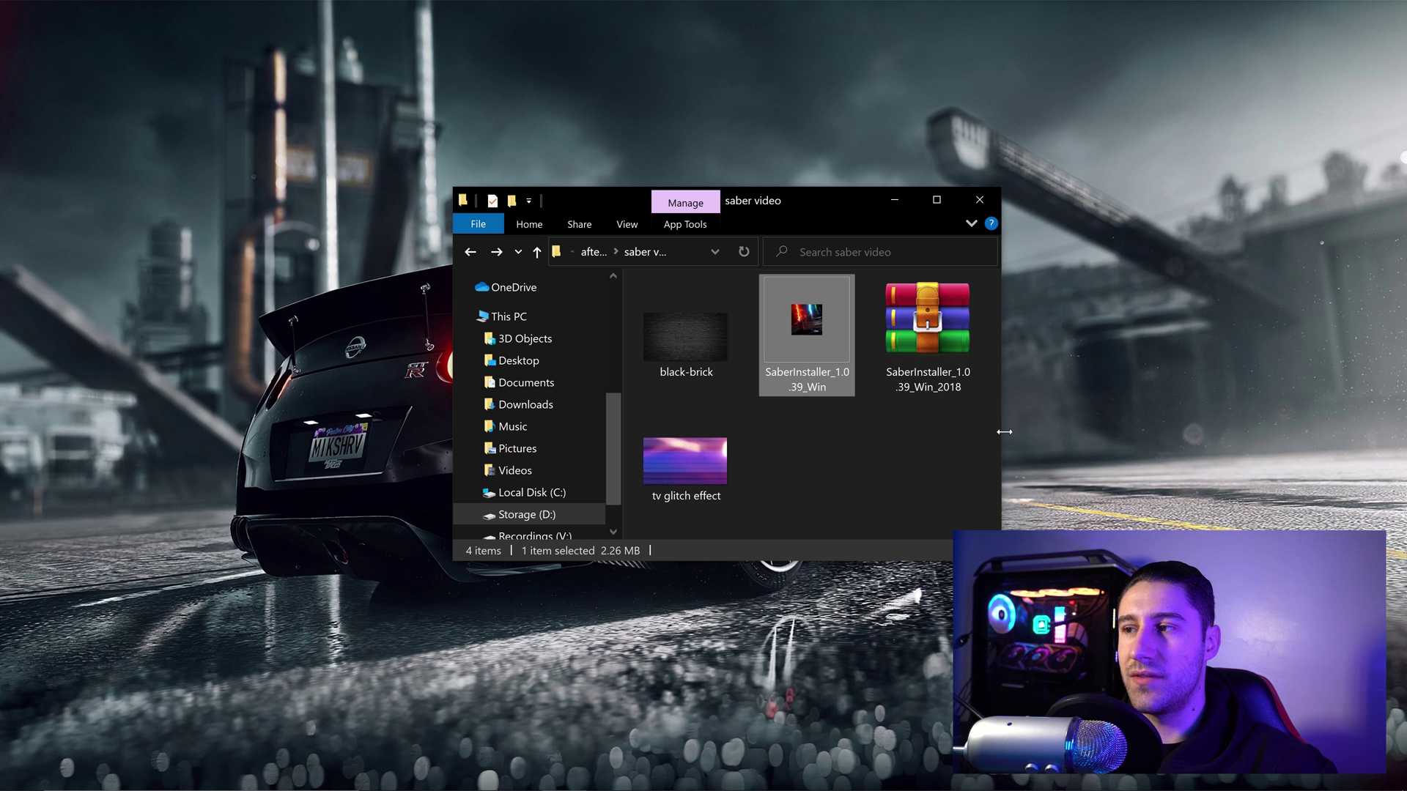
In the saber video folder, run SaberInstaller_1.0.39_Win and install Saber for After Effects version 22.0
click(925, 340)
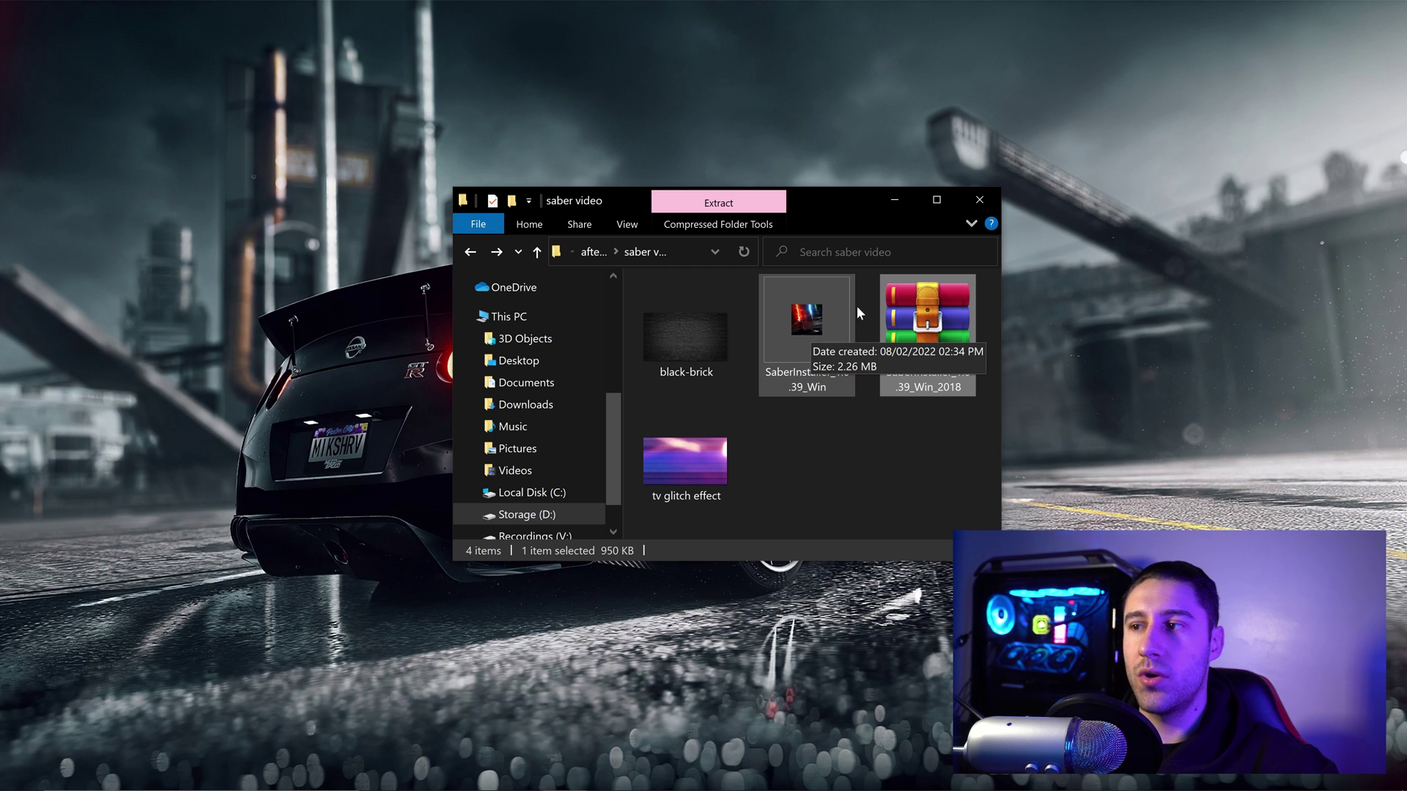
double_click(787, 328)
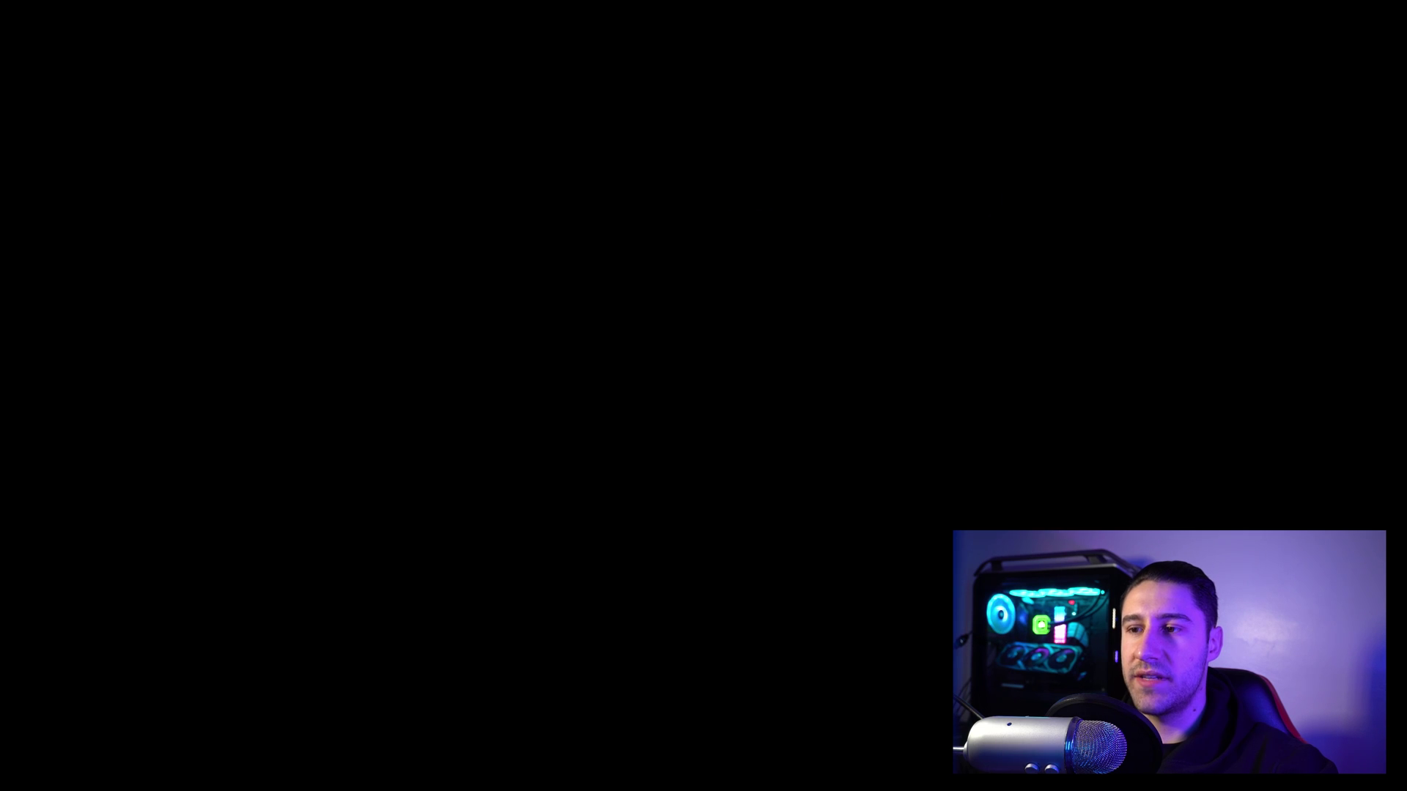
click(860, 476)
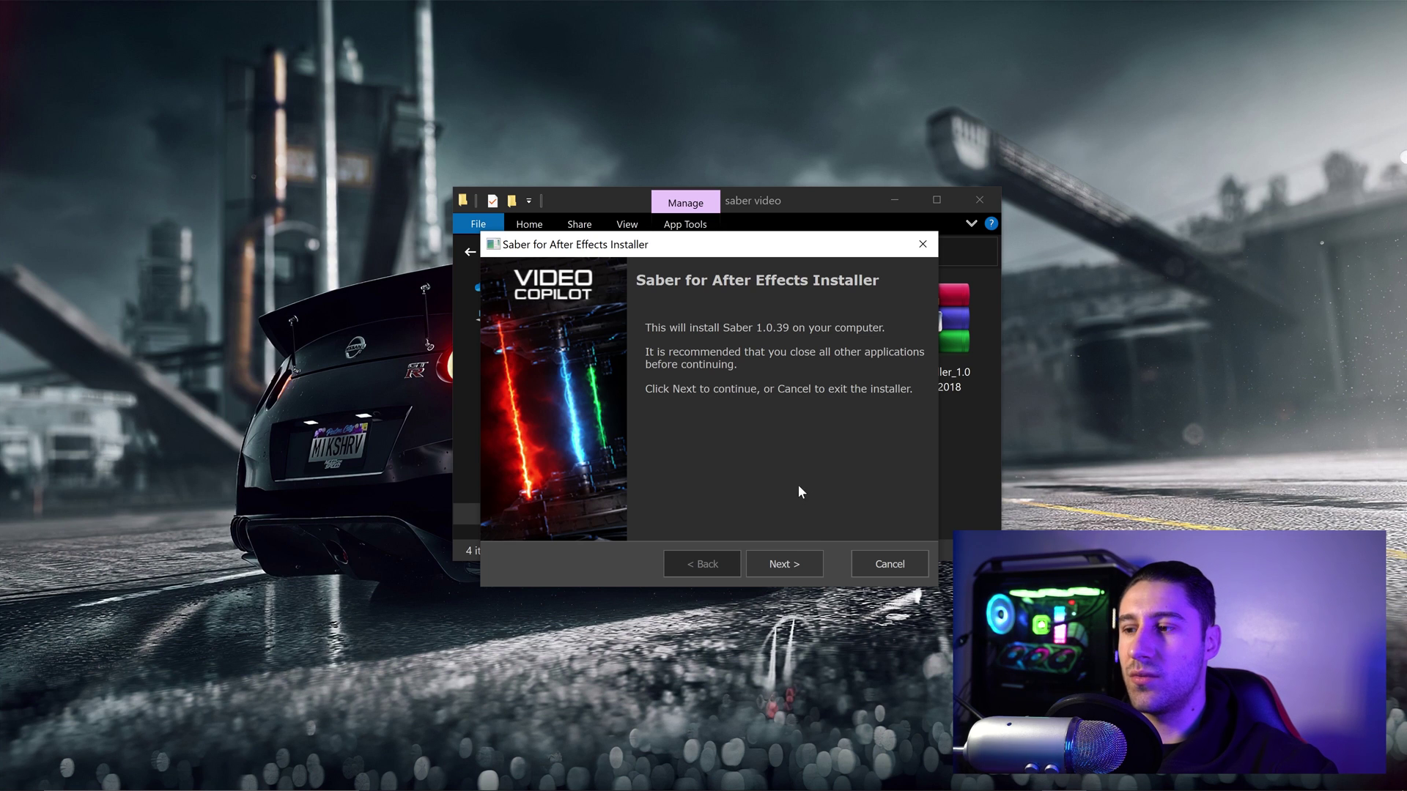
click(792, 564)
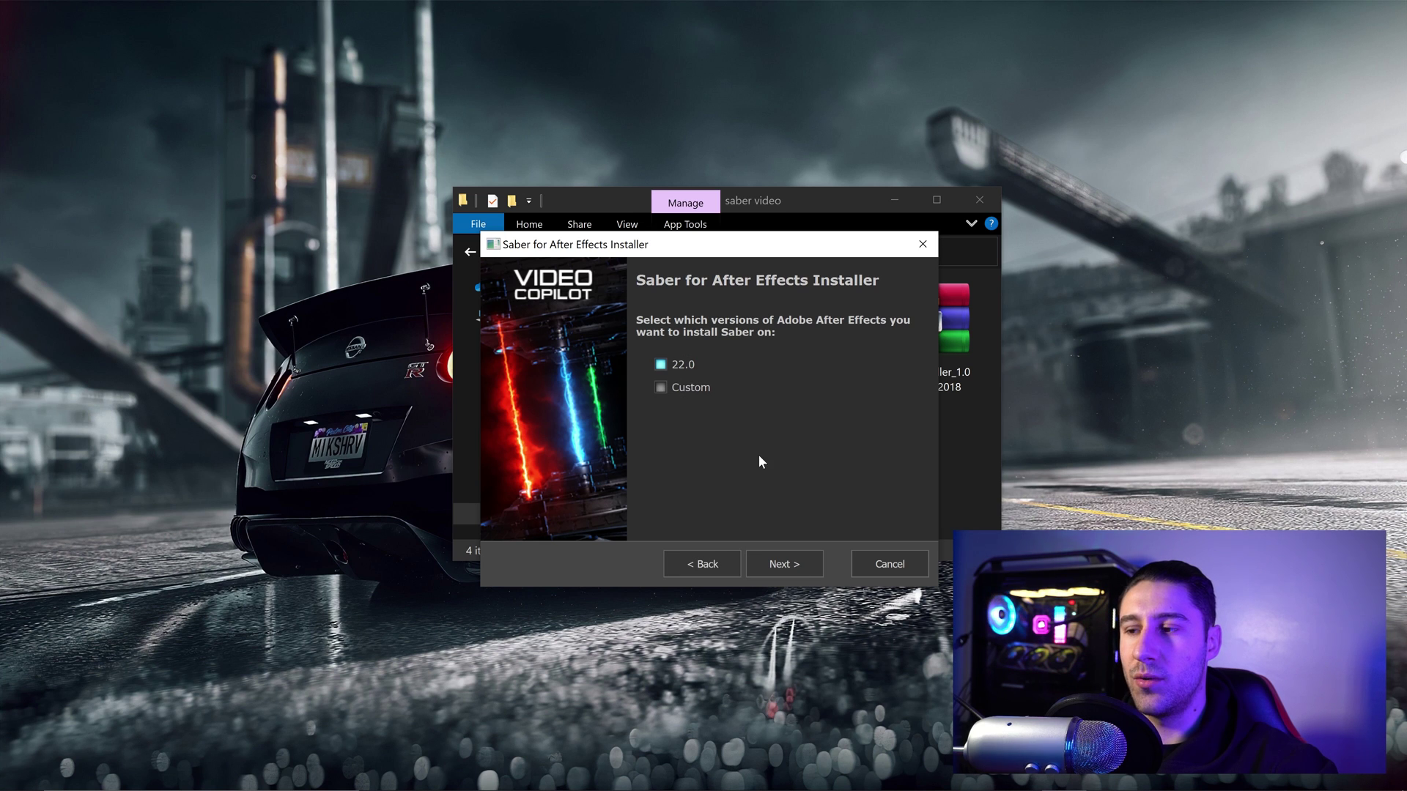
click(801, 564)
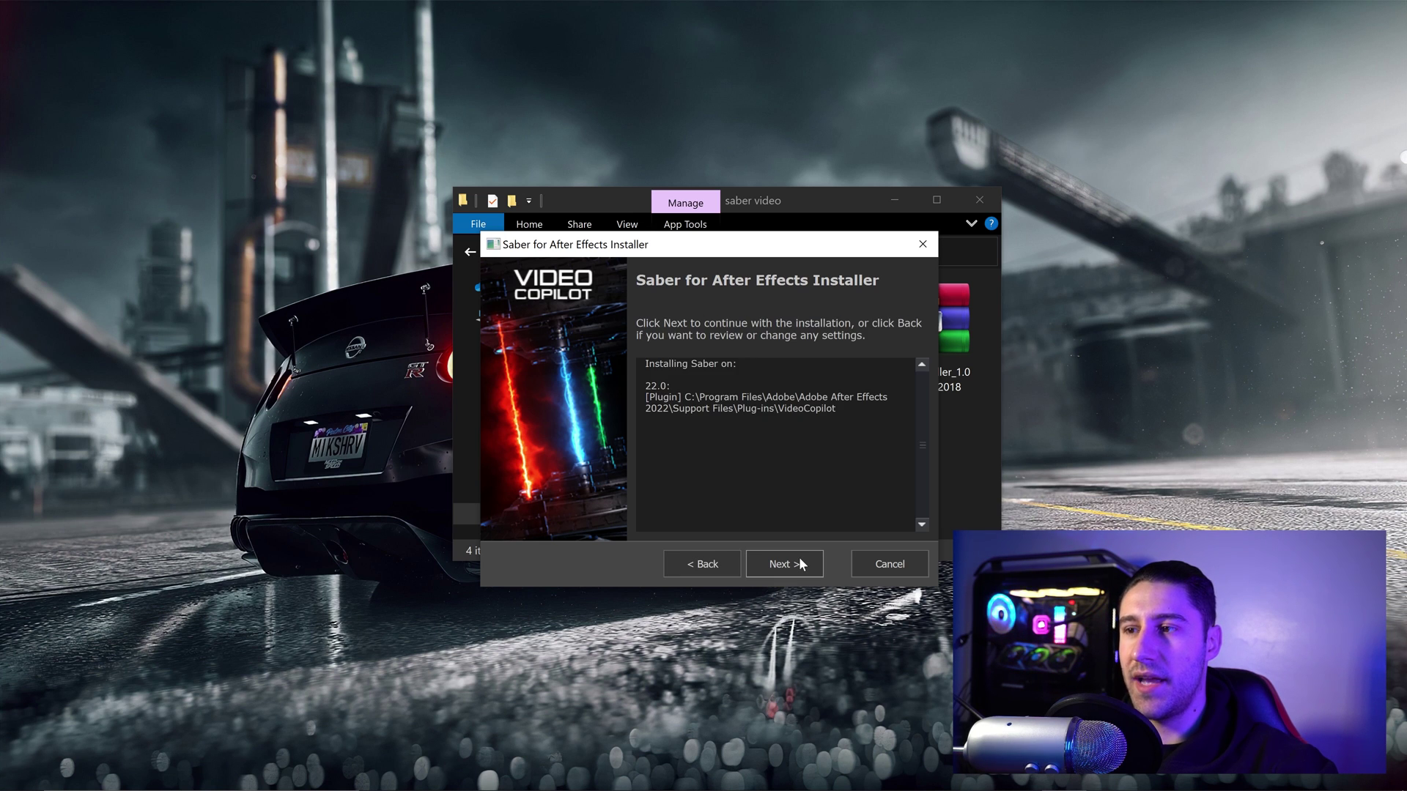
click(793, 564)
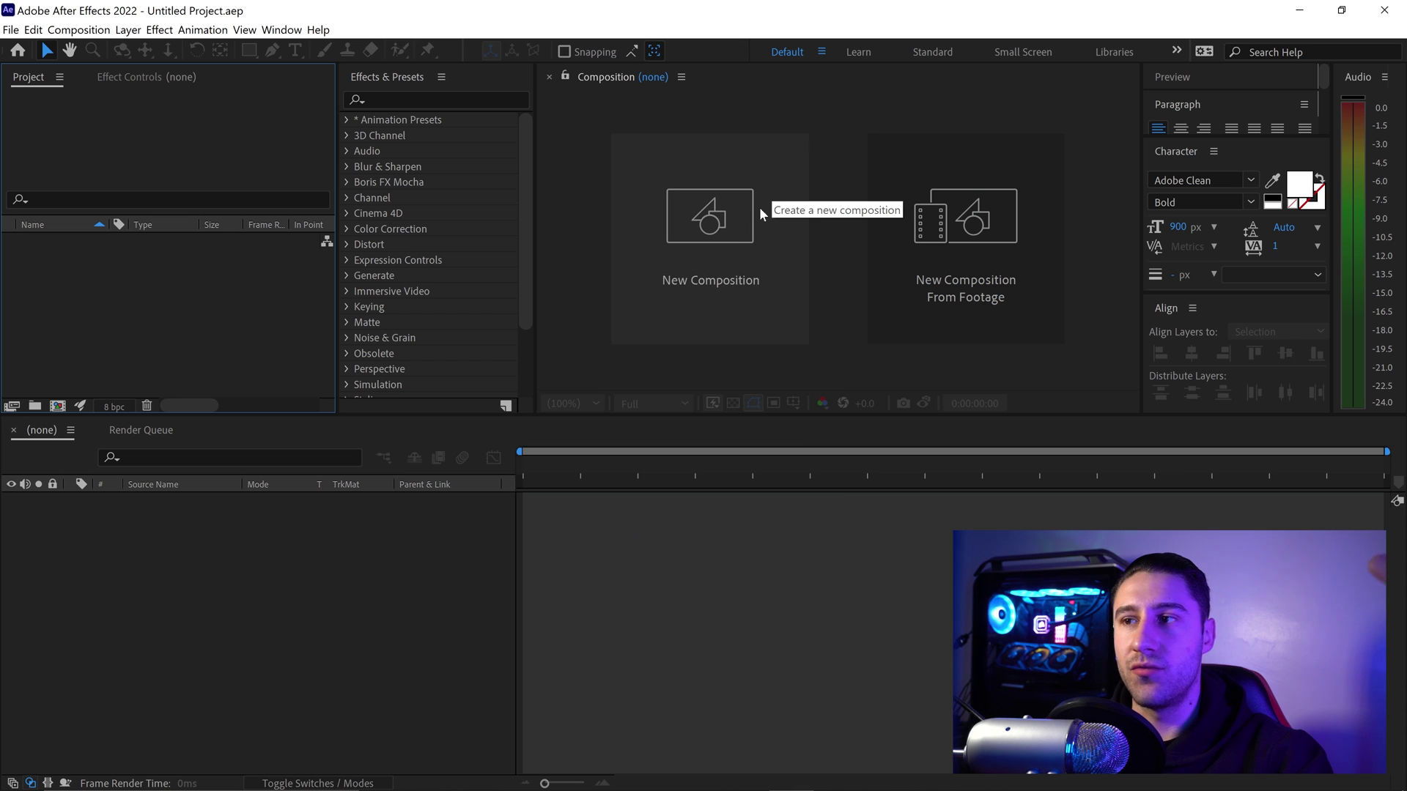
In After Effects, create a 3840 x 2160 px composition at 60 frames per second with a 10-second duration
click(749, 257)
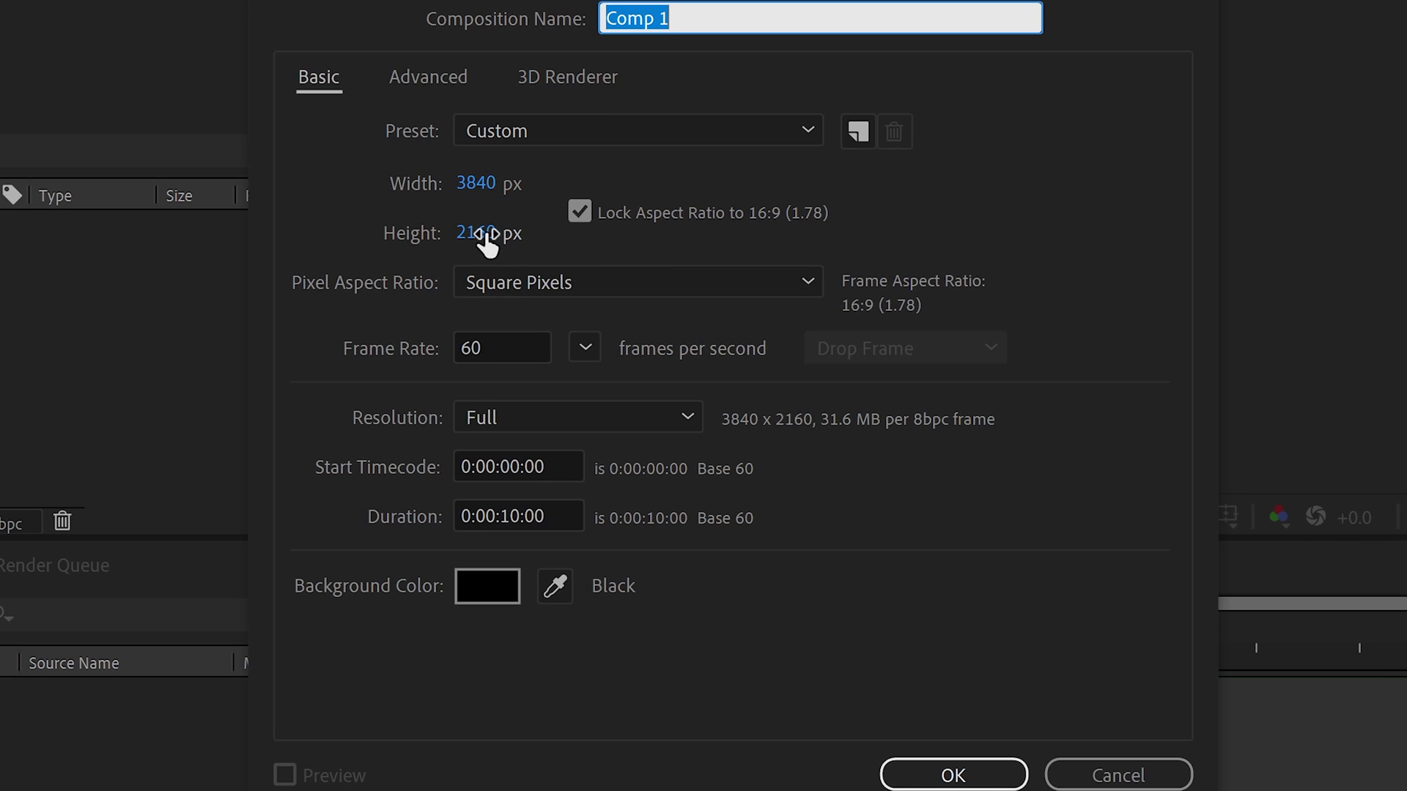
click(497, 348)
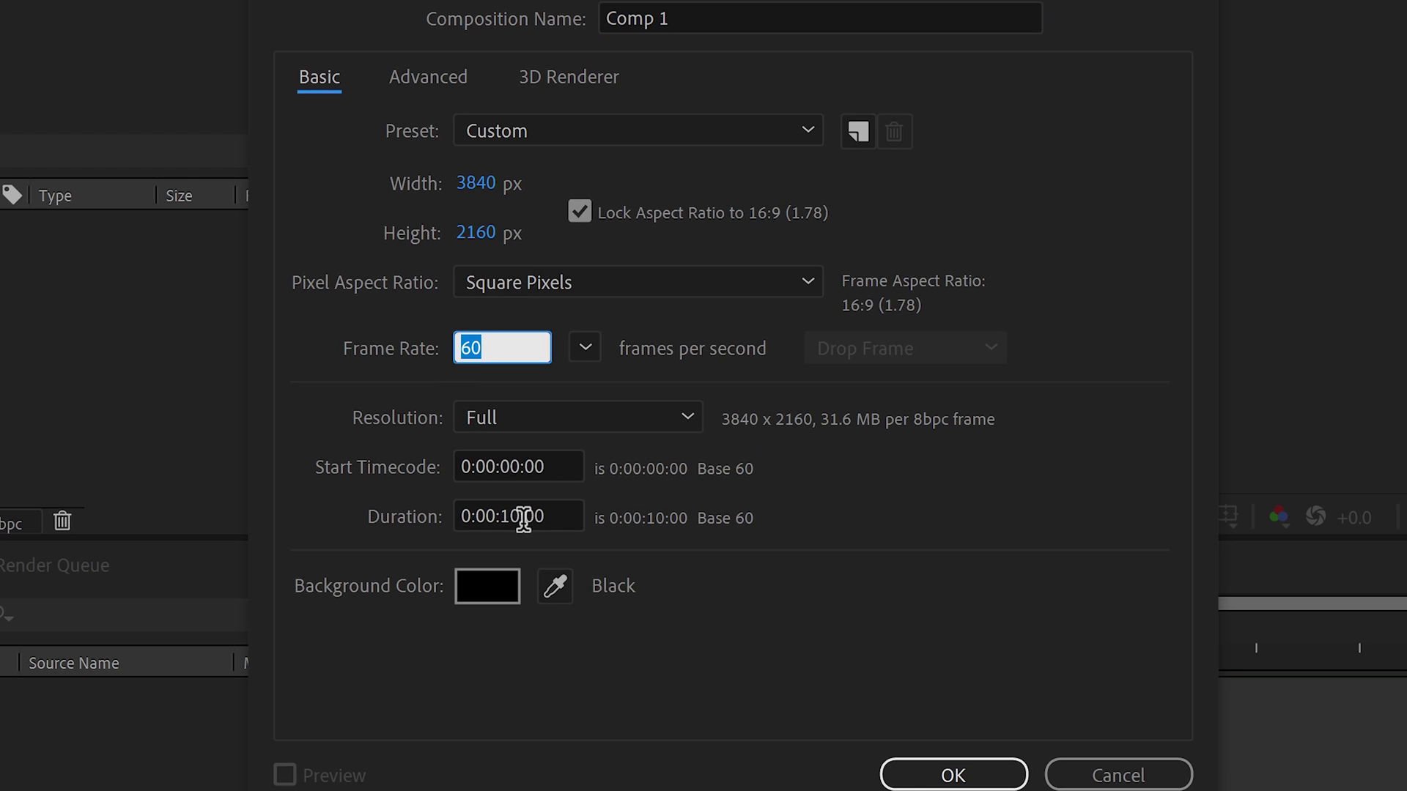
drag(521, 516, 504, 525)
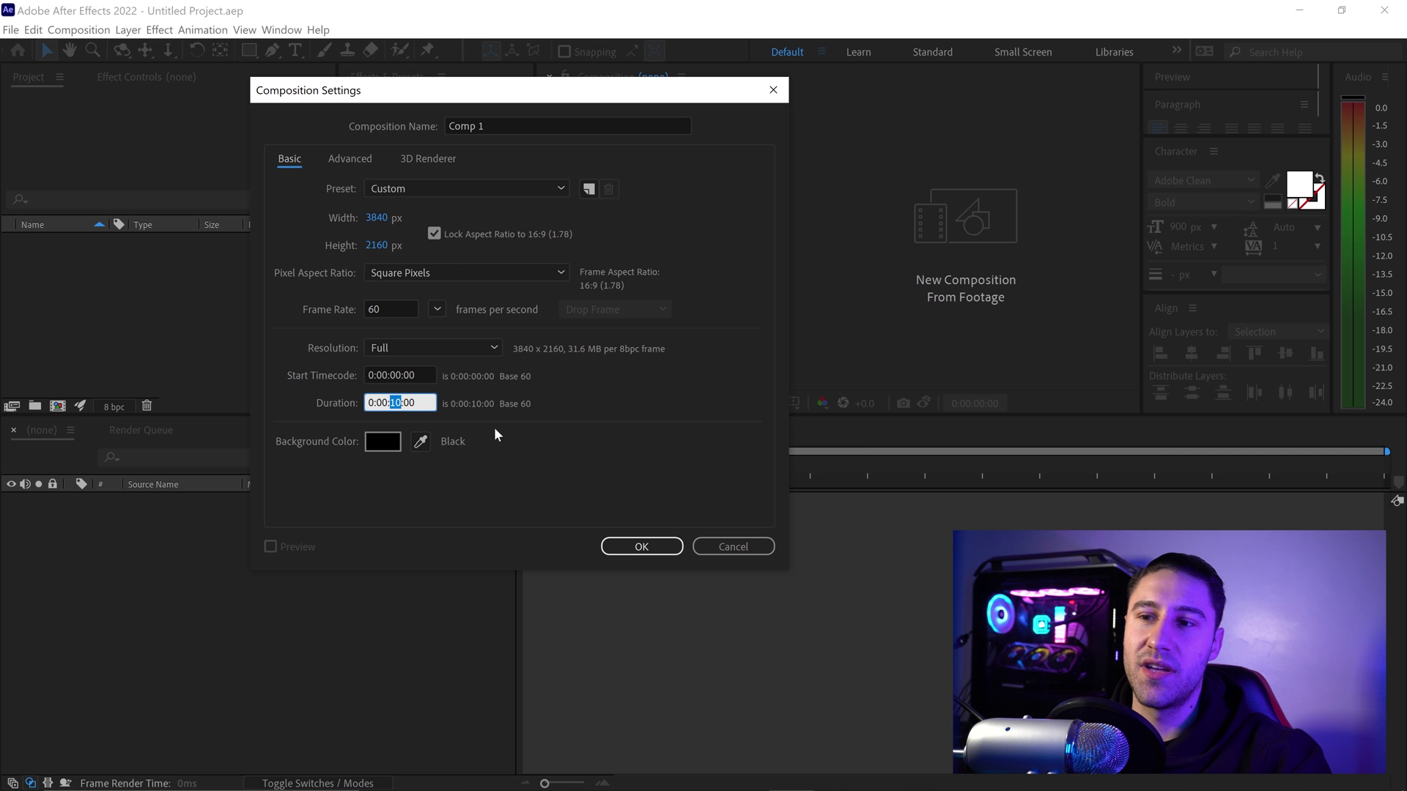
click(688, 572)
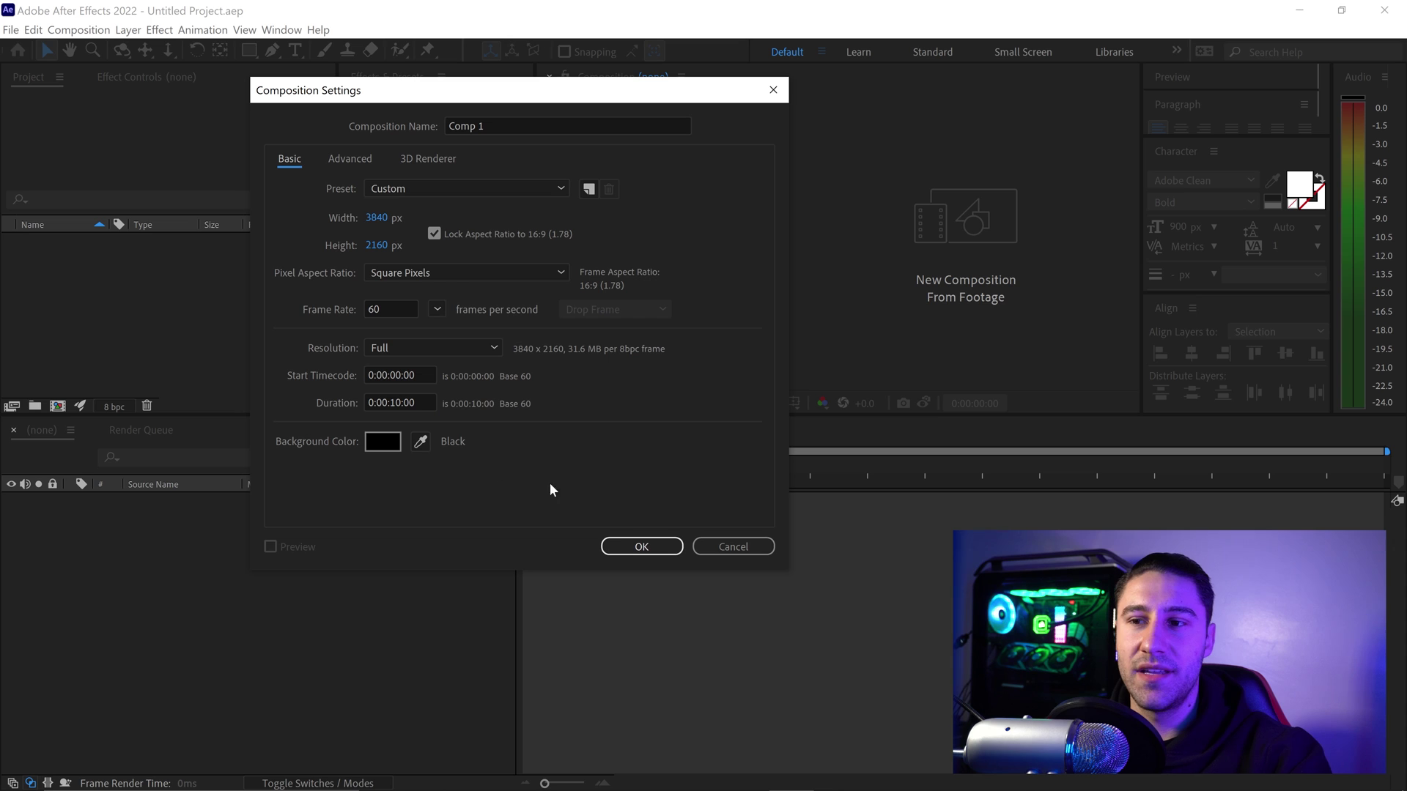
click(641, 548)
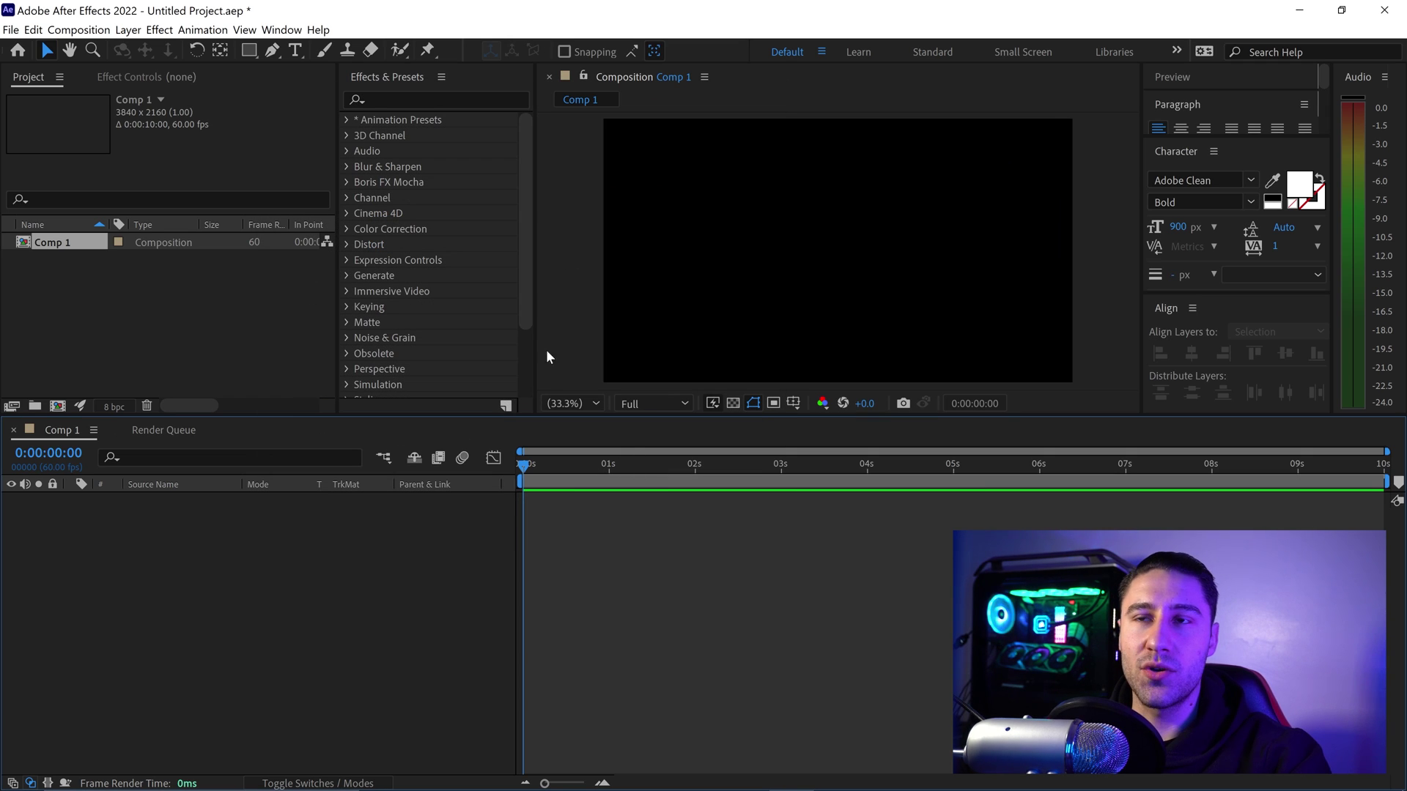
Add a paragraph text box reading ENERGY and shrink its frame to fit closely around the word
click(296, 51)
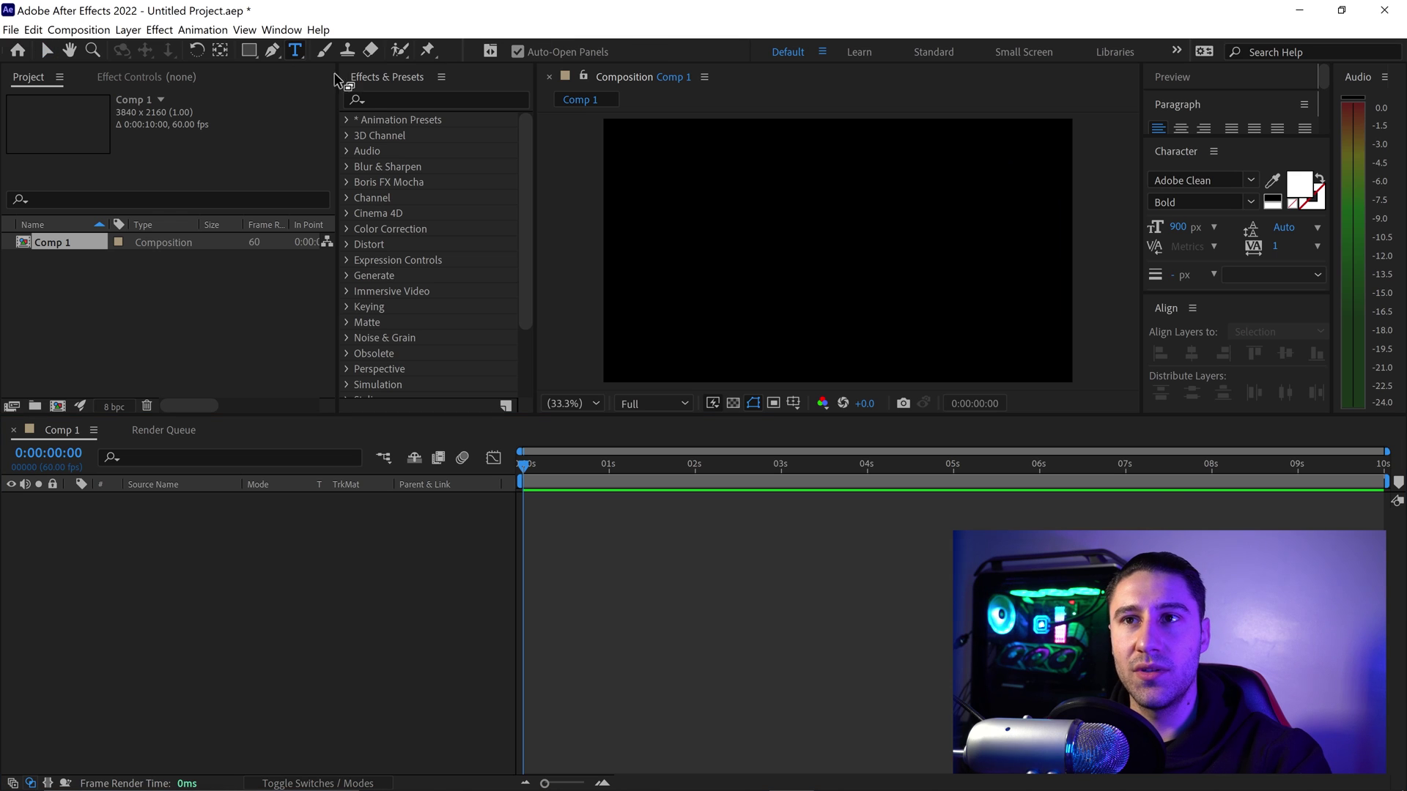
drag(607, 186, 1063, 336)
text(ENERGY)
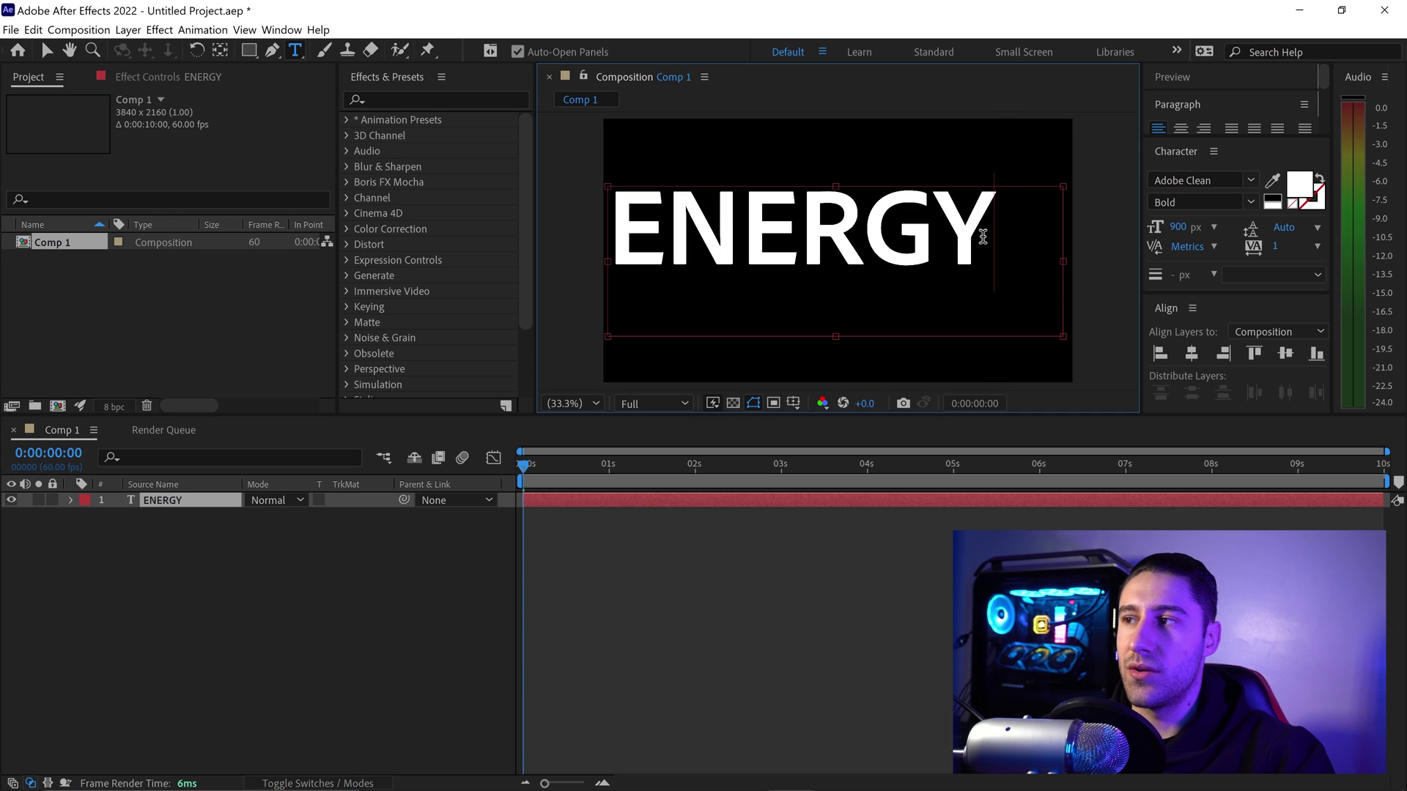
drag(982, 237, 649, 218)
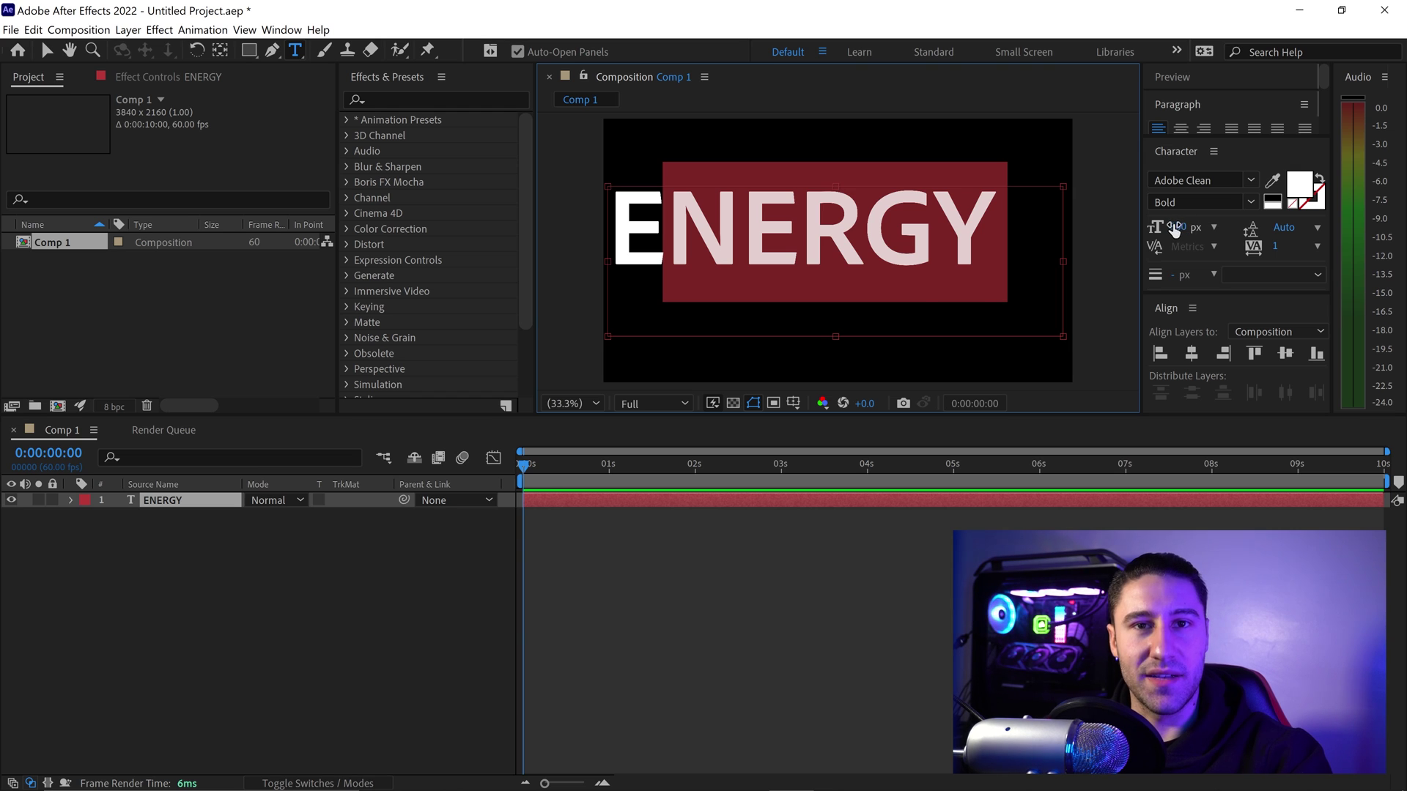
click(932, 219)
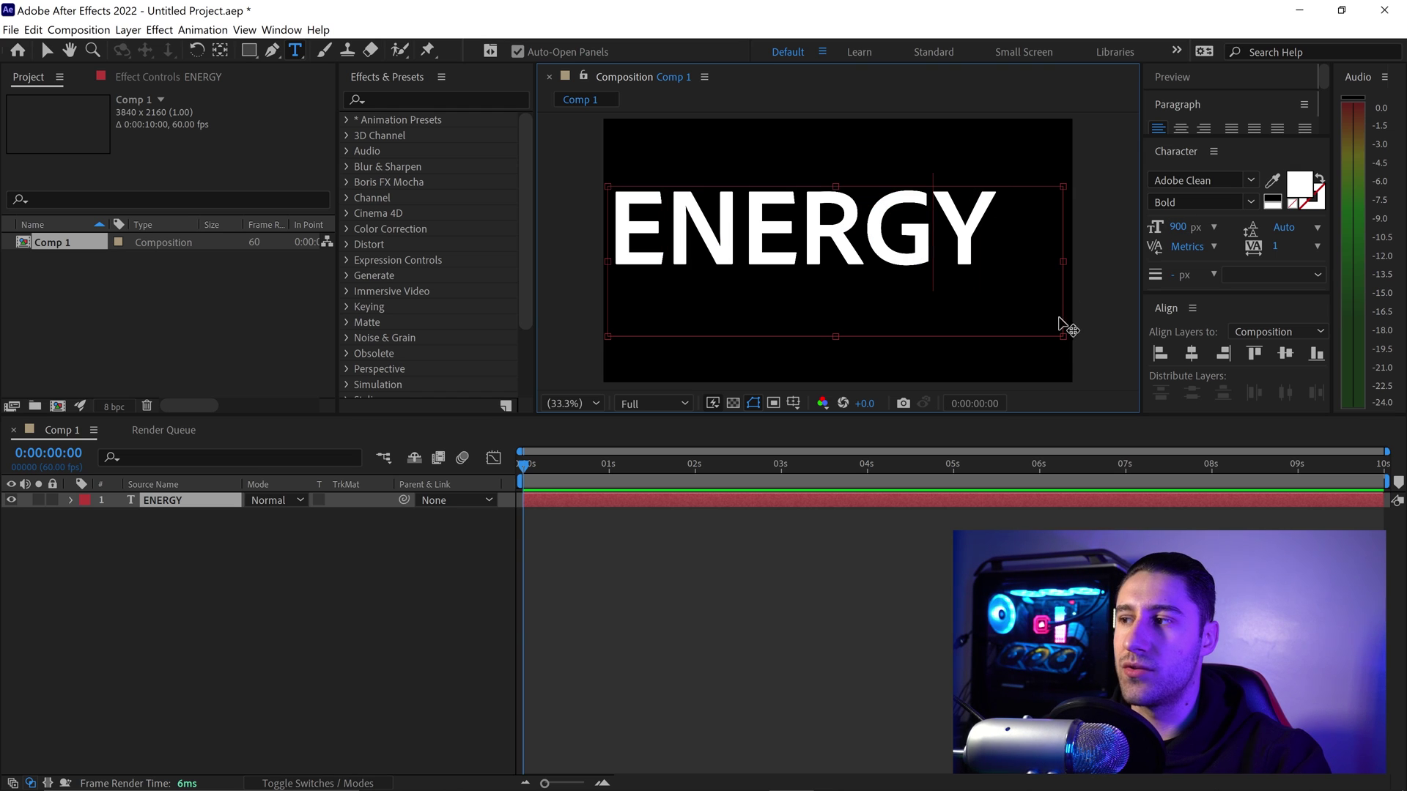
drag(1064, 334, 997, 264)
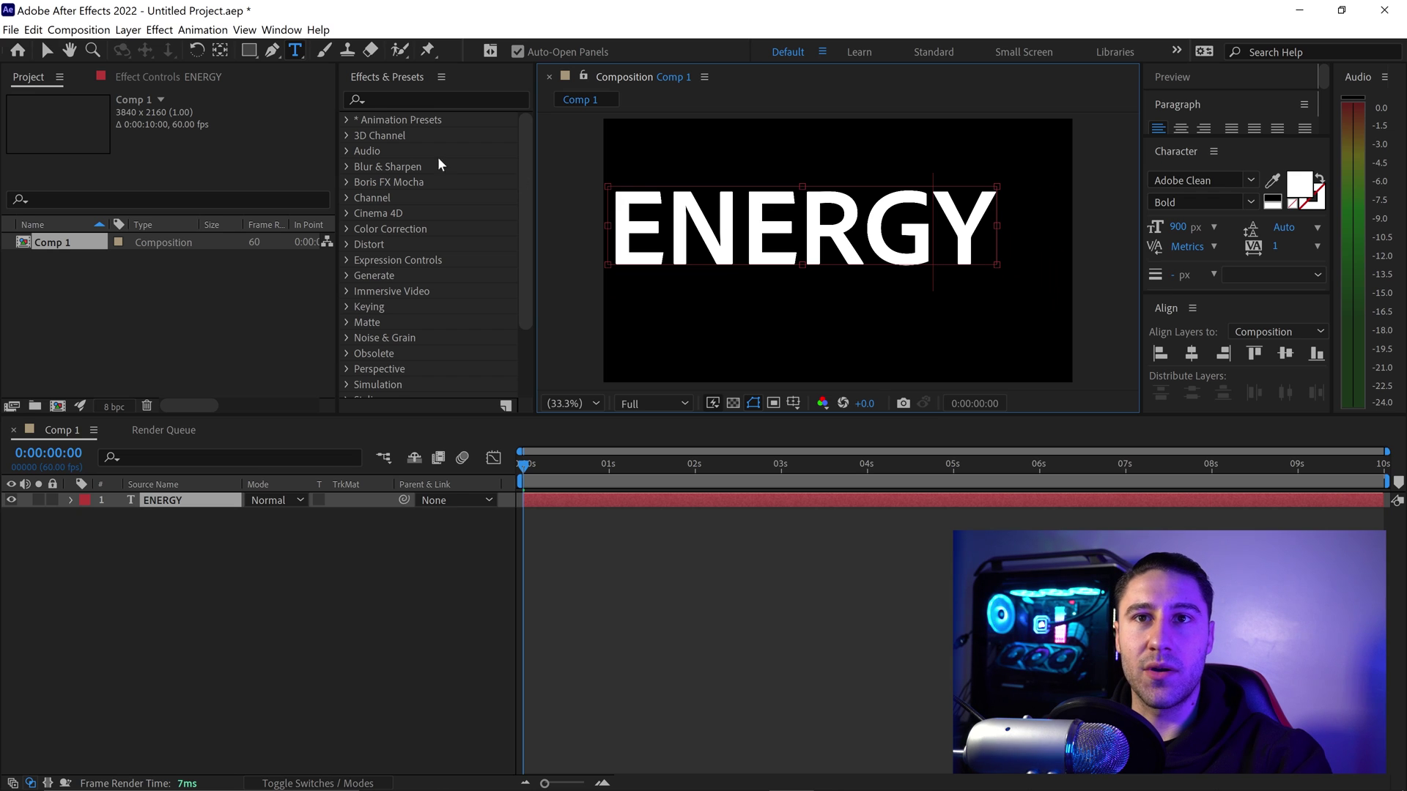
Center the ENERGY layer's anchor point in its text and align the layer horizontally and vertically to the composition's center
click(48, 49)
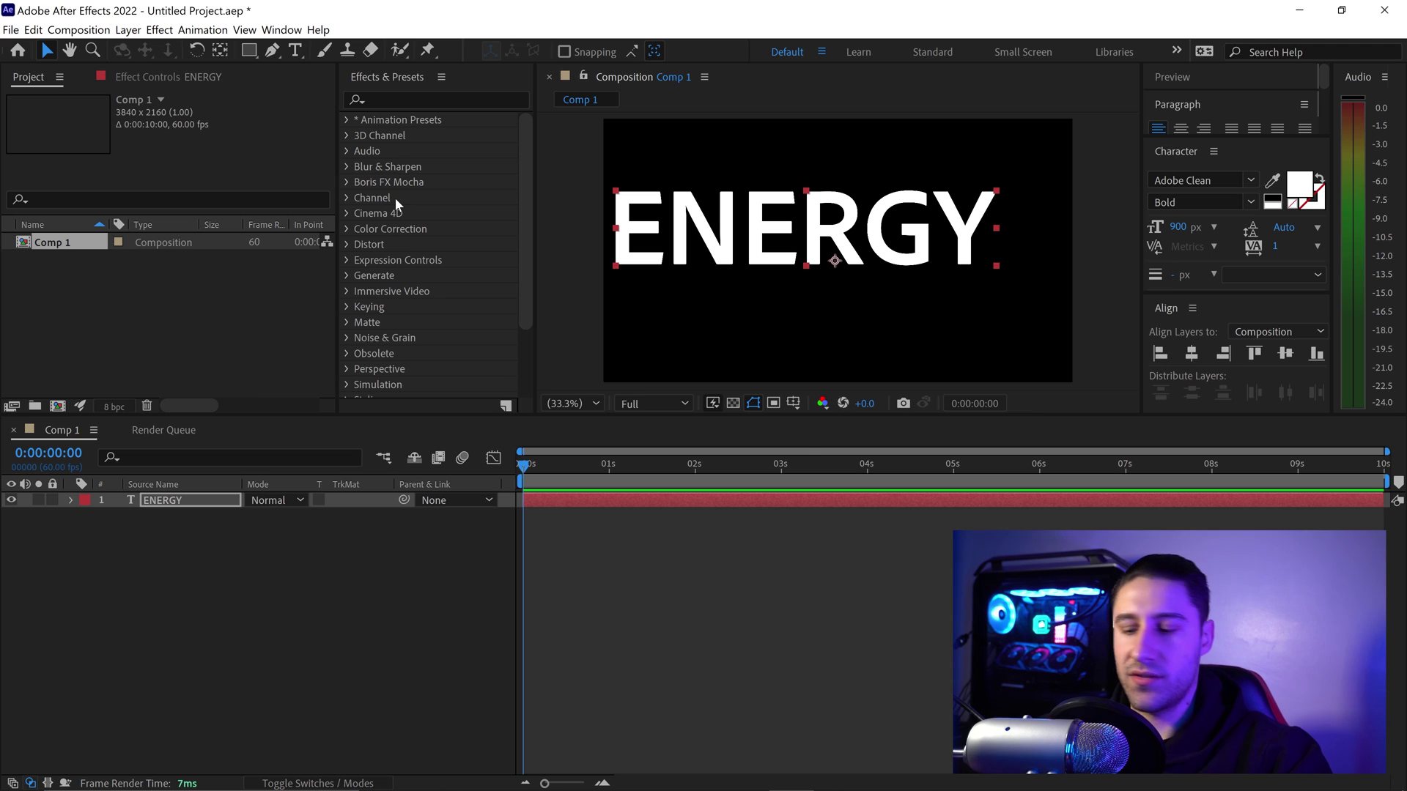
key(ctrl+alt+Home)
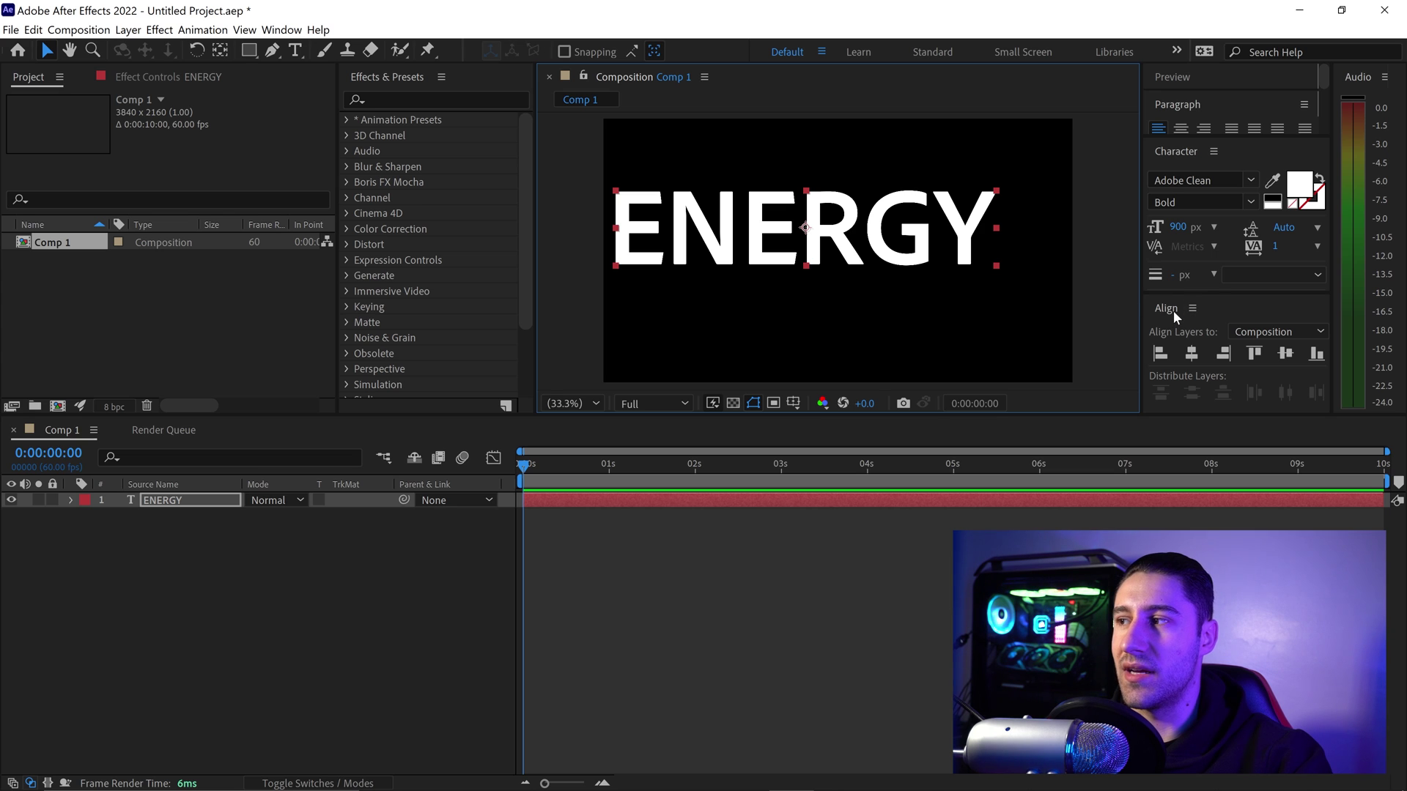
click(1192, 353)
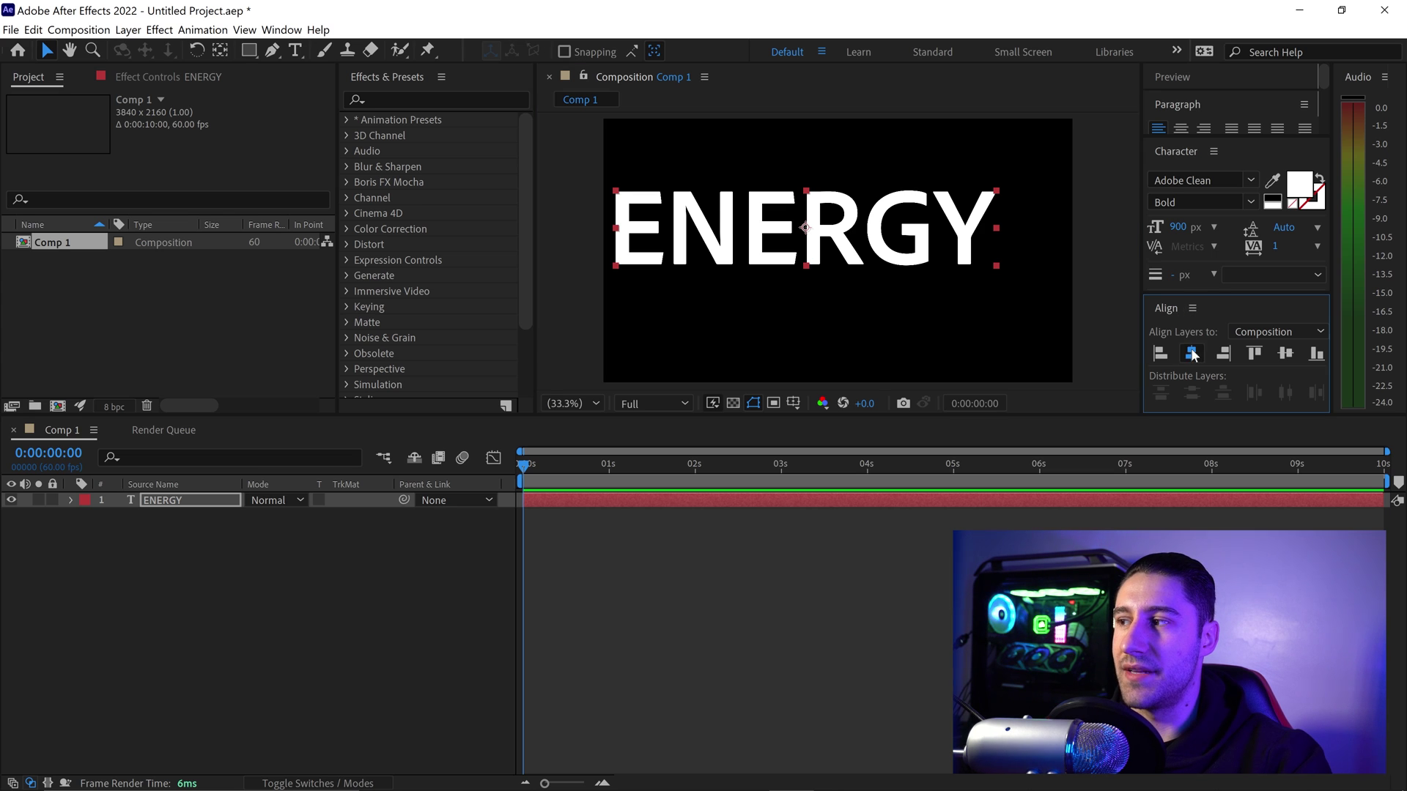
click(1285, 353)
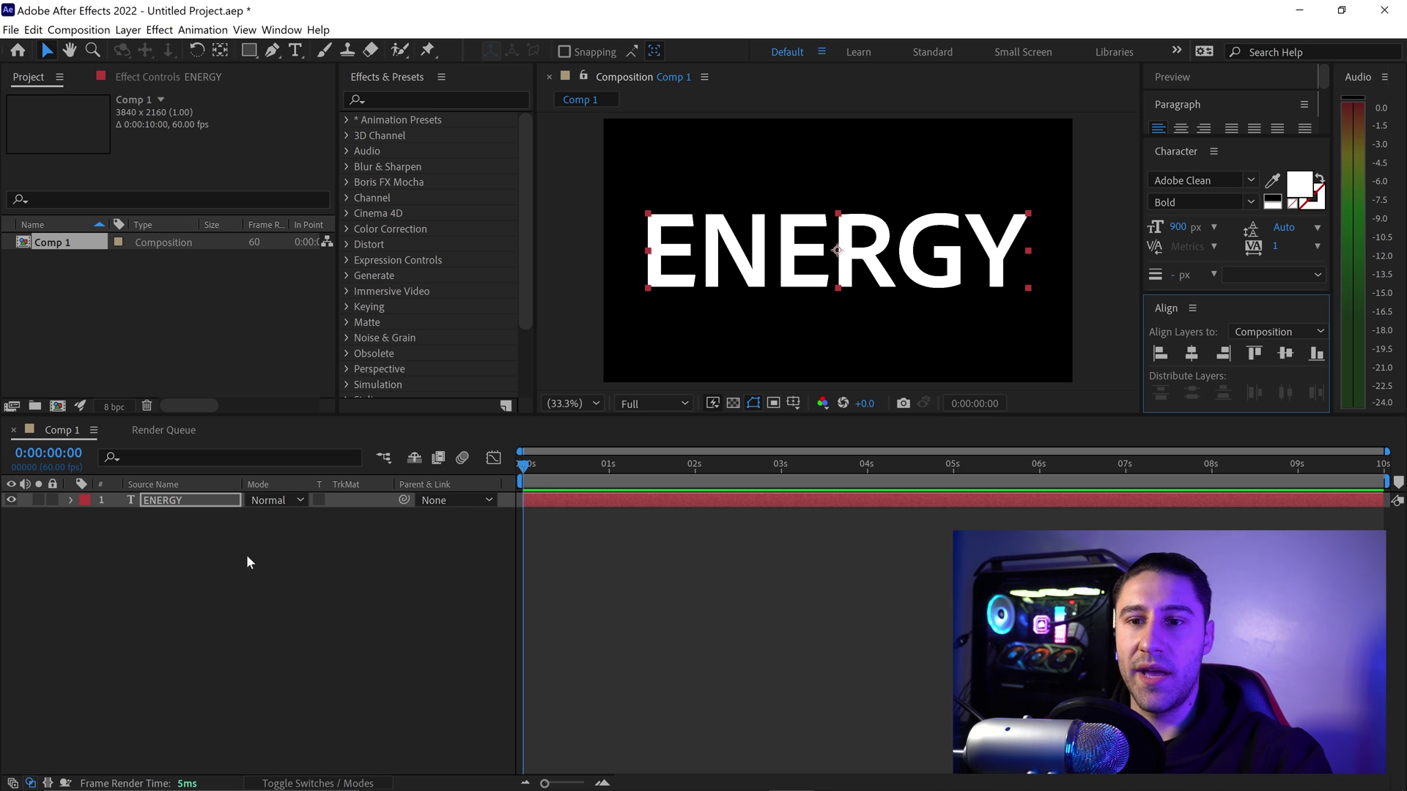
Create a black solid layer matching the composition size above the ENERGY text layer
click(80, 579)
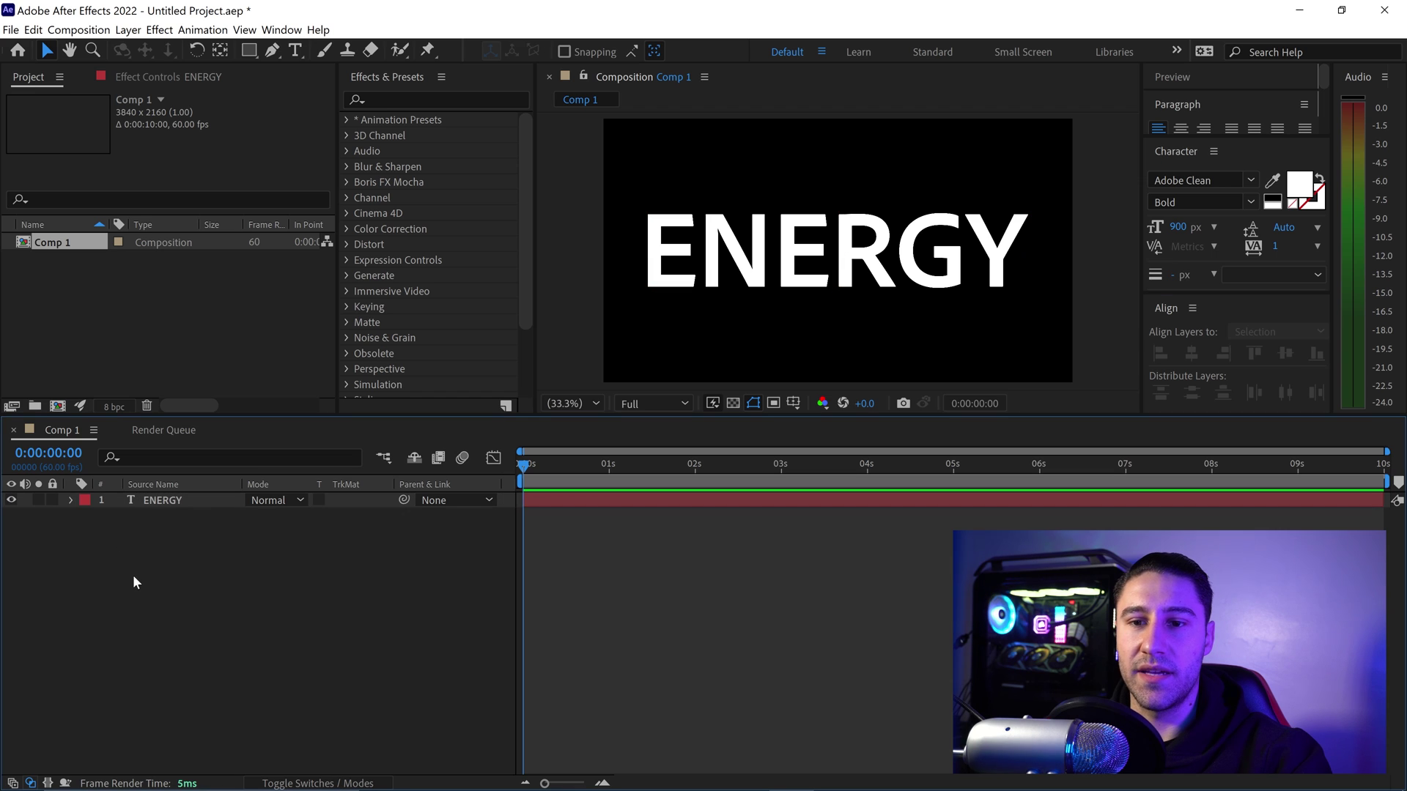
right_click(157, 559)
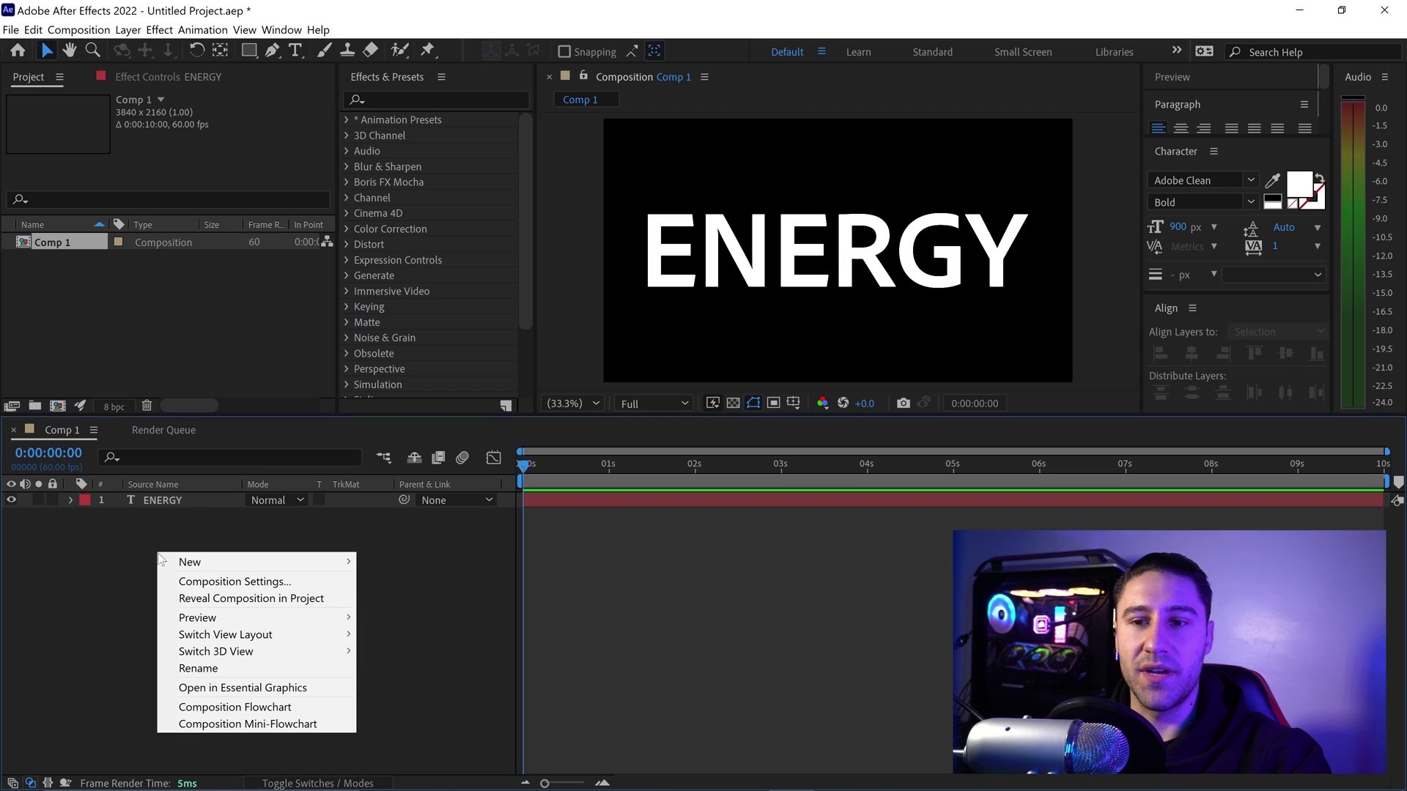
mouse_move(191, 561)
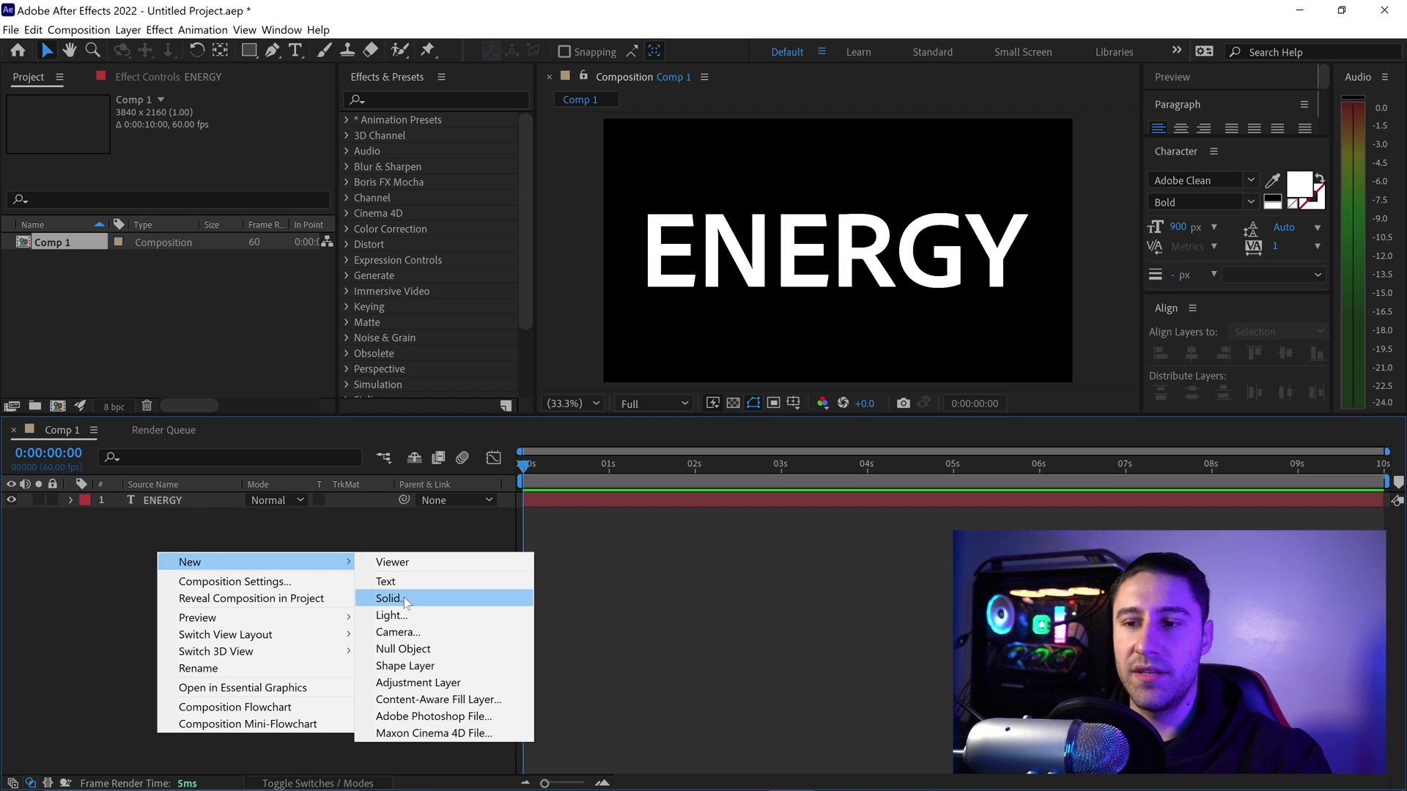
click(403, 596)
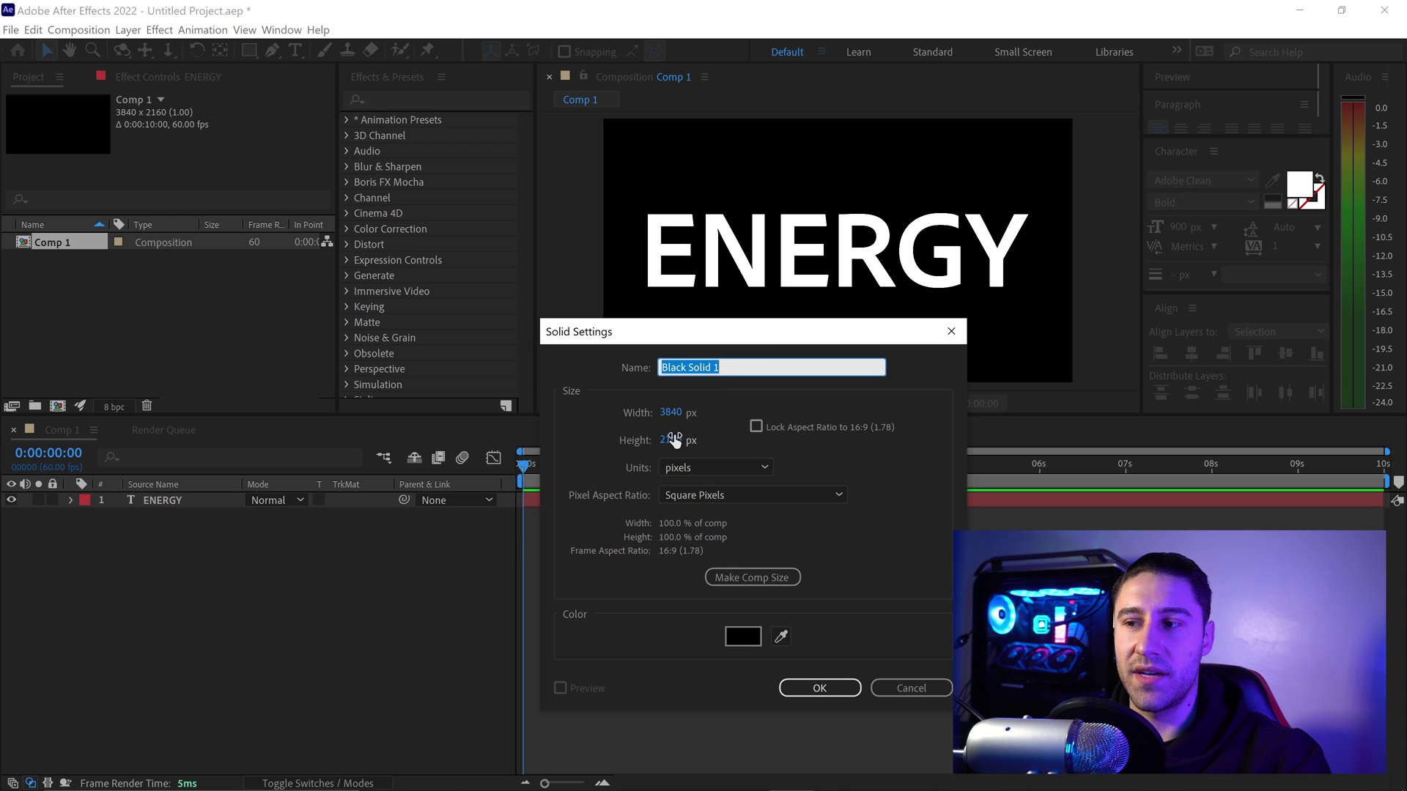
click(820, 688)
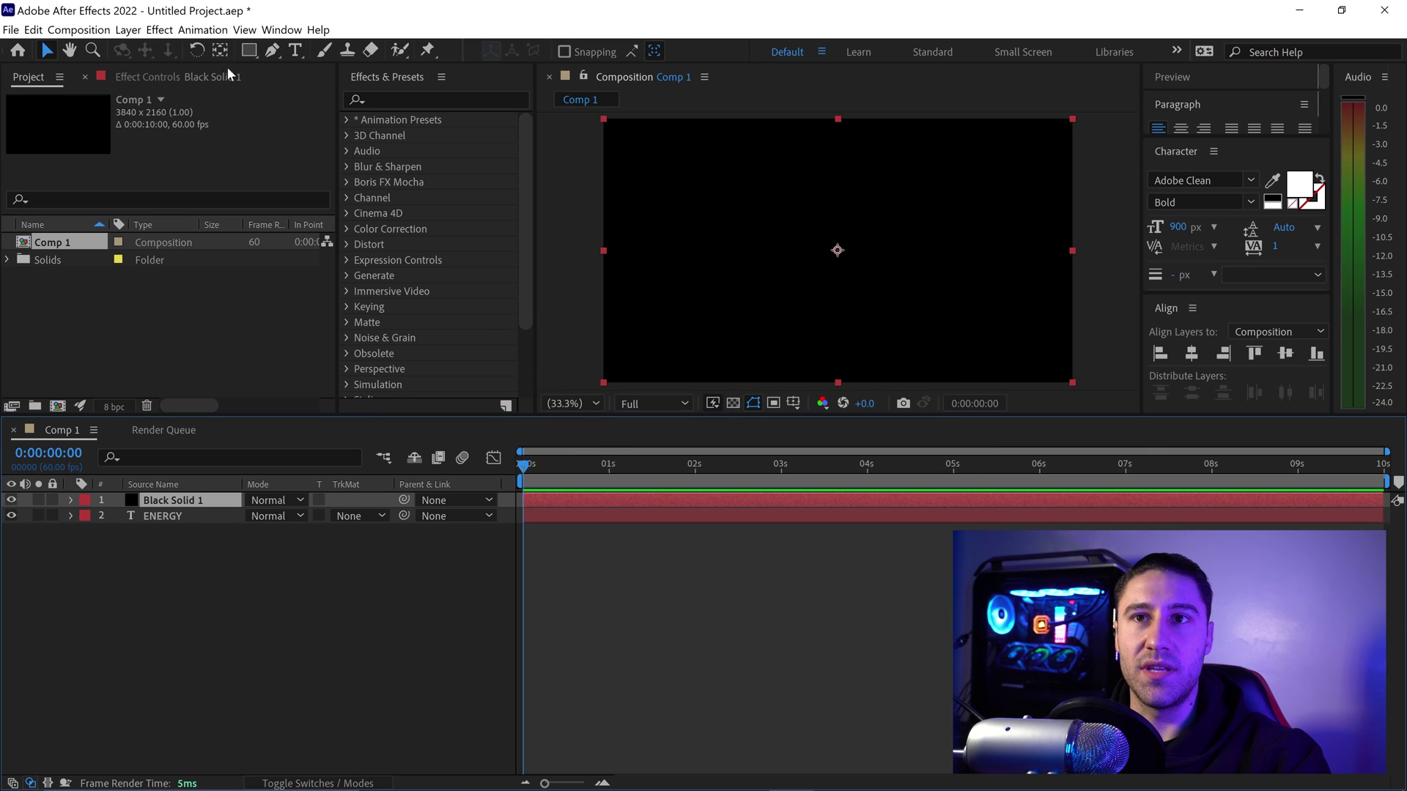
Hide the ENERGY text layer and apply the Video Copilot Saber effect to the black solid
click(159, 29)
click(161, 18)
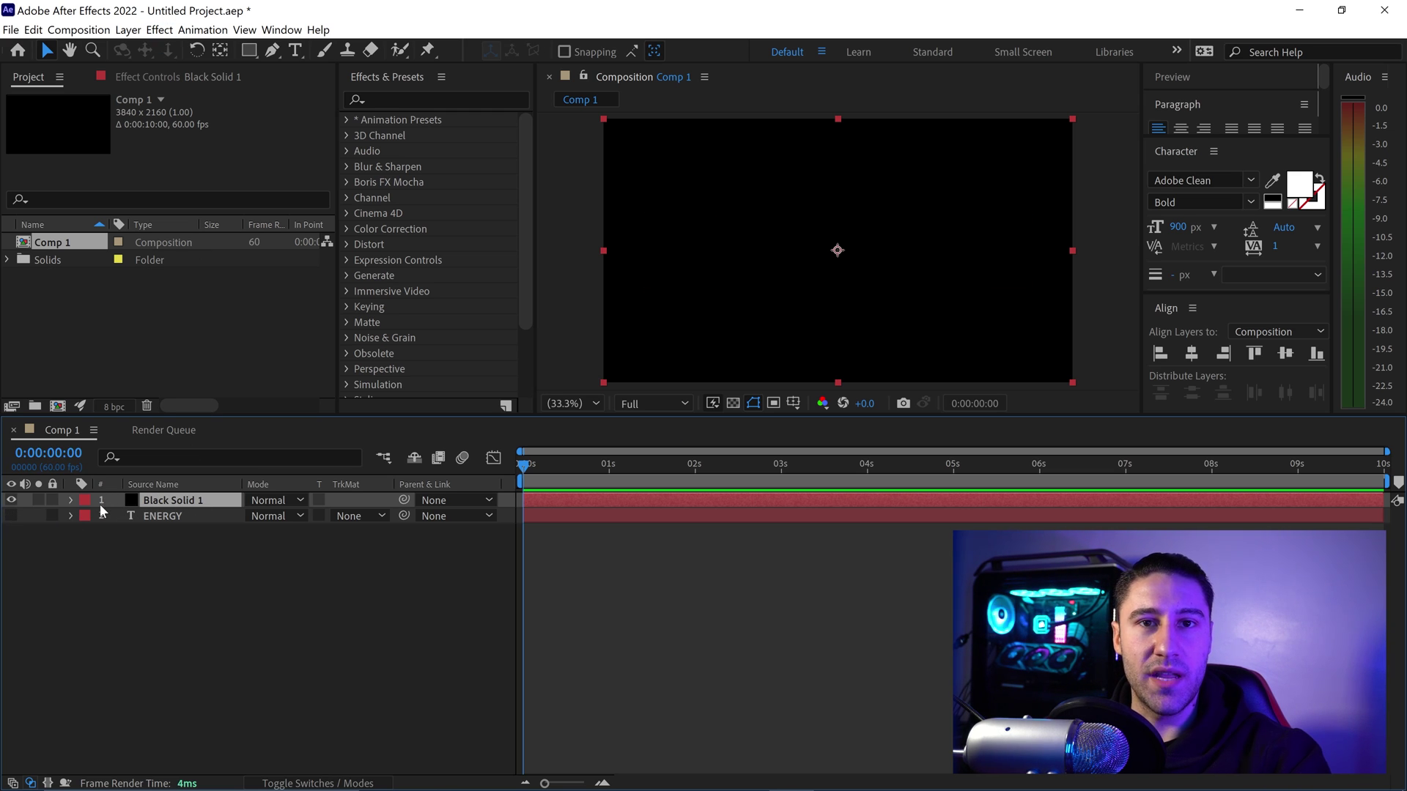
click(160, 29)
mouse_move(202, 29)
mouse_move(160, 29)
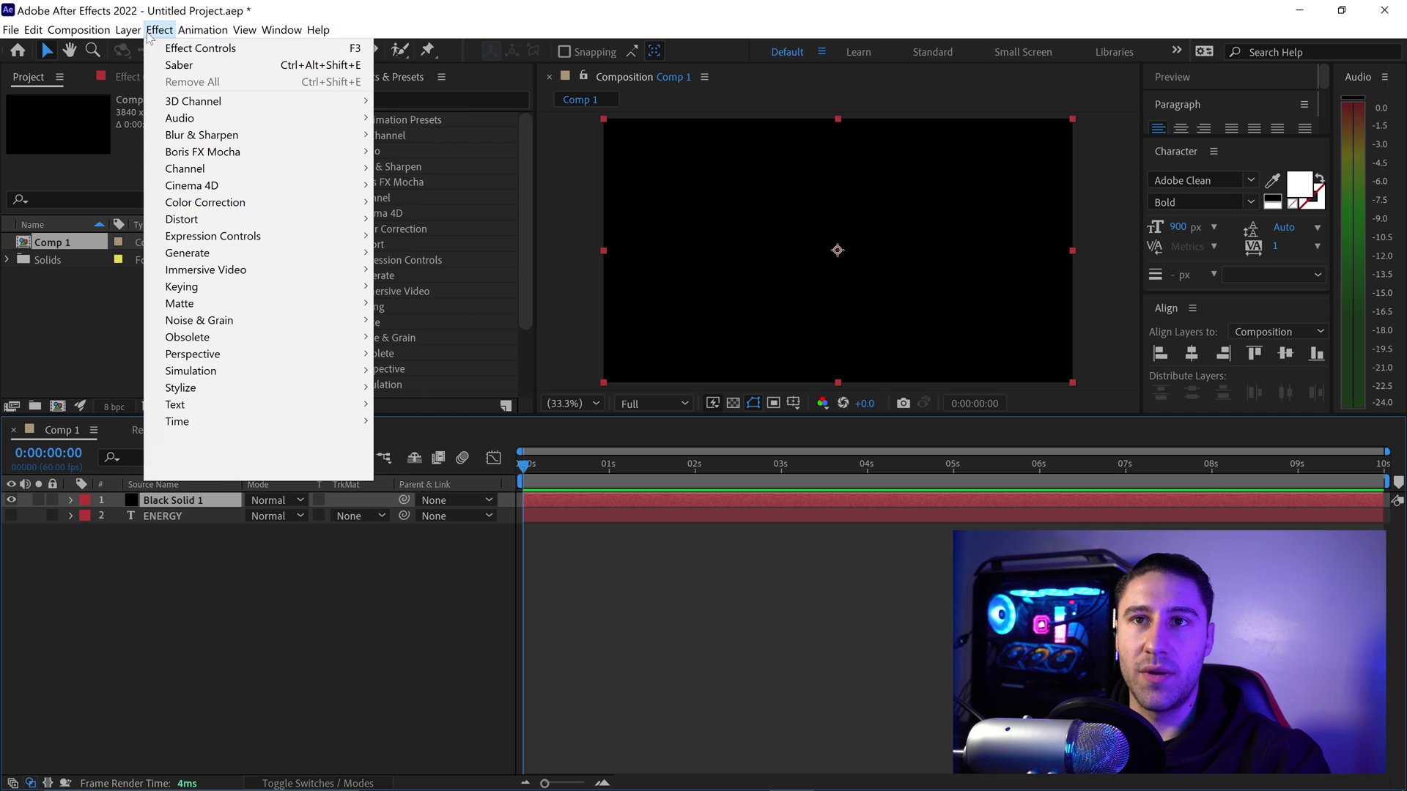
mouse_move(216, 473)
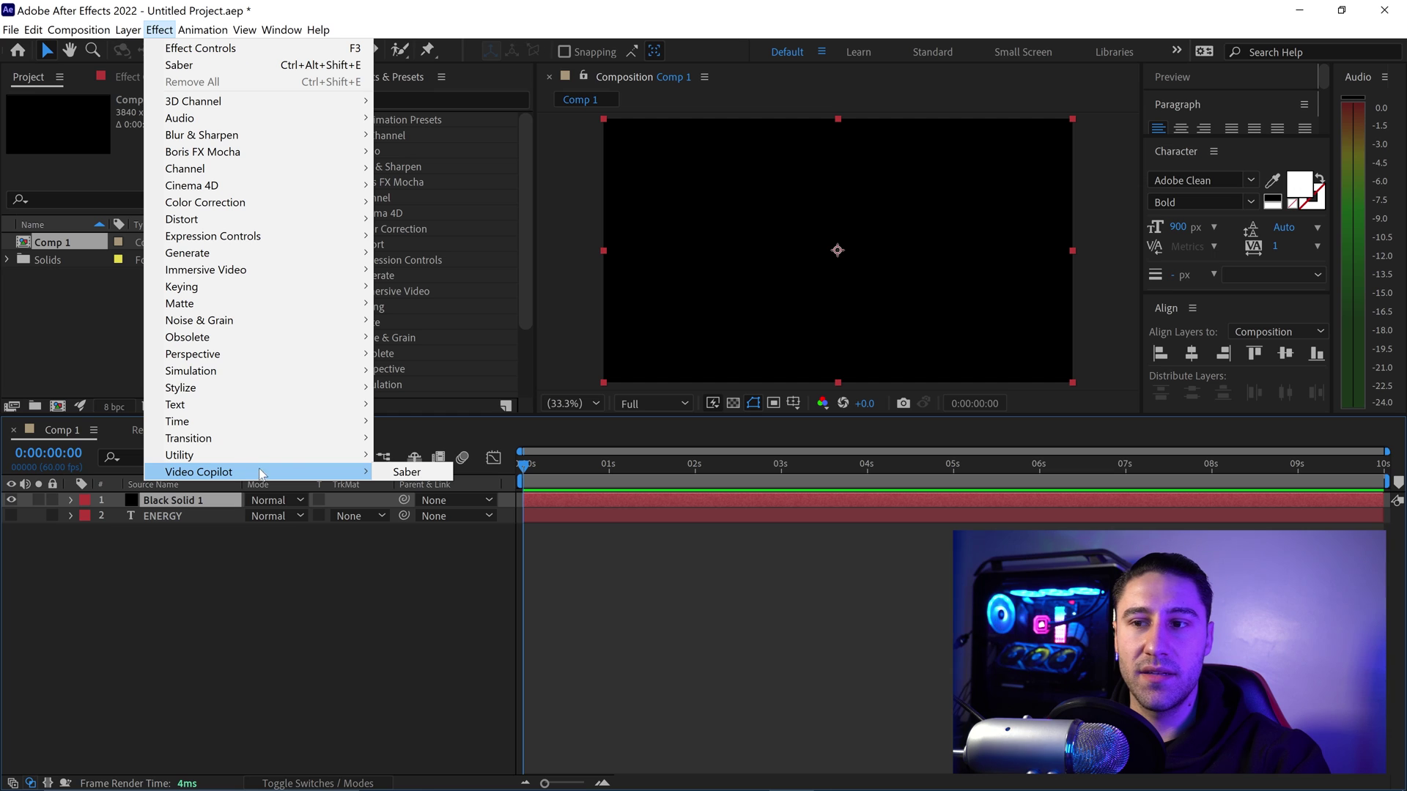
click(408, 472)
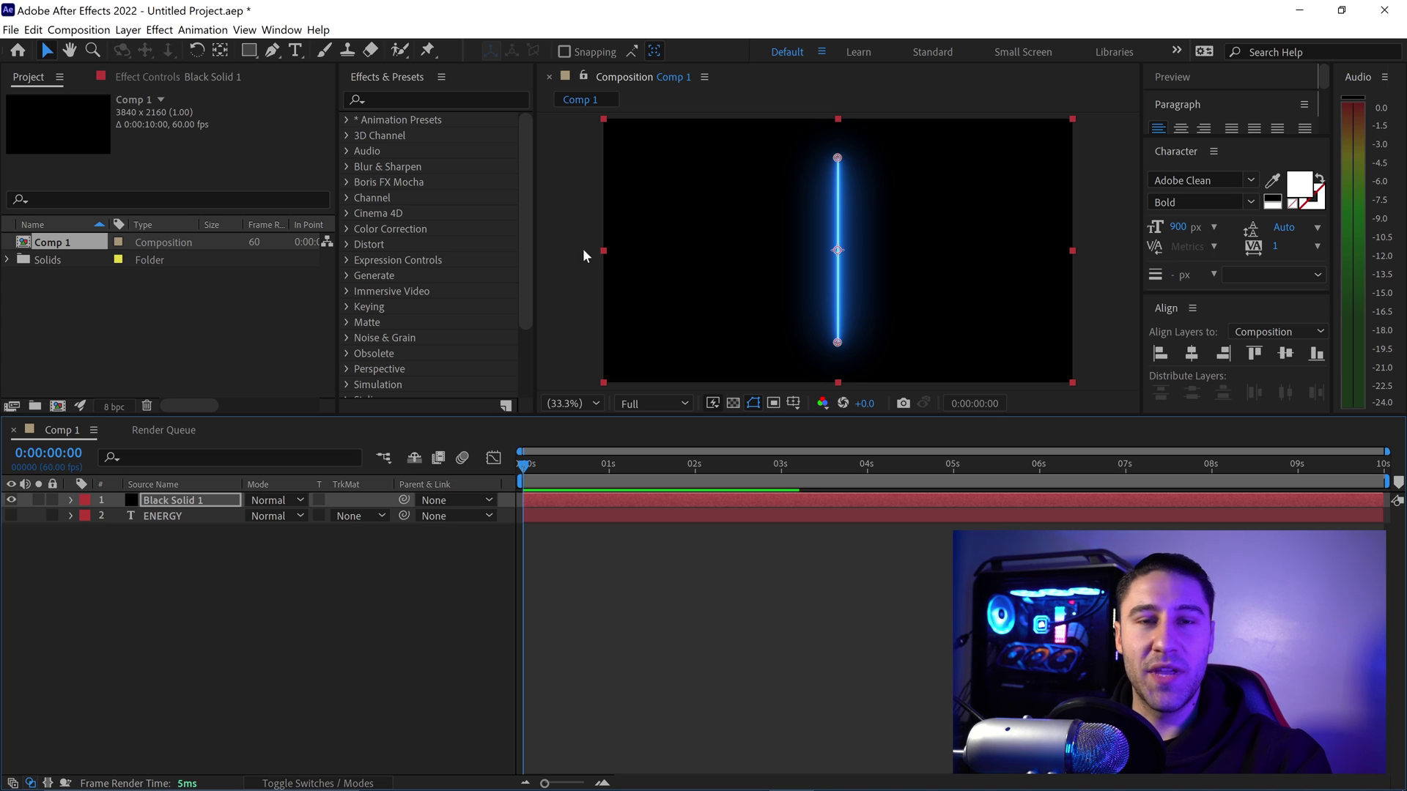
In the solid's Saber settings, set the core type to Text Layer and choose the ENERGY layer as its text source
click(156, 76)
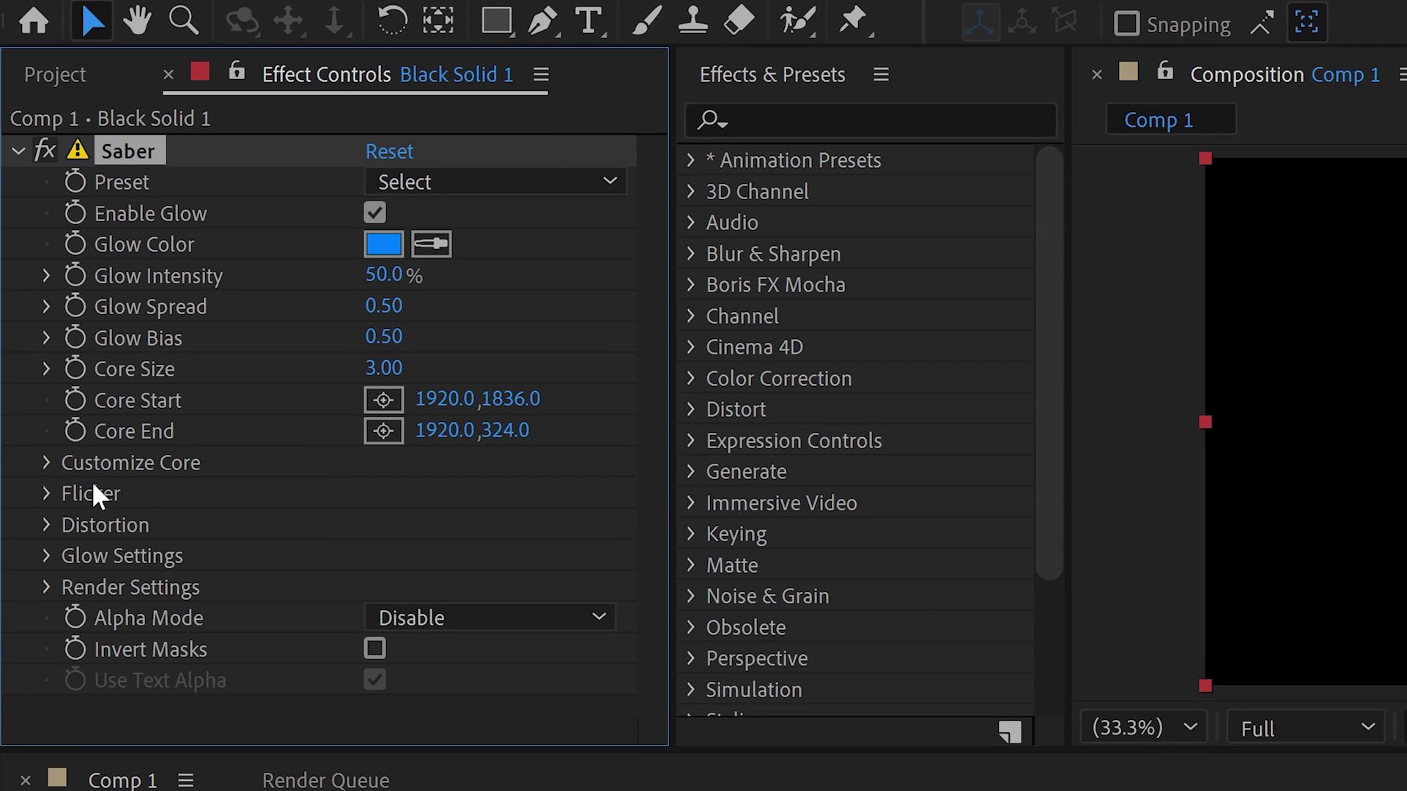
click(47, 463)
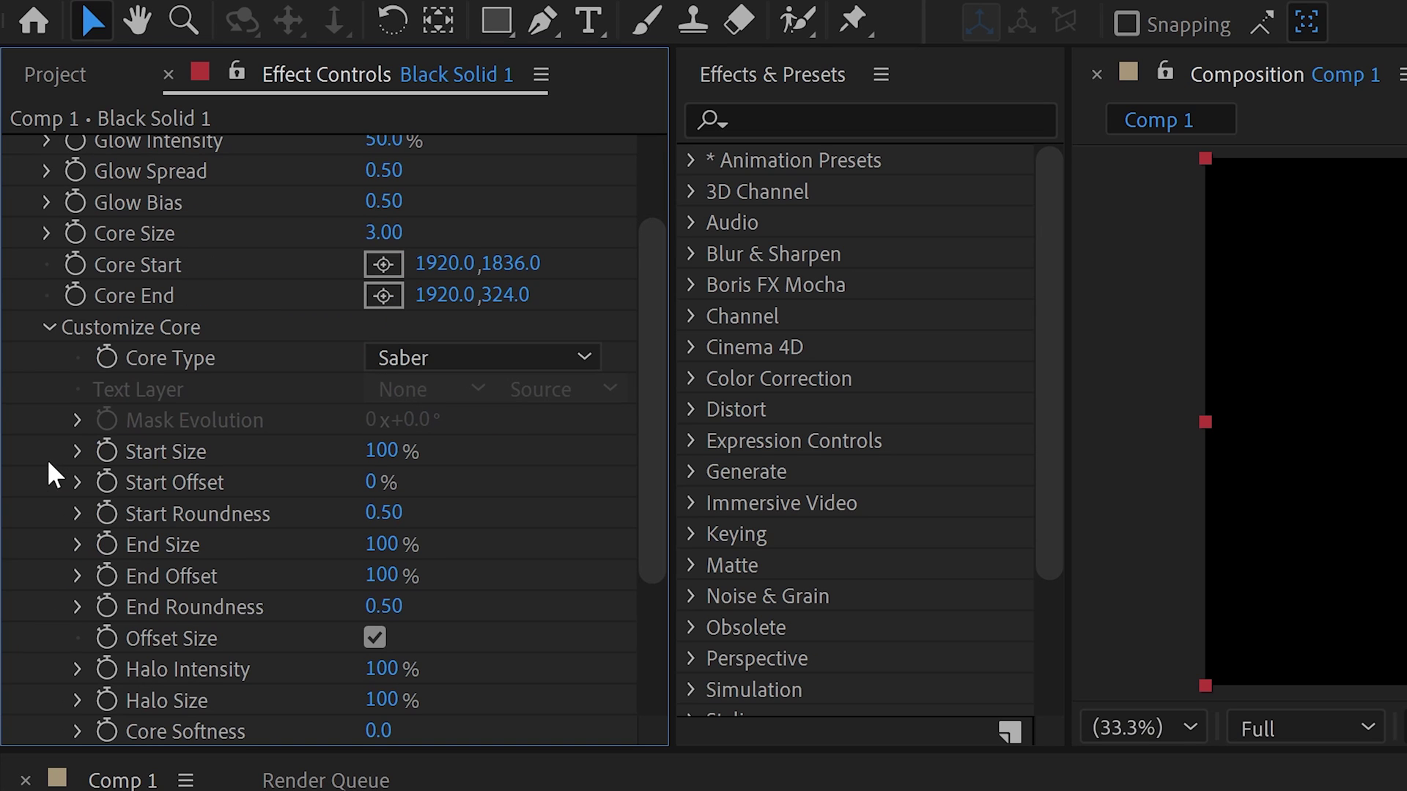
click(503, 364)
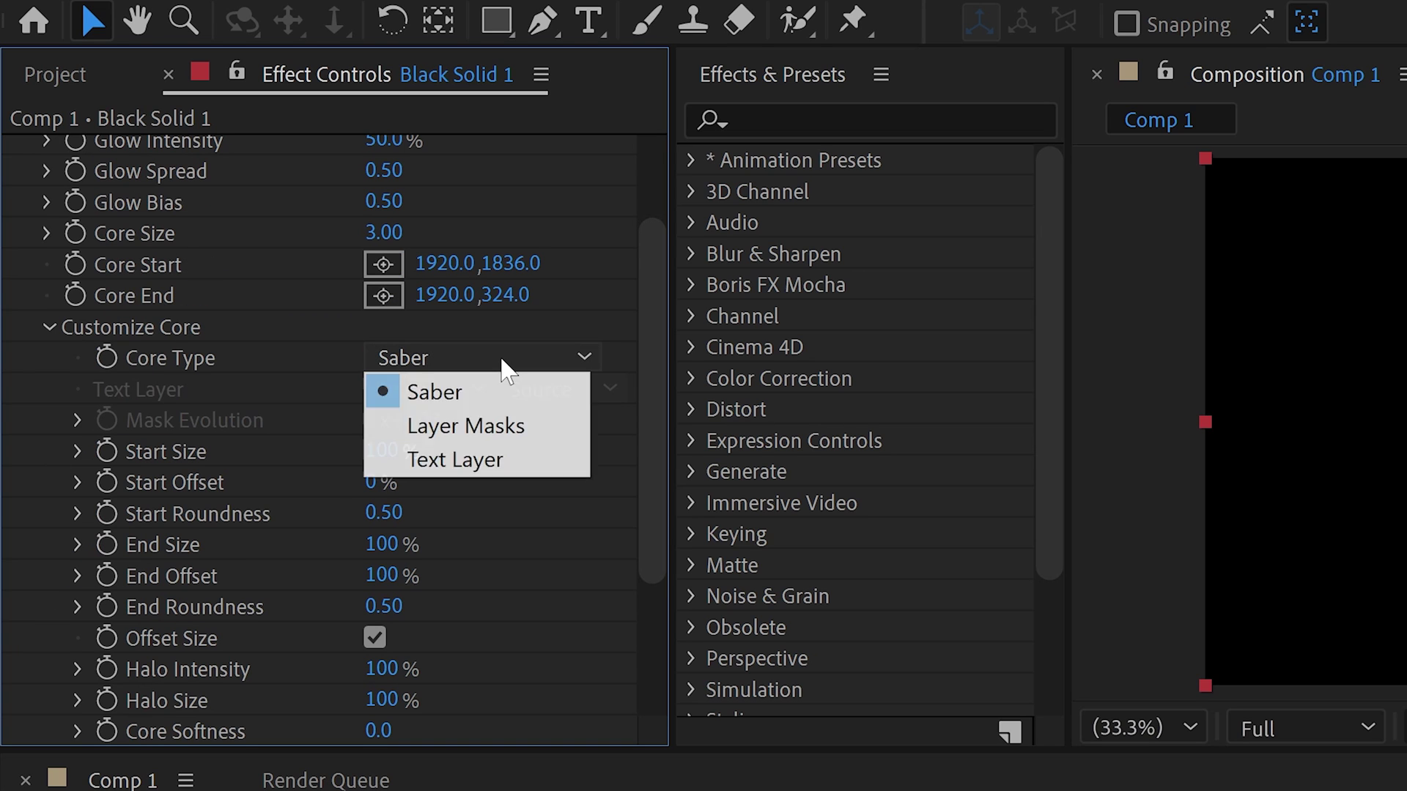
click(472, 462)
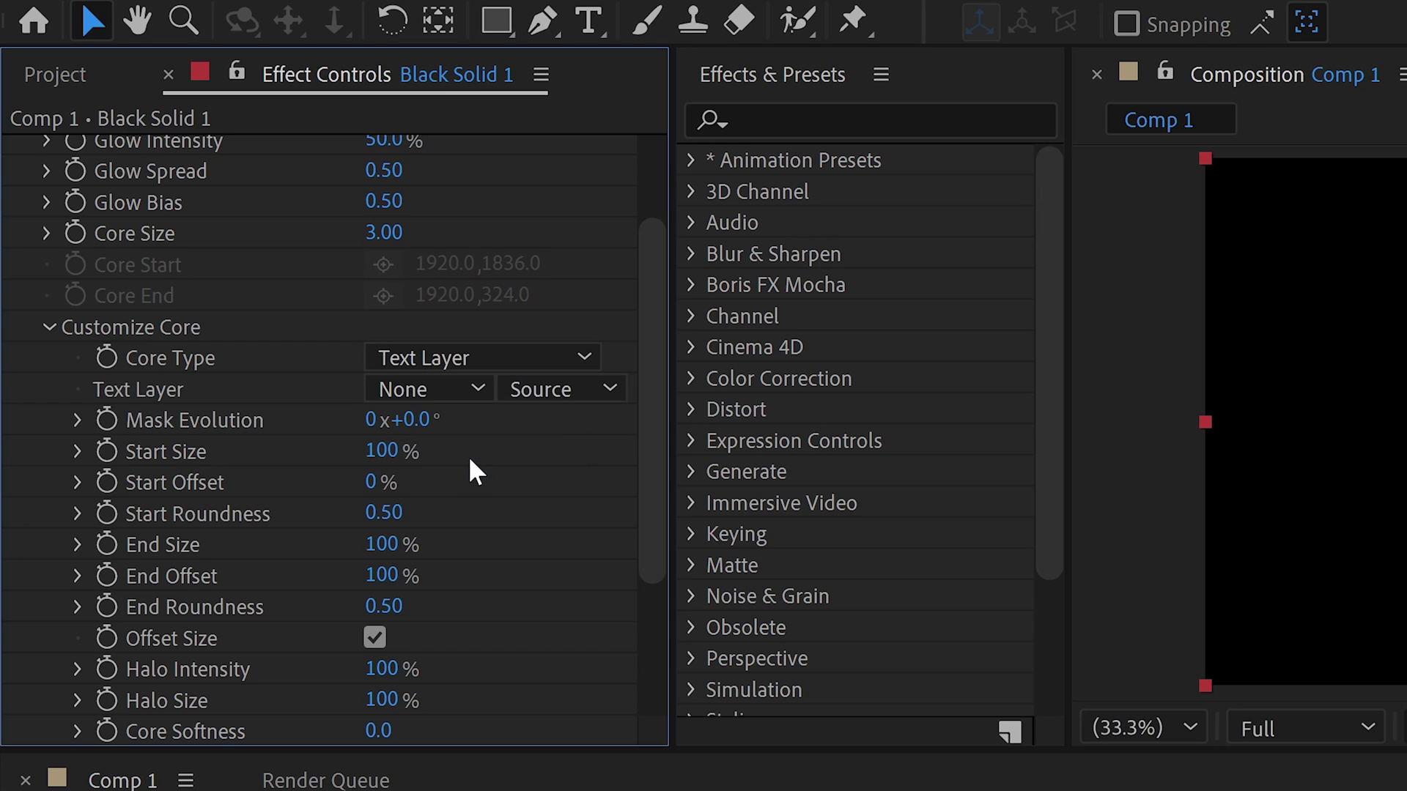
click(448, 401)
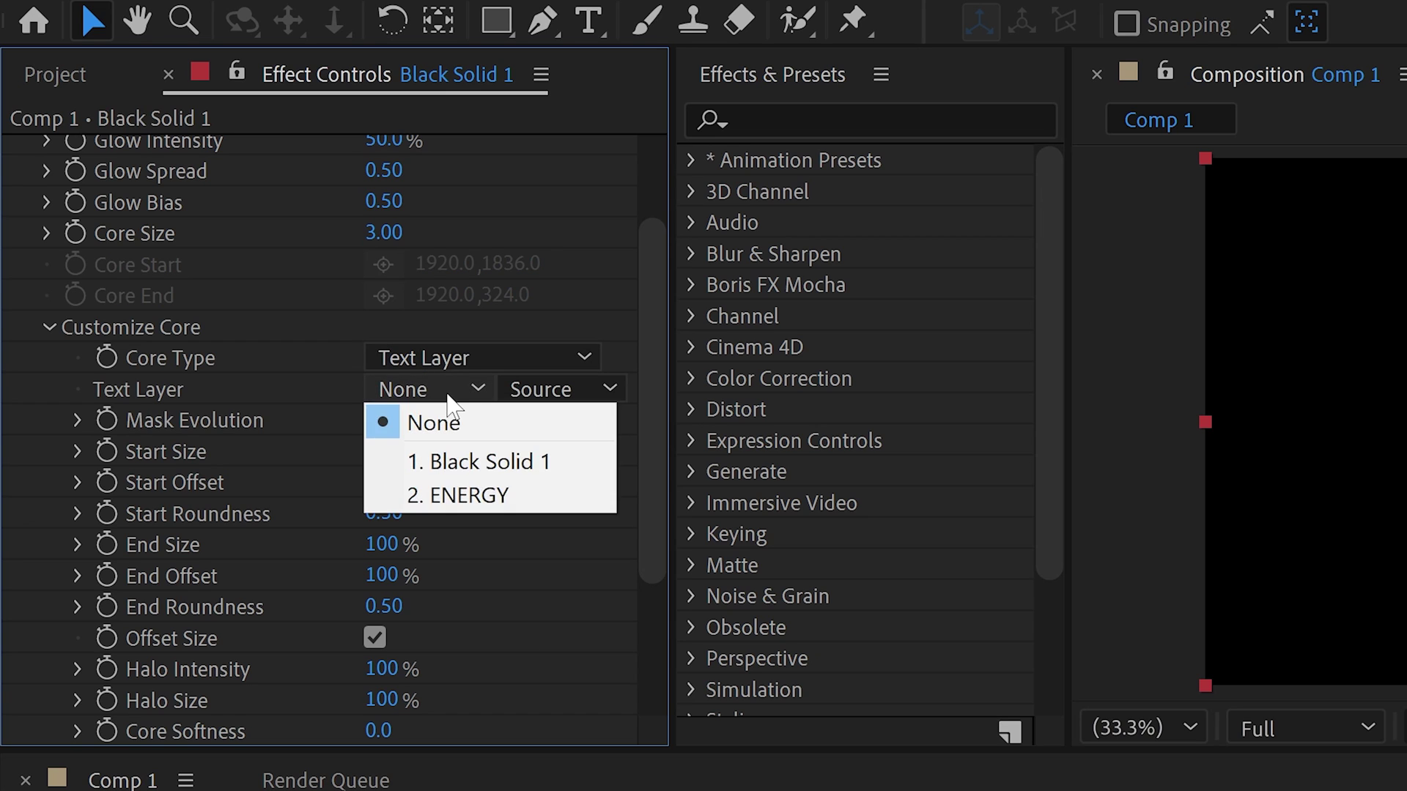
click(489, 497)
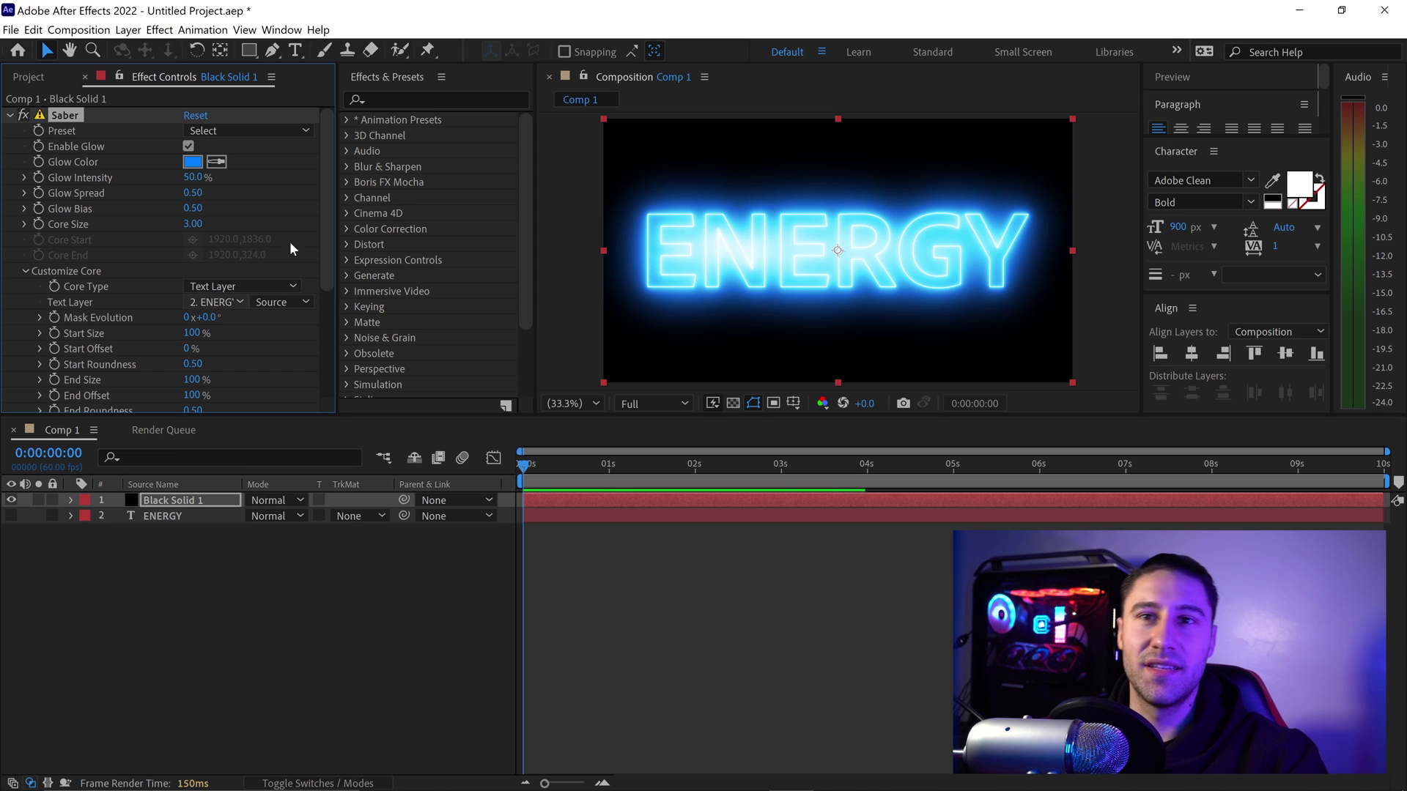
Apply Saber's Energy preset and set the glow color to red, FF0000
click(236, 129)
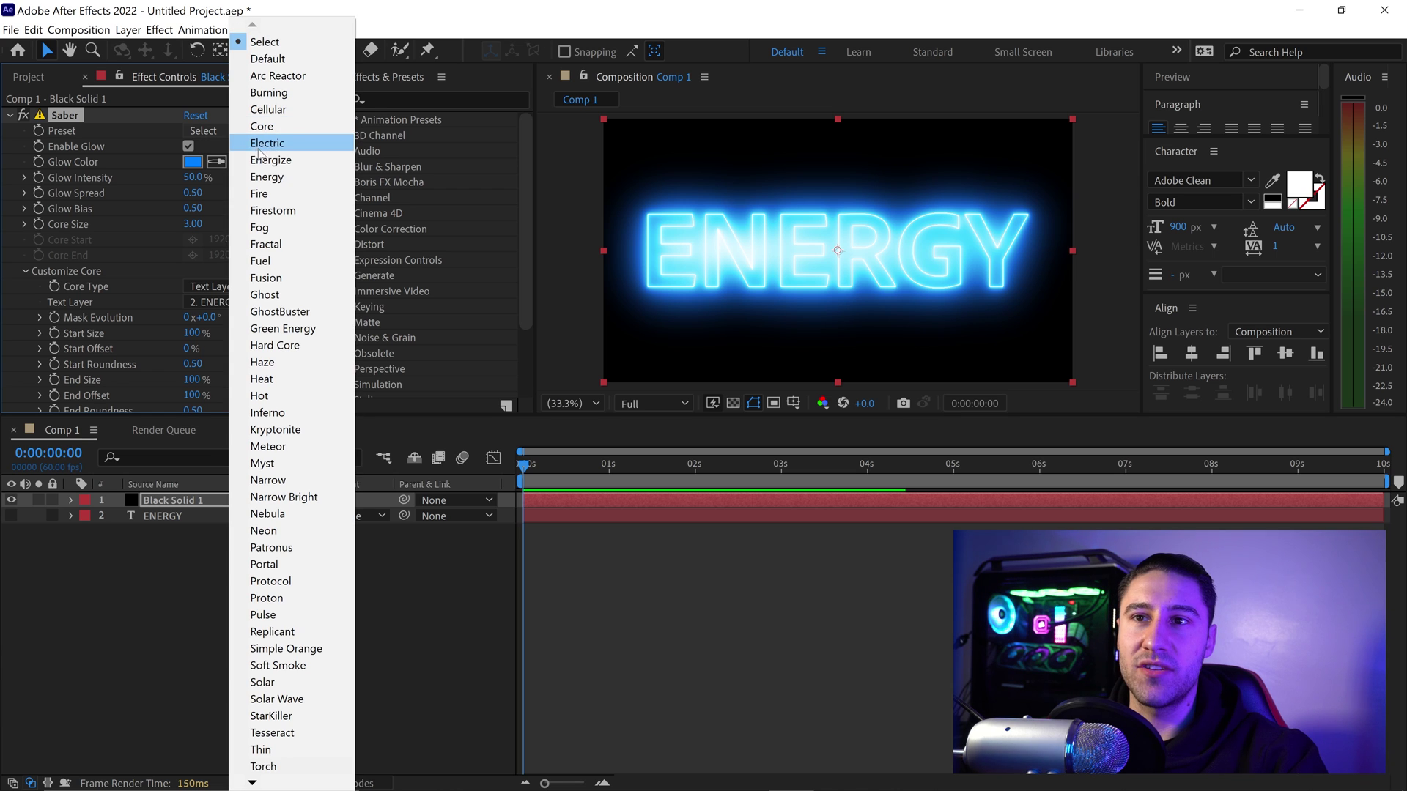
click(266, 177)
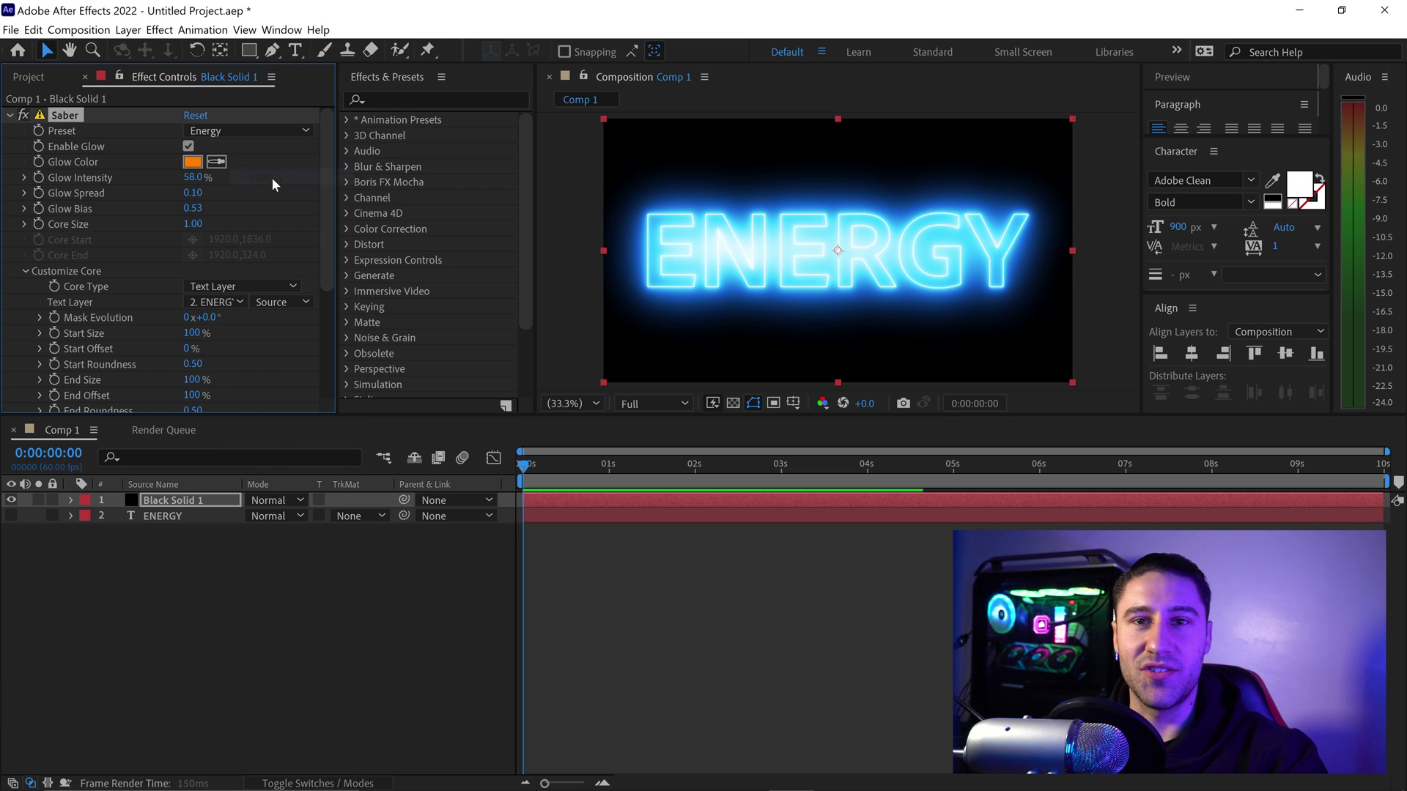
click(193, 162)
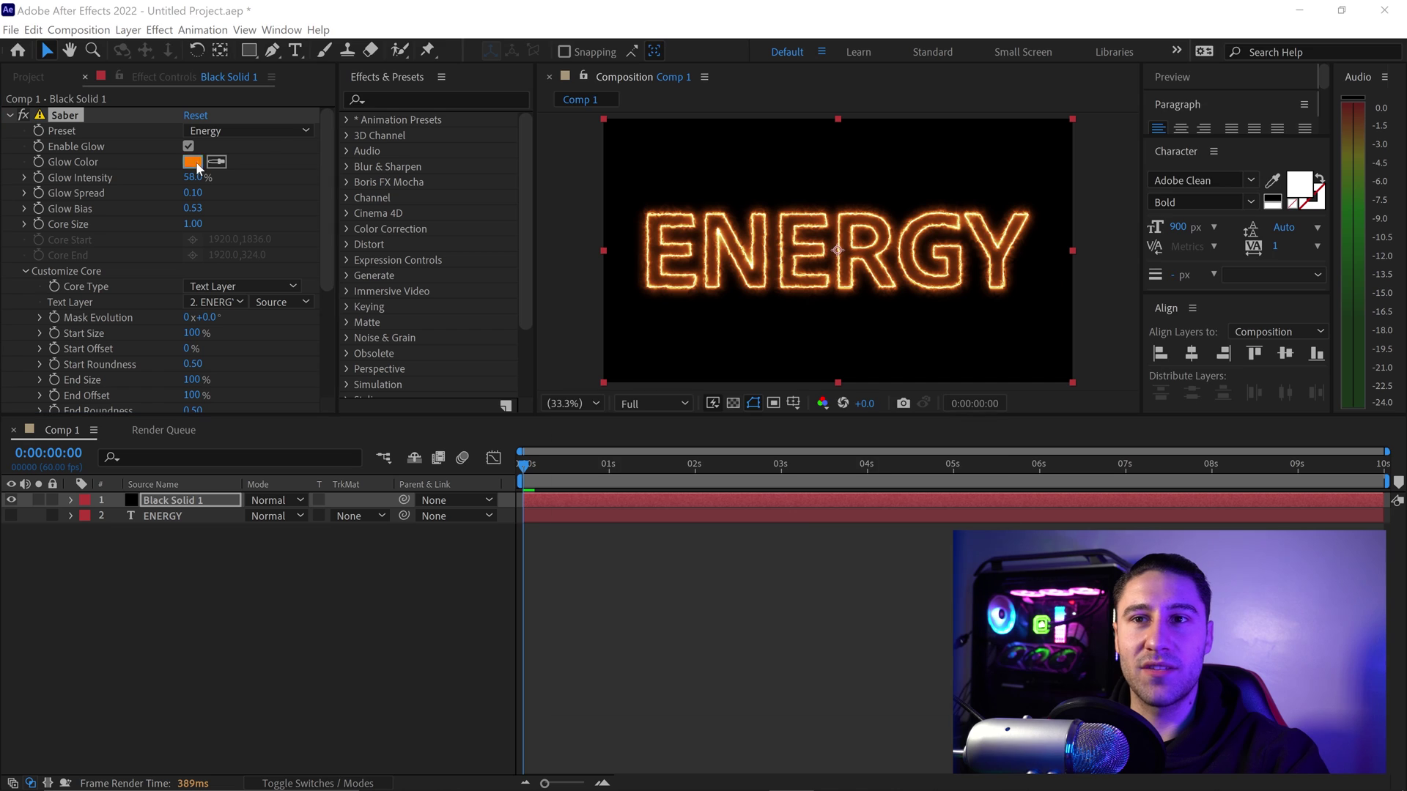
drag(820, 515, 823, 448)
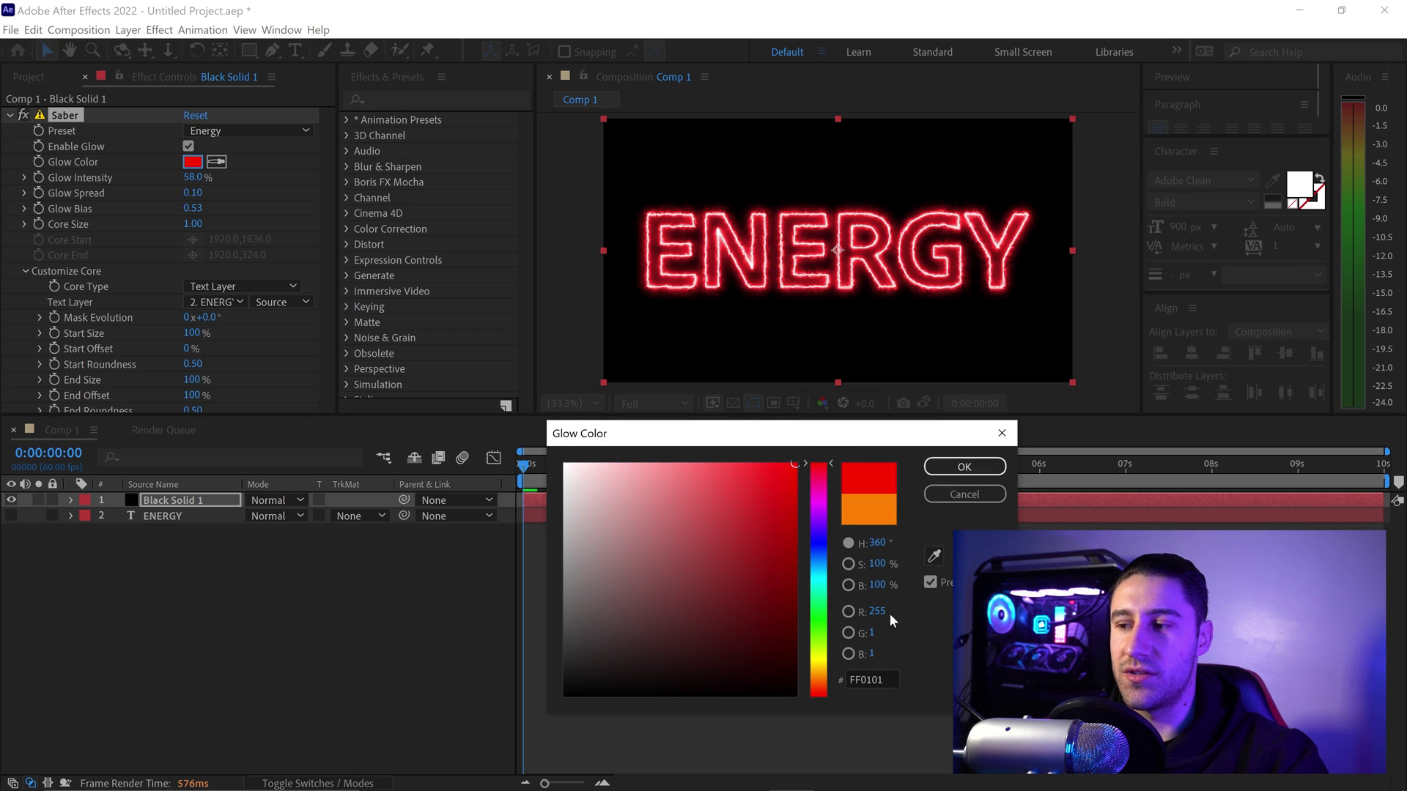
click(872, 680)
text(FF)
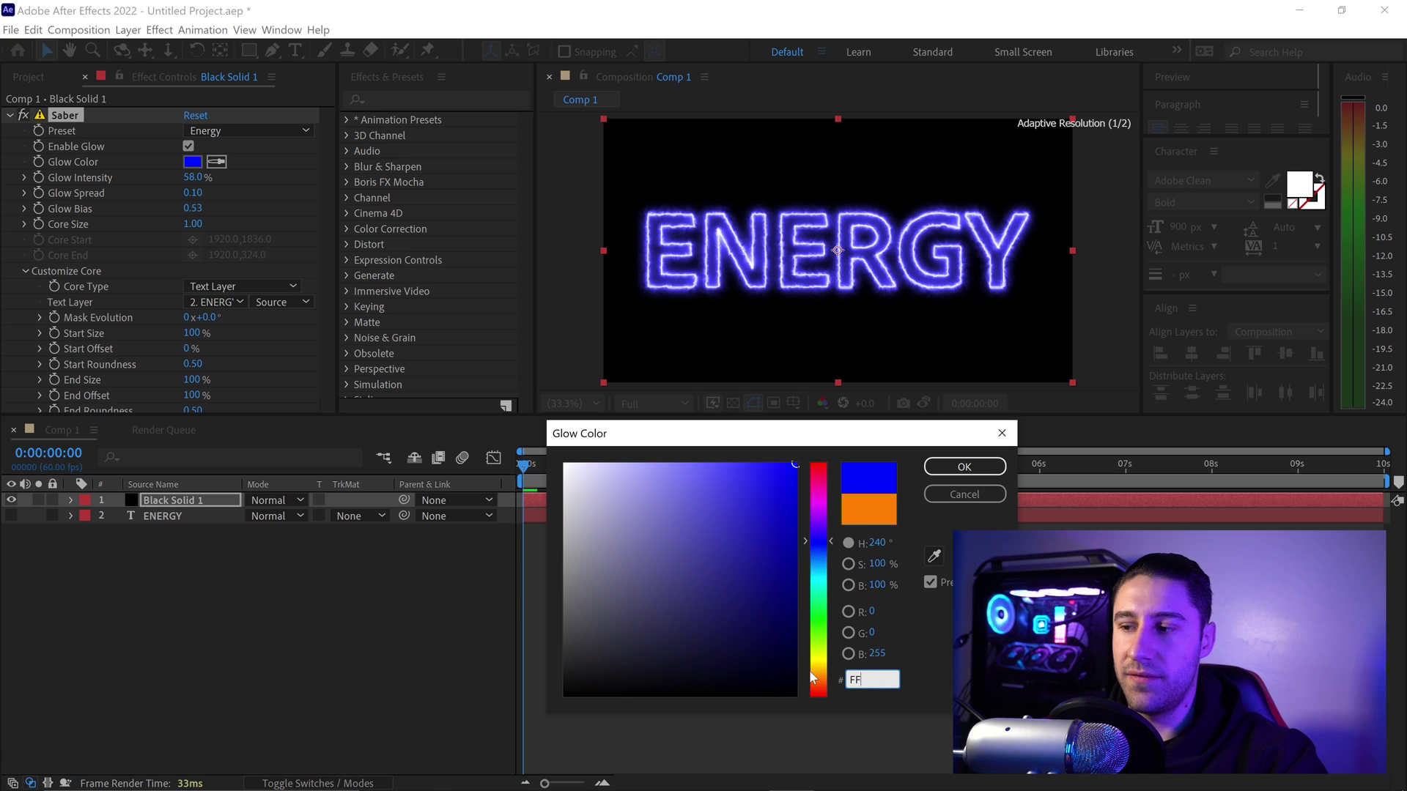
text(0000)
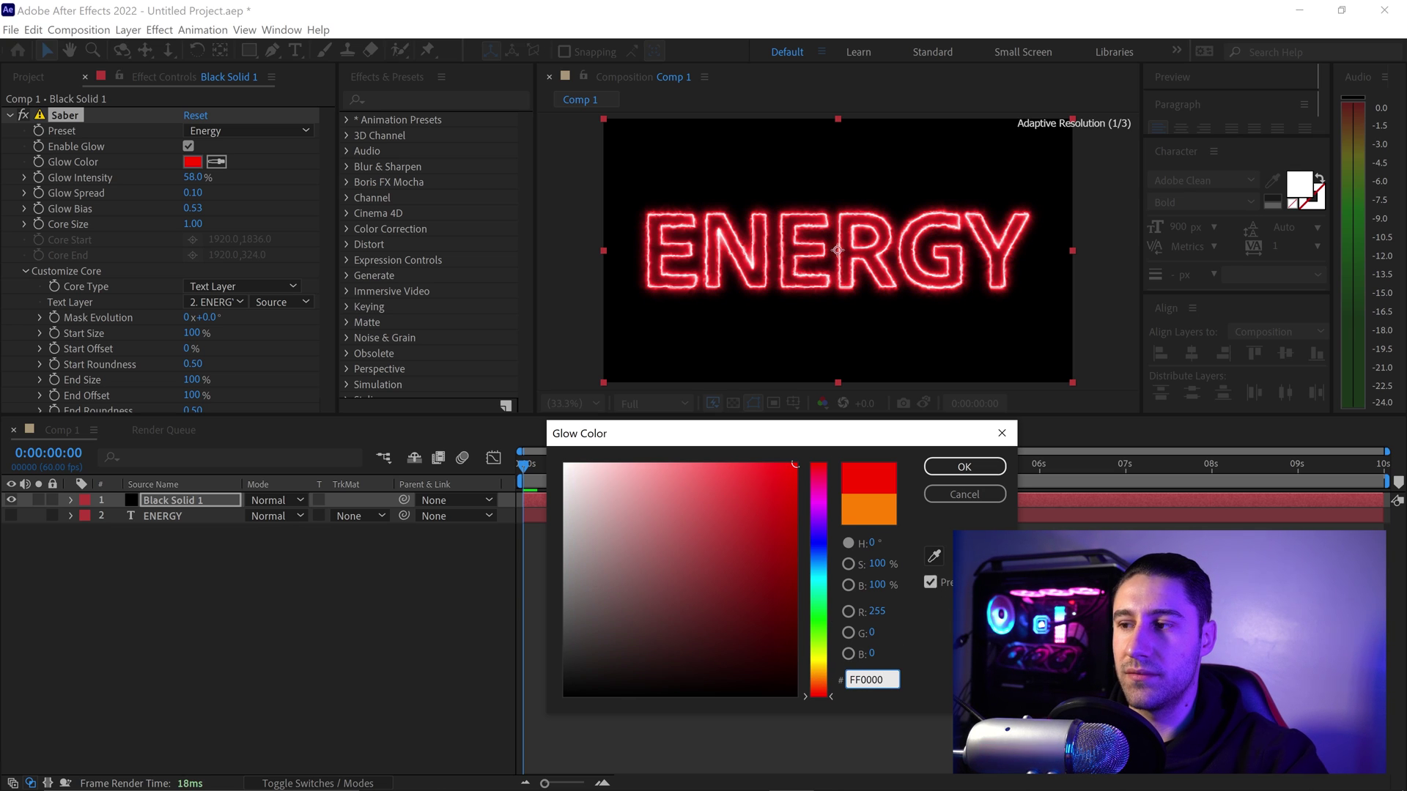
click(965, 469)
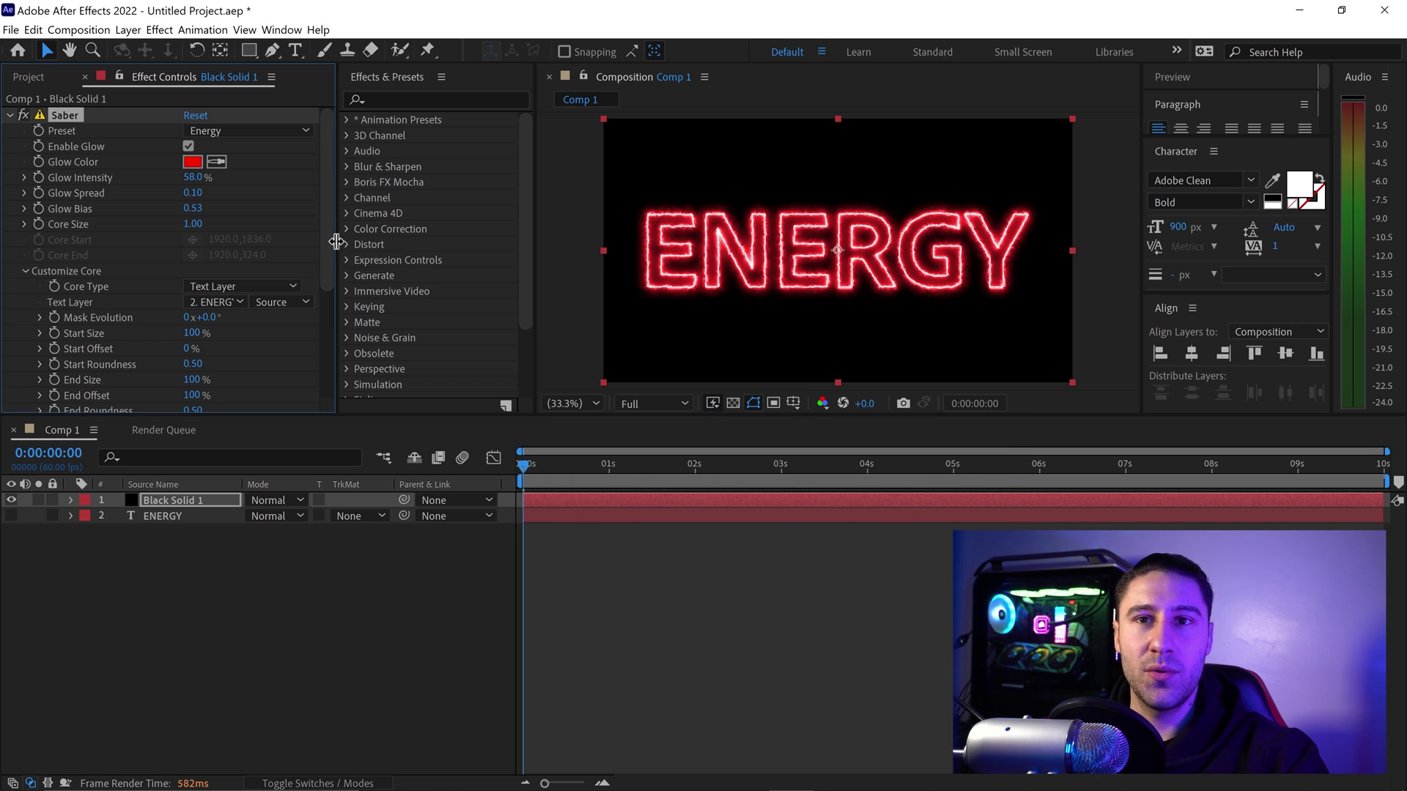
click(195, 178)
text(64)
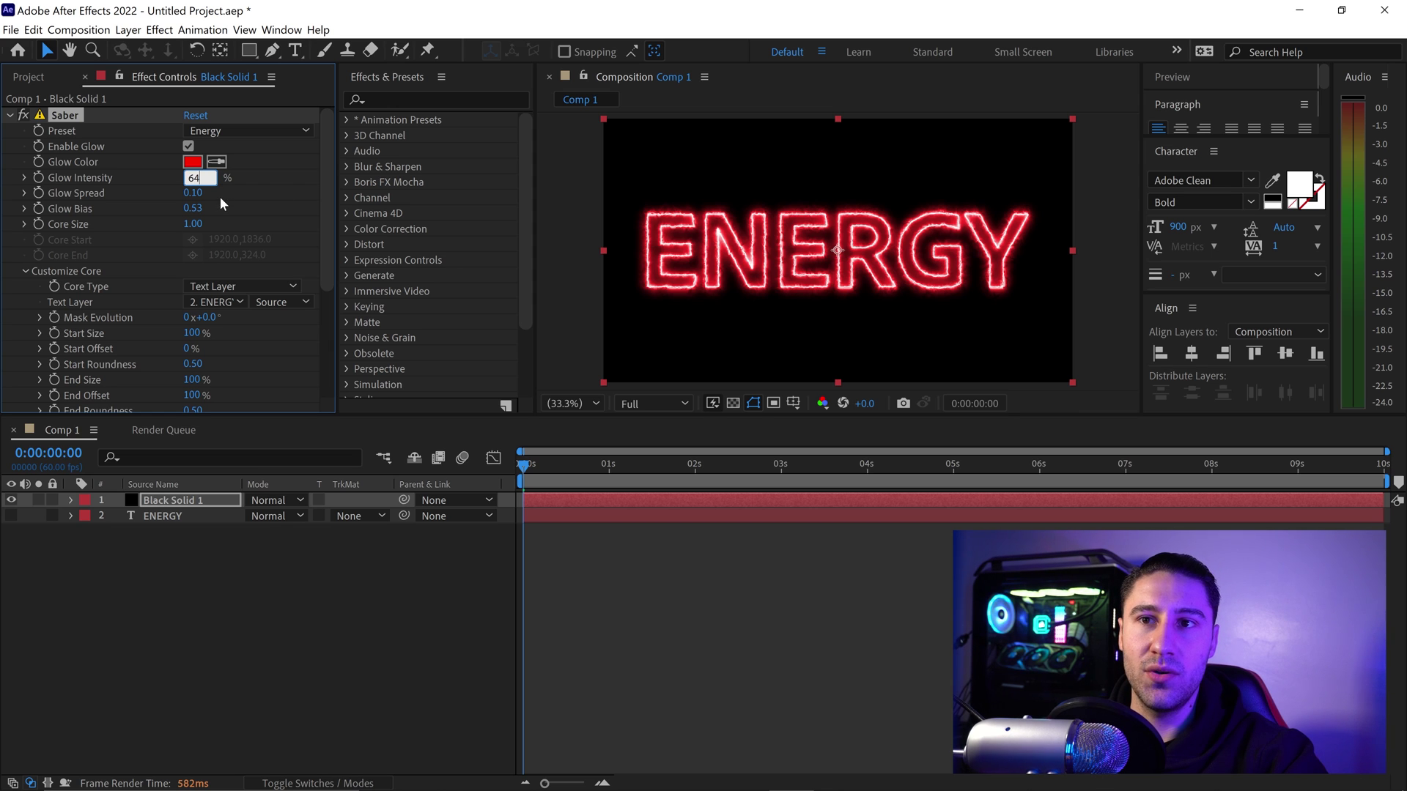
key(Escape)
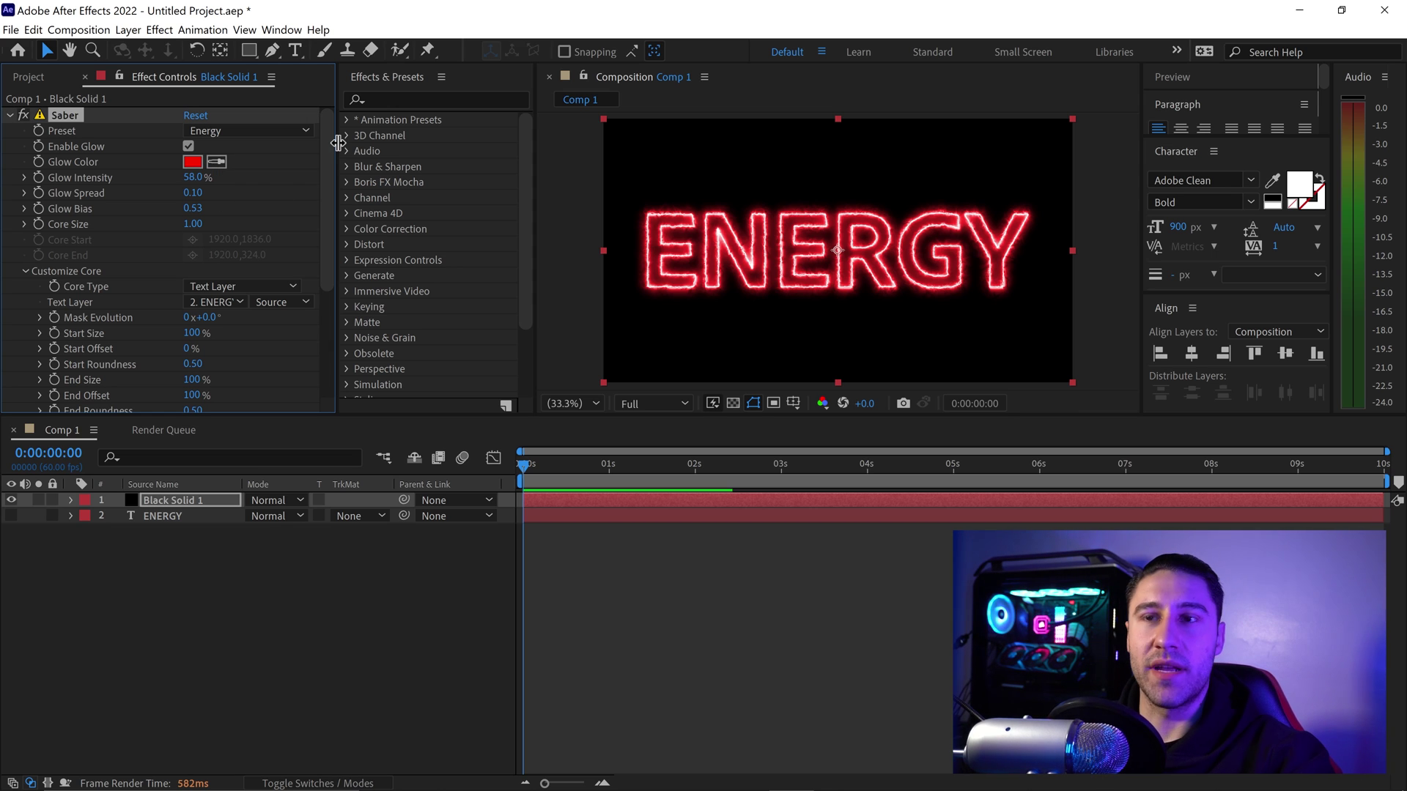
In Saber's Customize Core settings, set Start Size to 0% and Start Offset to 100%
scroll(319, 140, down, 3)
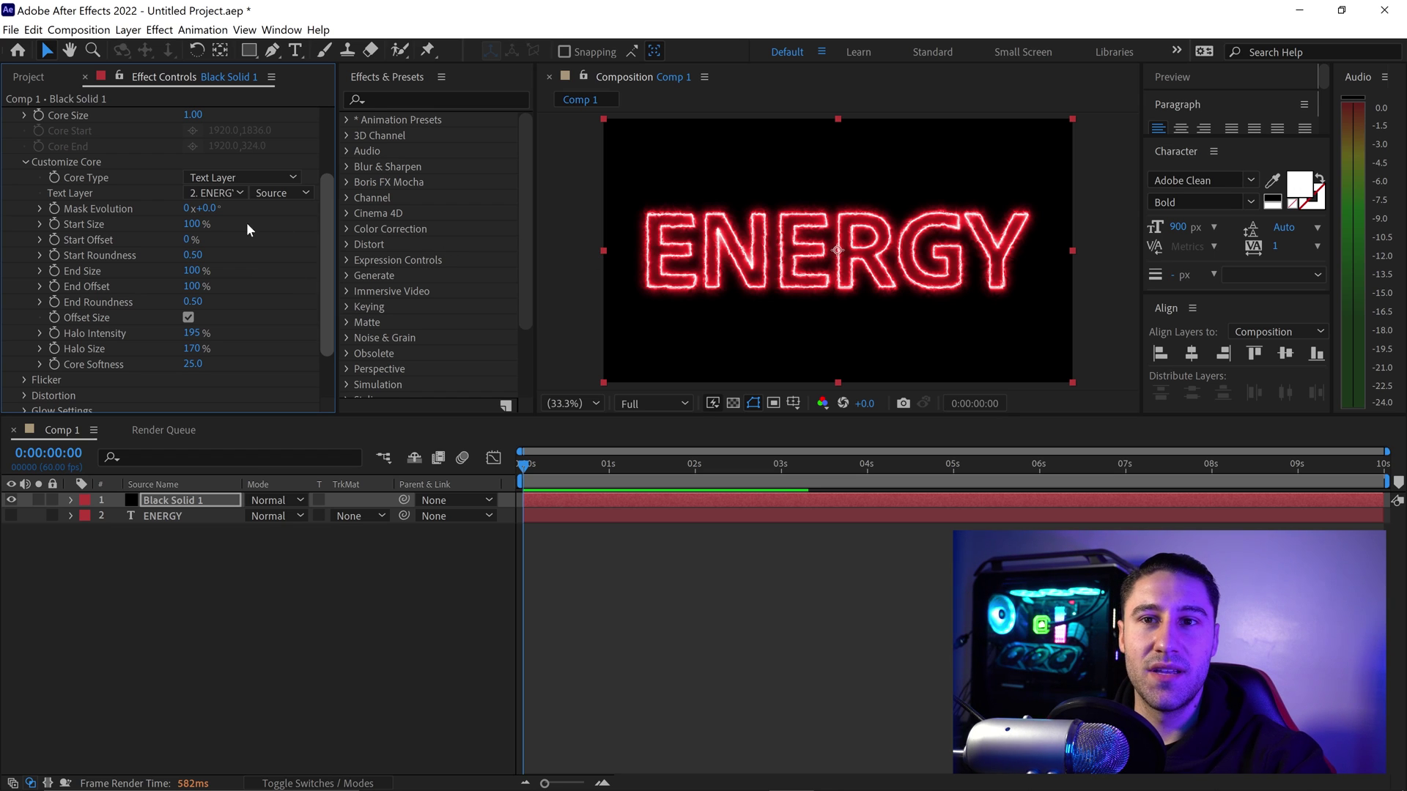
drag(196, 229, 56, 208)
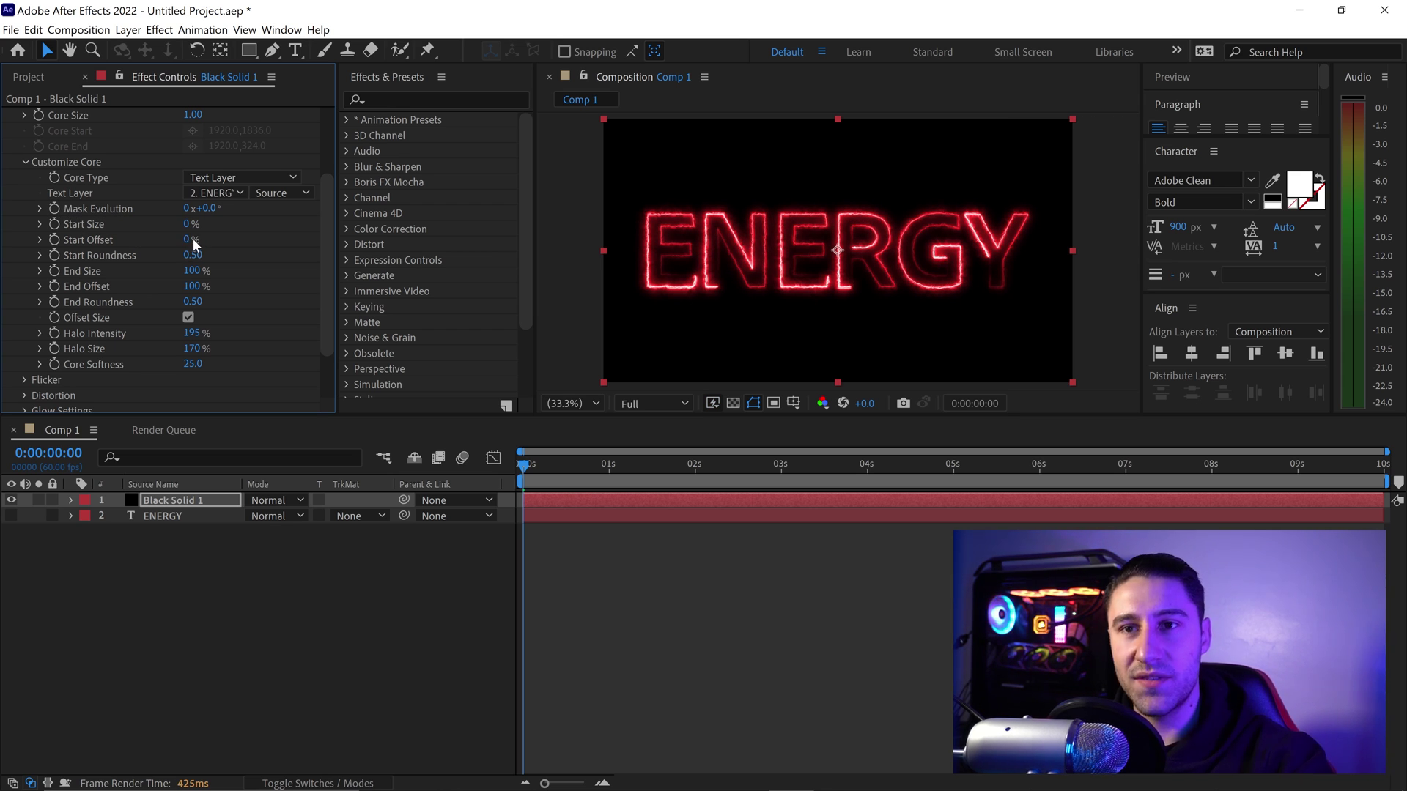
drag(189, 238, 299, 252)
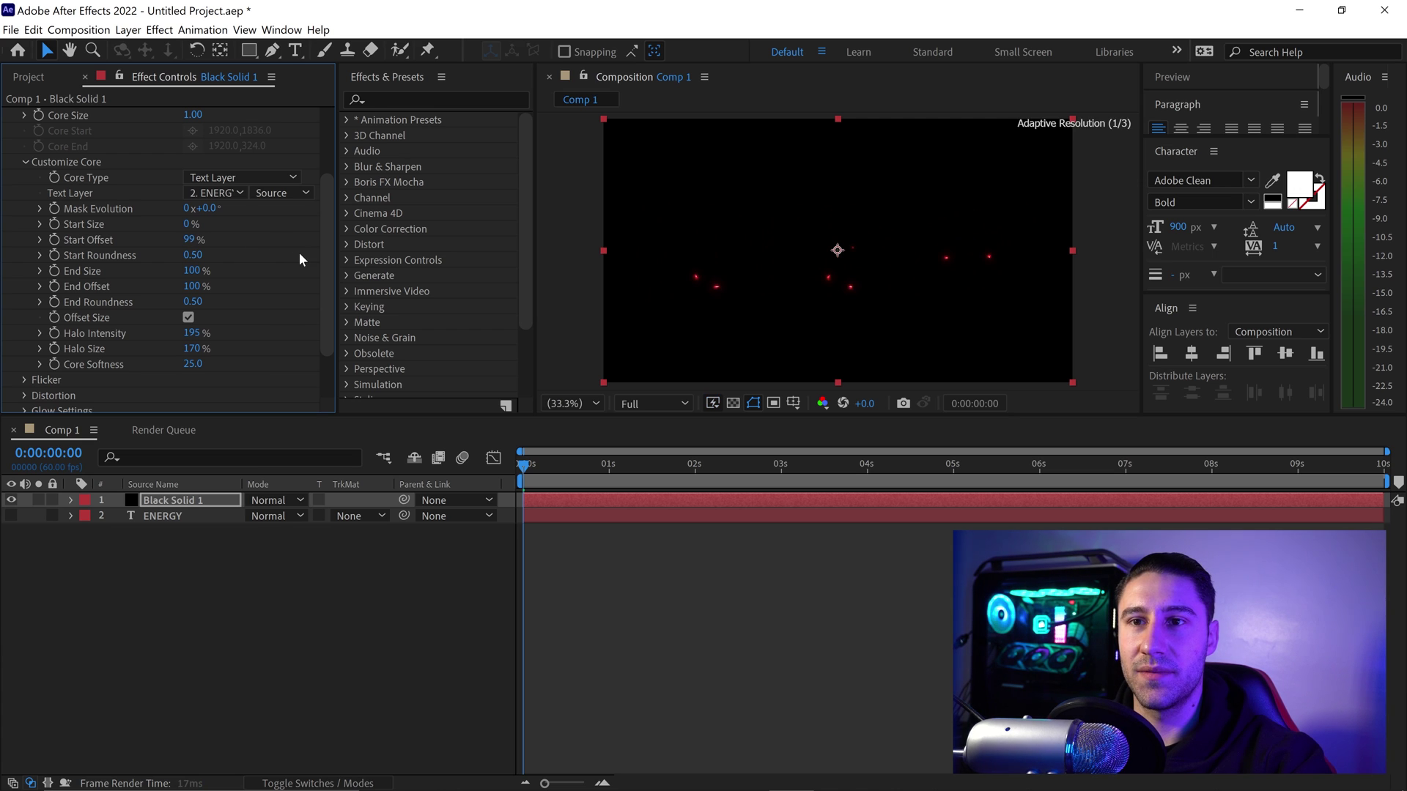
click(189, 238)
text(100)
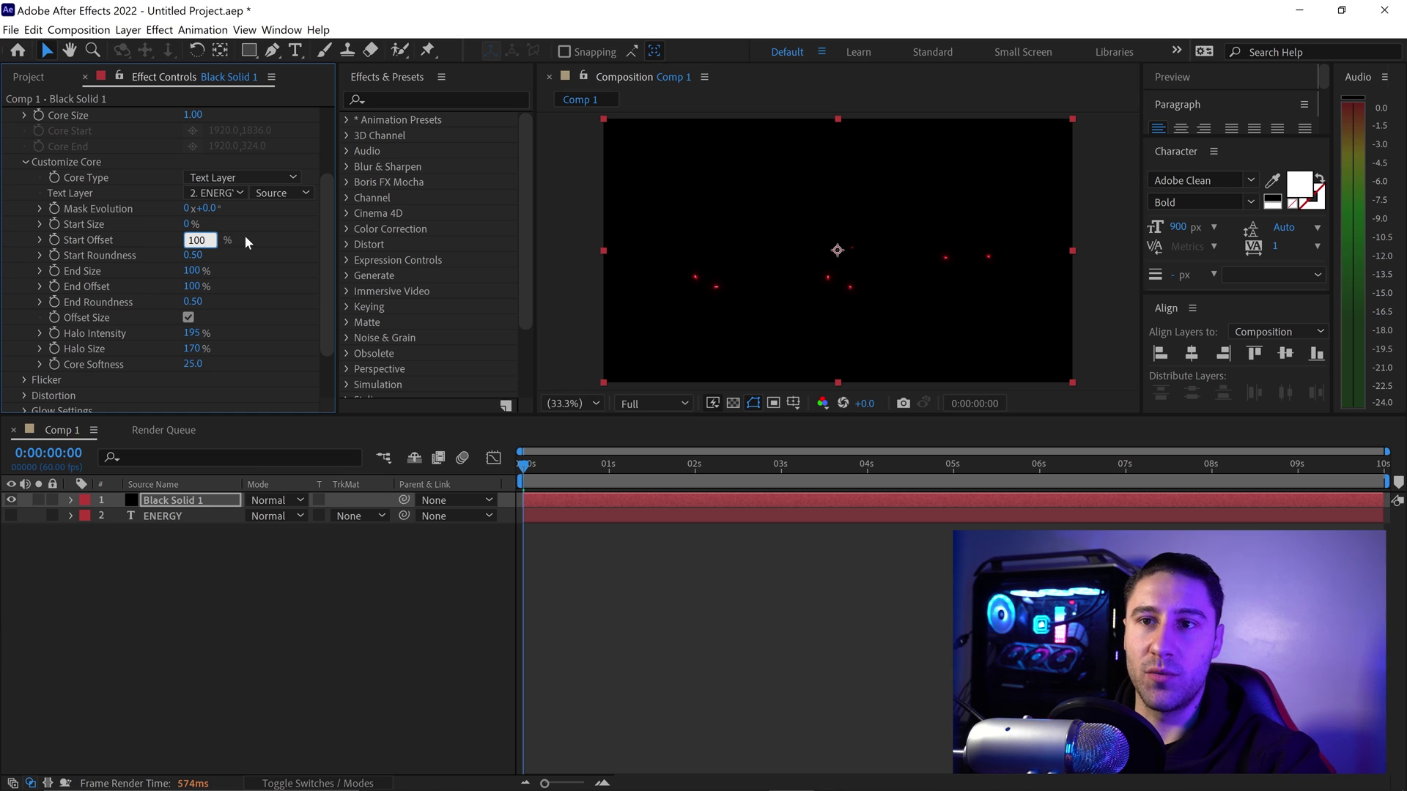
key(Return)
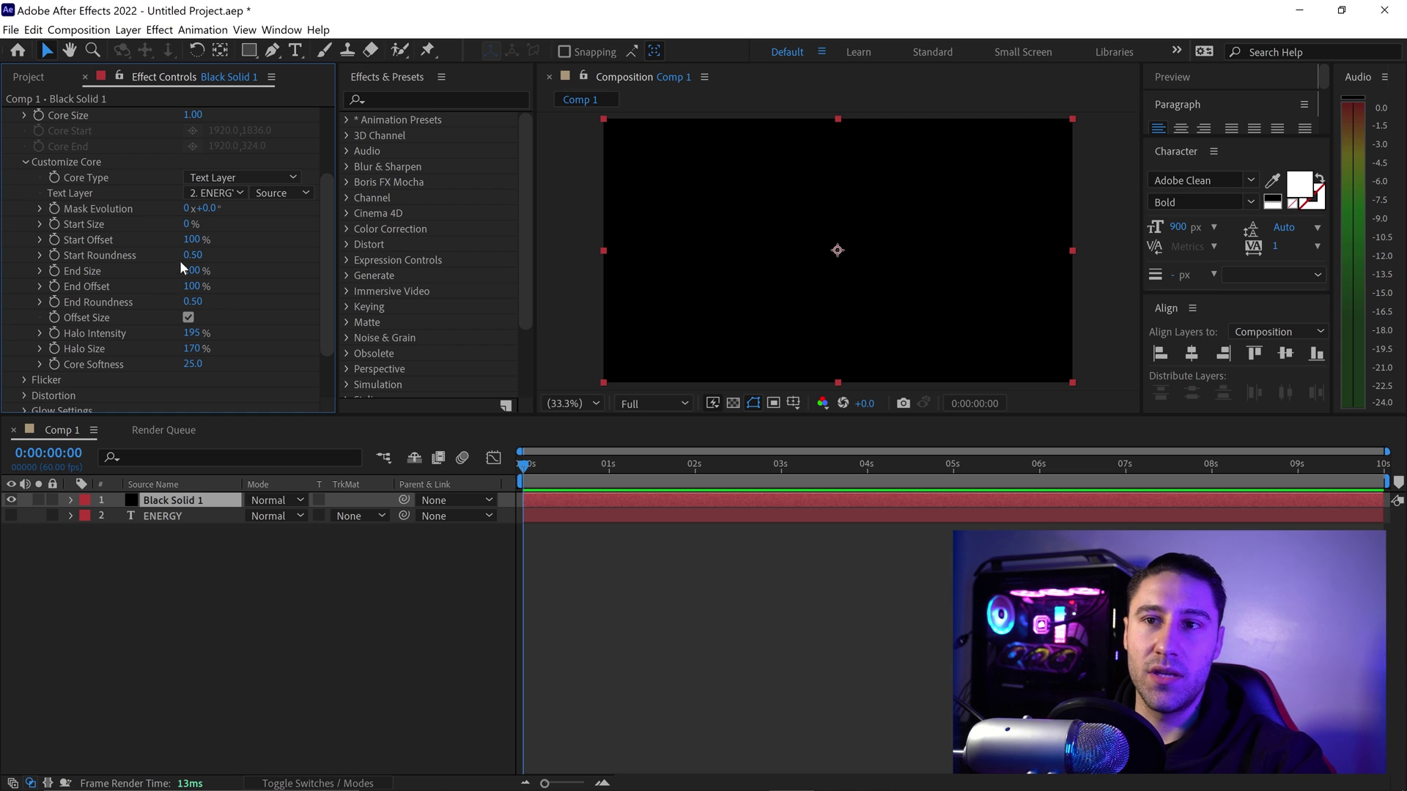
Enable keyframing for Start Offset at 0:00:00:00 and reveal that property under the black solid's Saber effect in the timeline
click(54, 239)
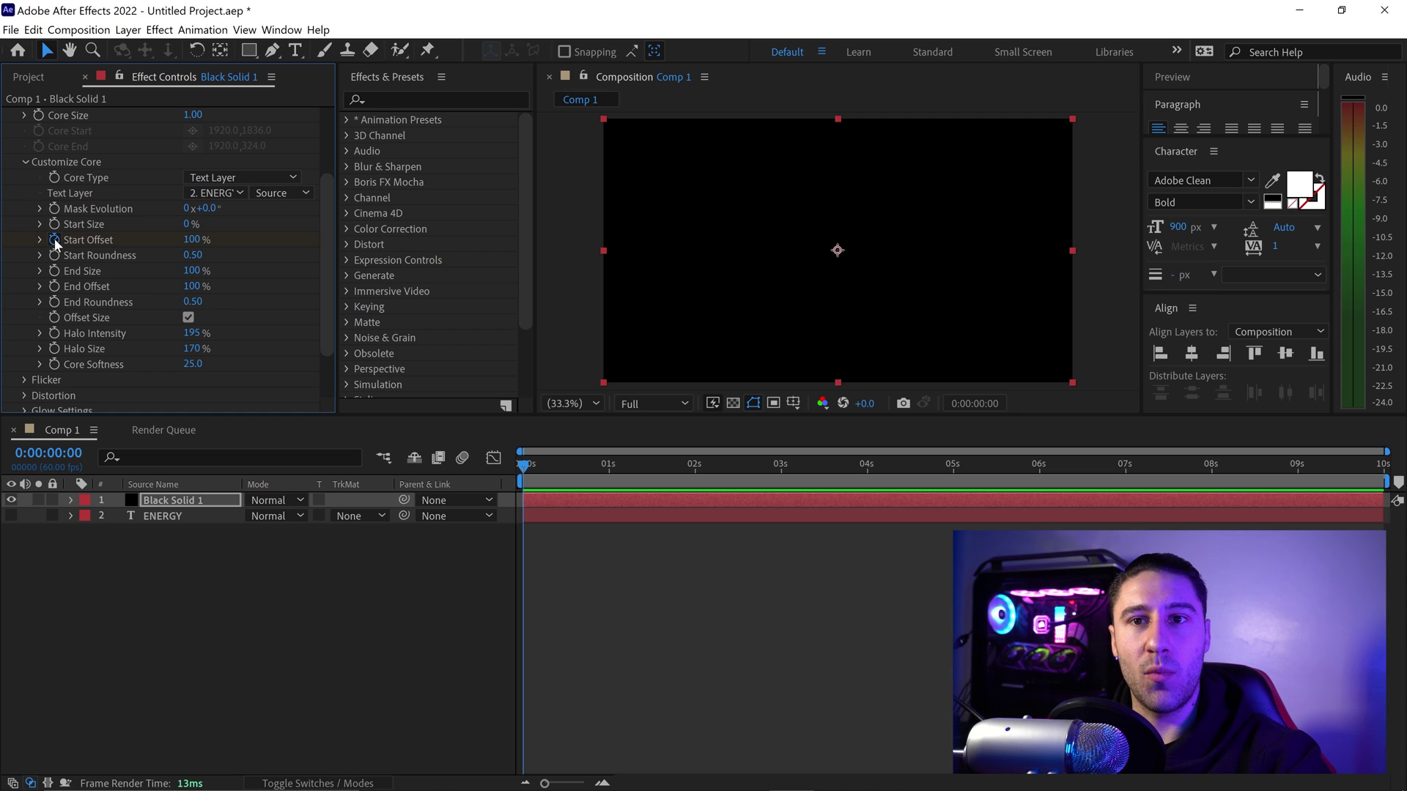
click(71, 500)
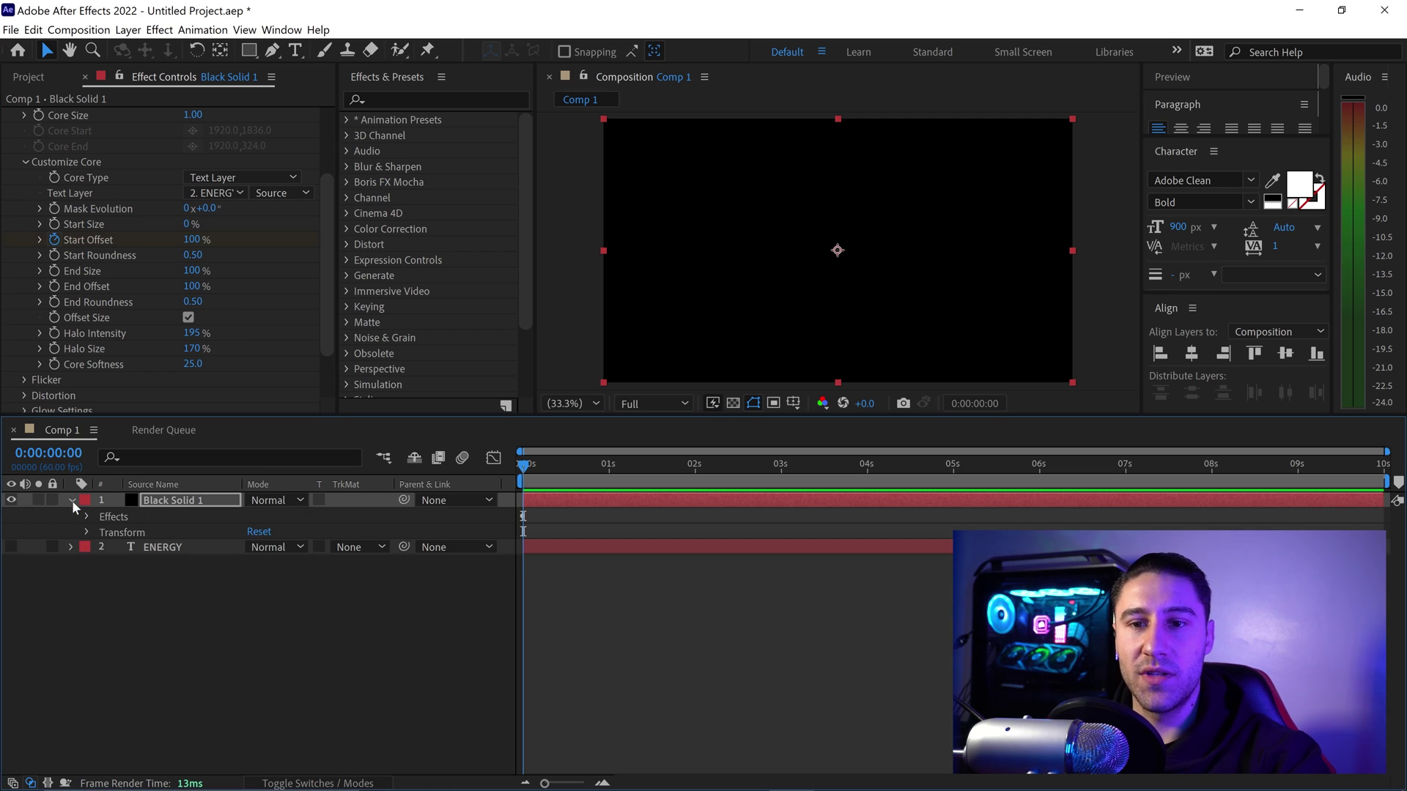
click(87, 516)
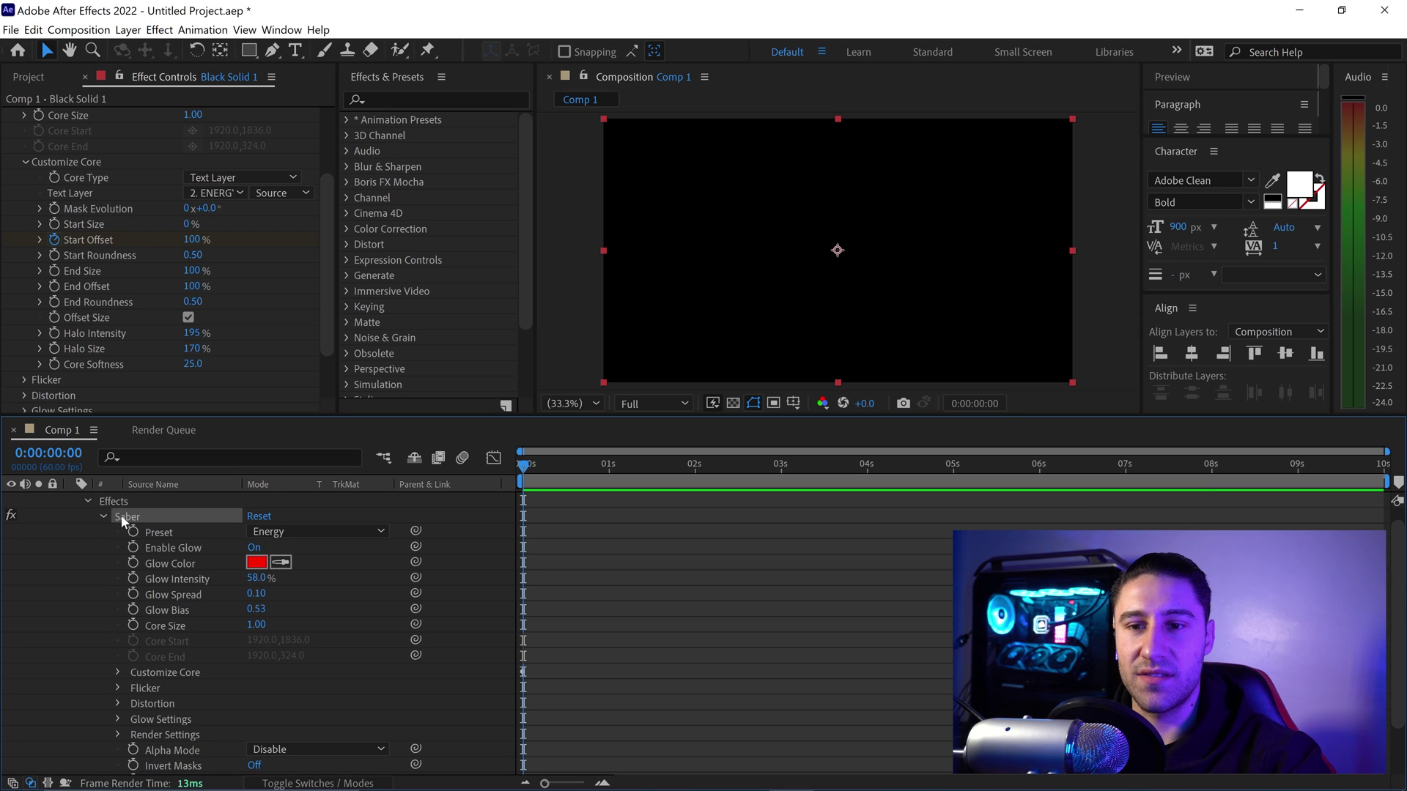
scroll(160, 578, down, 2)
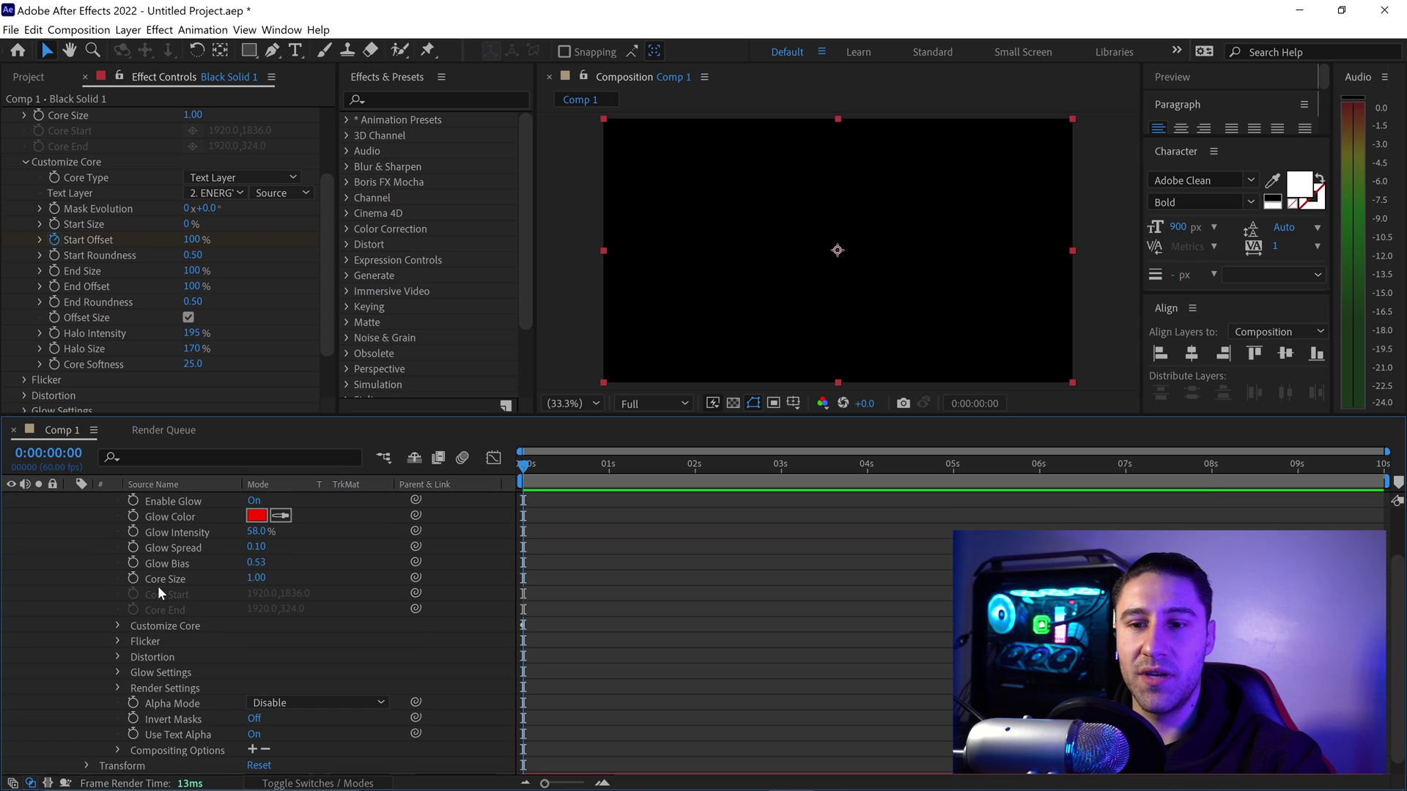
click(117, 627)
scroll(117, 626, down, 2)
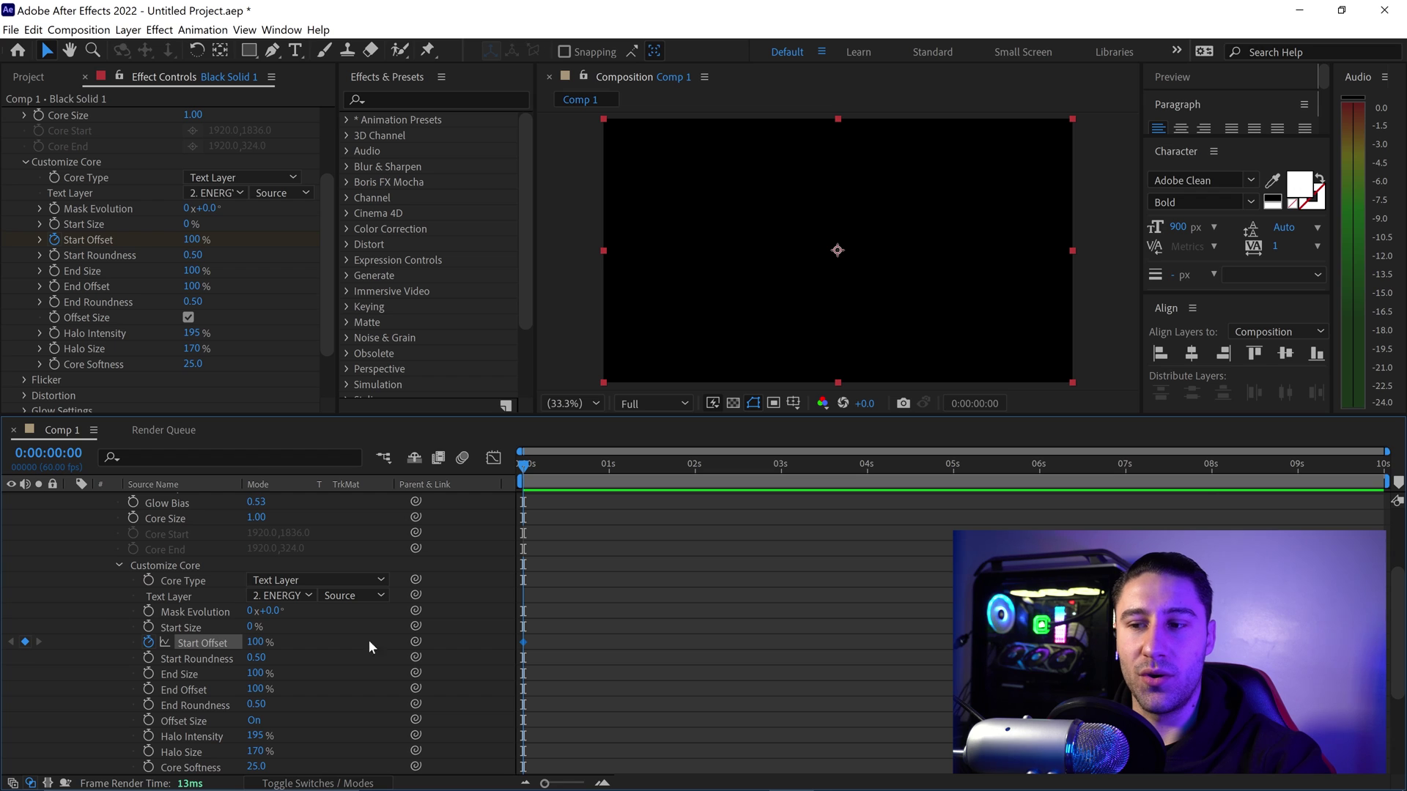
Add a 0% Start Offset keyframe, move it to about 2.5 seconds, and return the current time to the start
drag(523, 465, 555, 478)
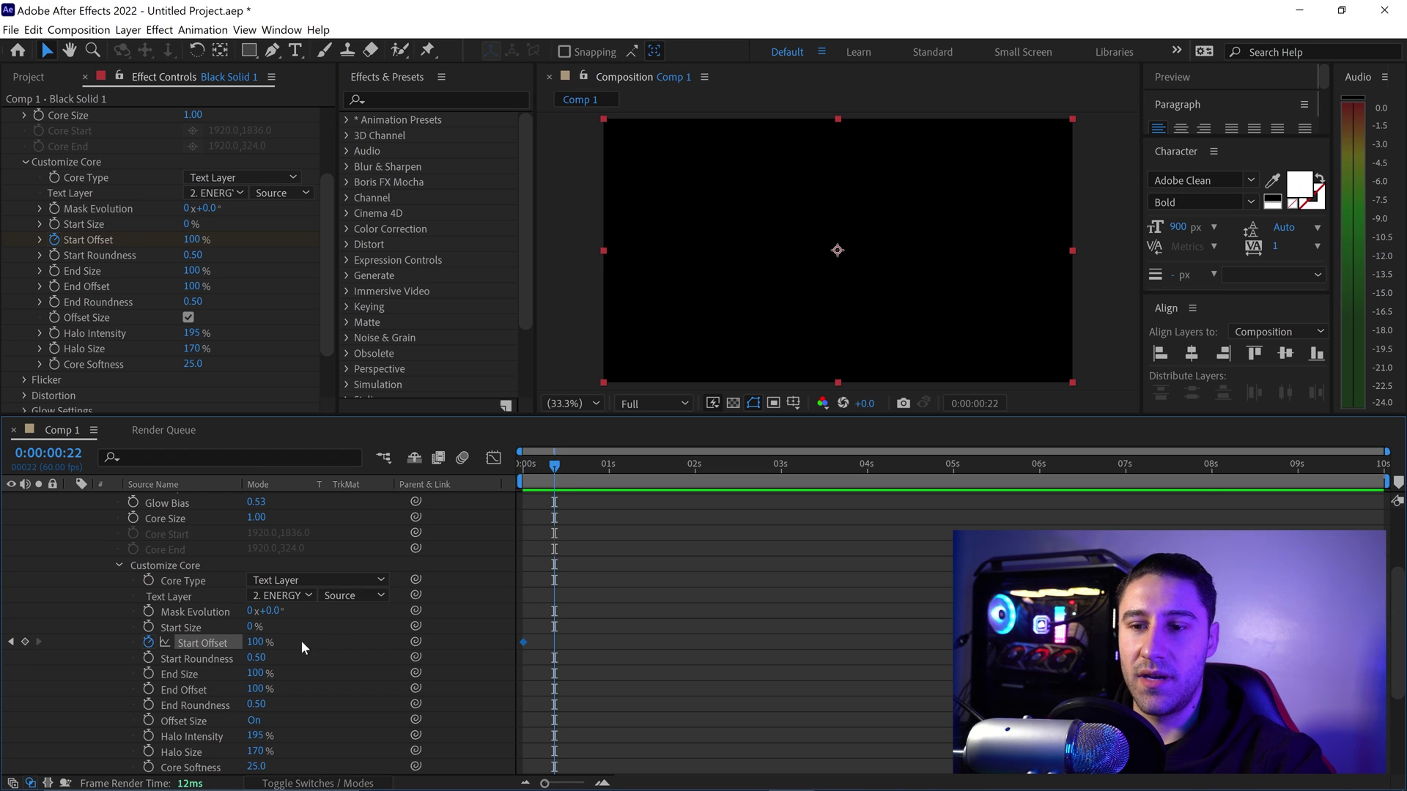
click(261, 642)
text(0)
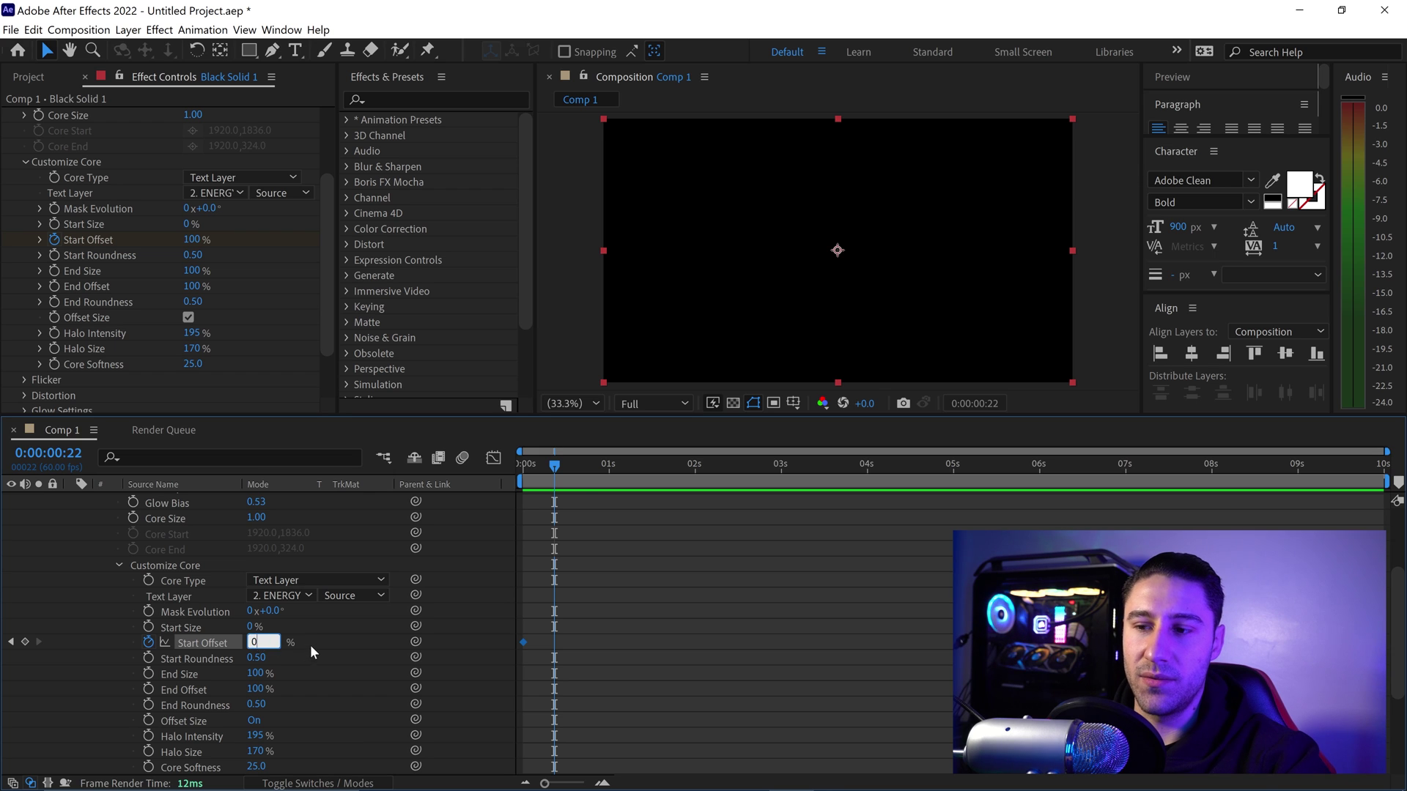
click(555, 565)
mouse_move(551, 468)
mouse_down()
mouse_move(518, 466)
mouse_move(553, 471)
mouse_up()
drag(555, 642, 739, 633)
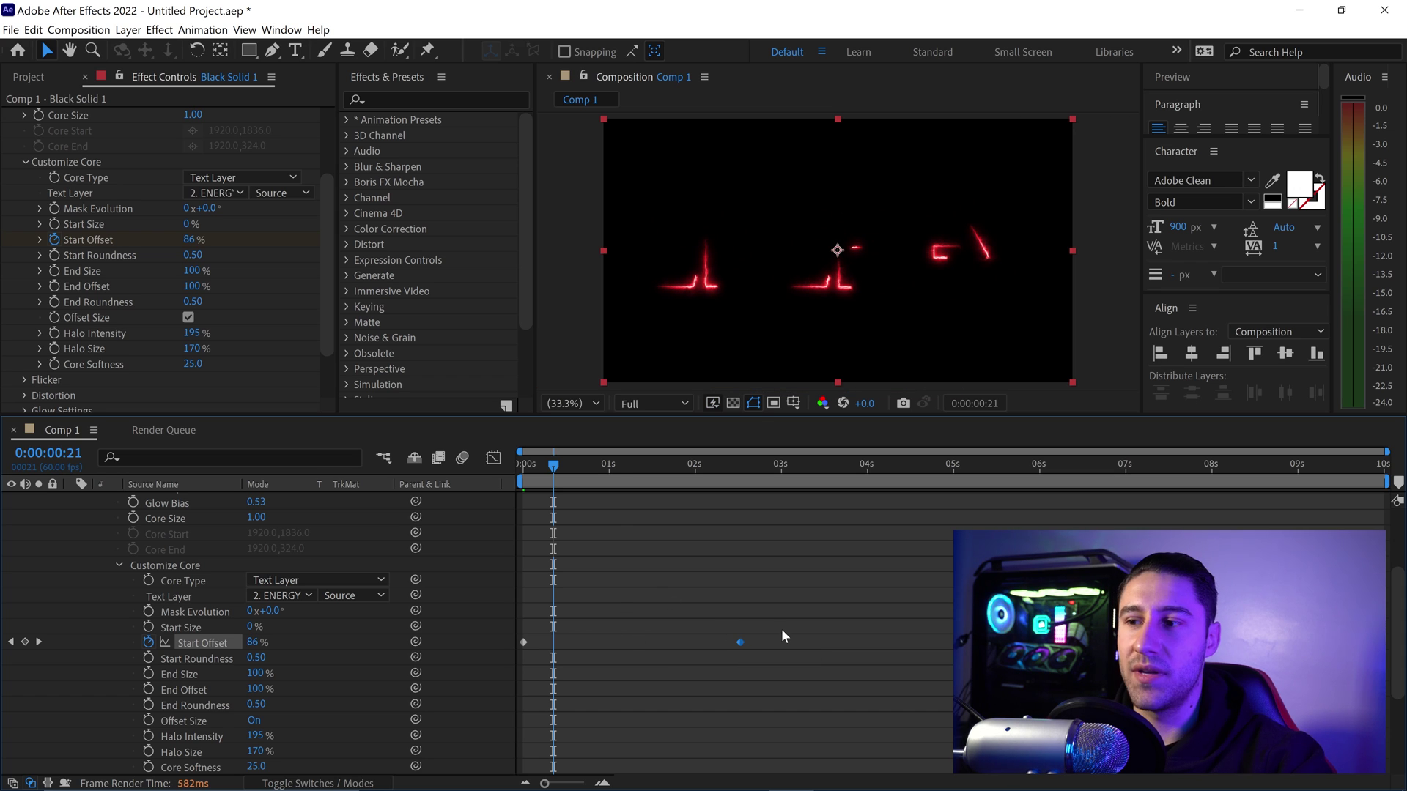
drag(557, 464, 517, 463)
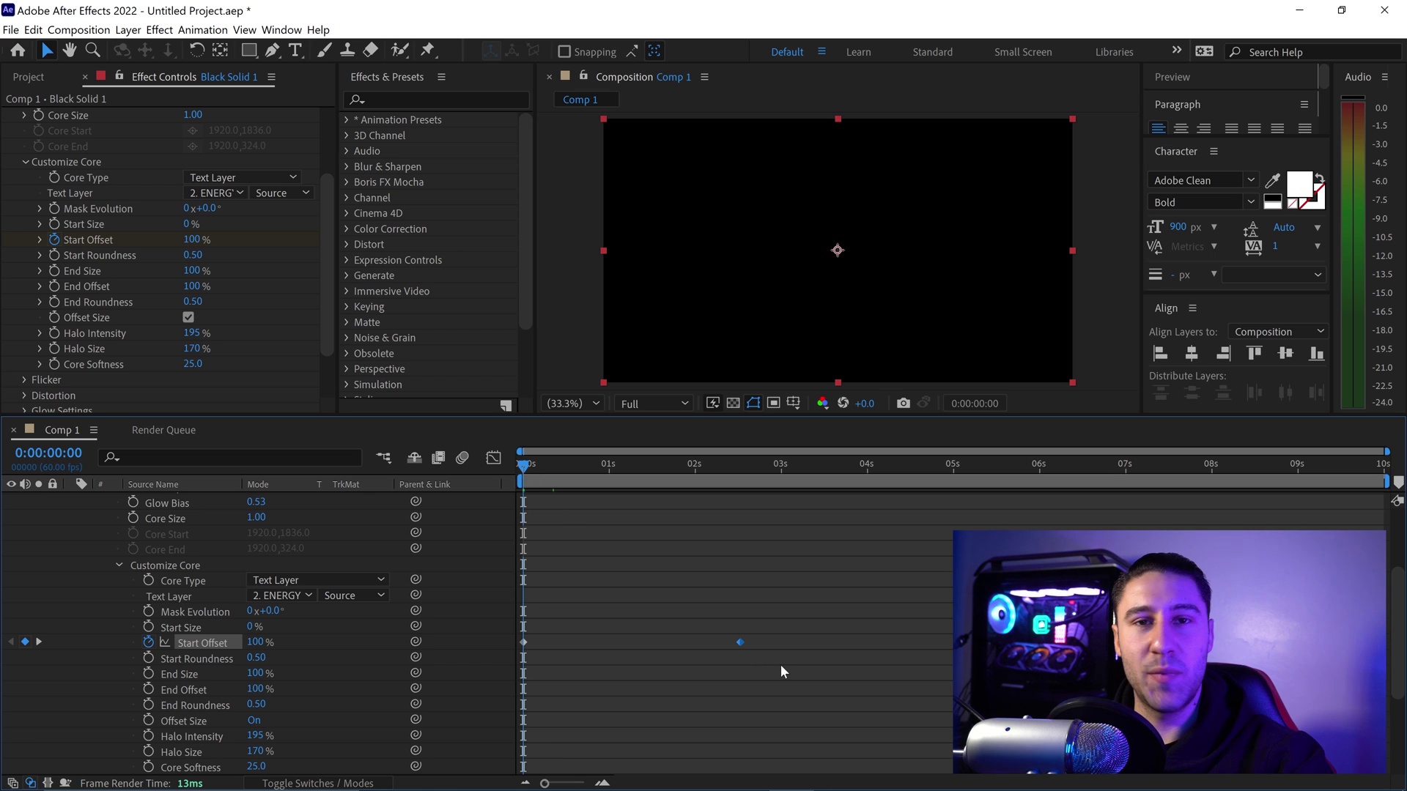
Apply Easy Ease to both Start Offset keyframes
drag(805, 671, 512, 602)
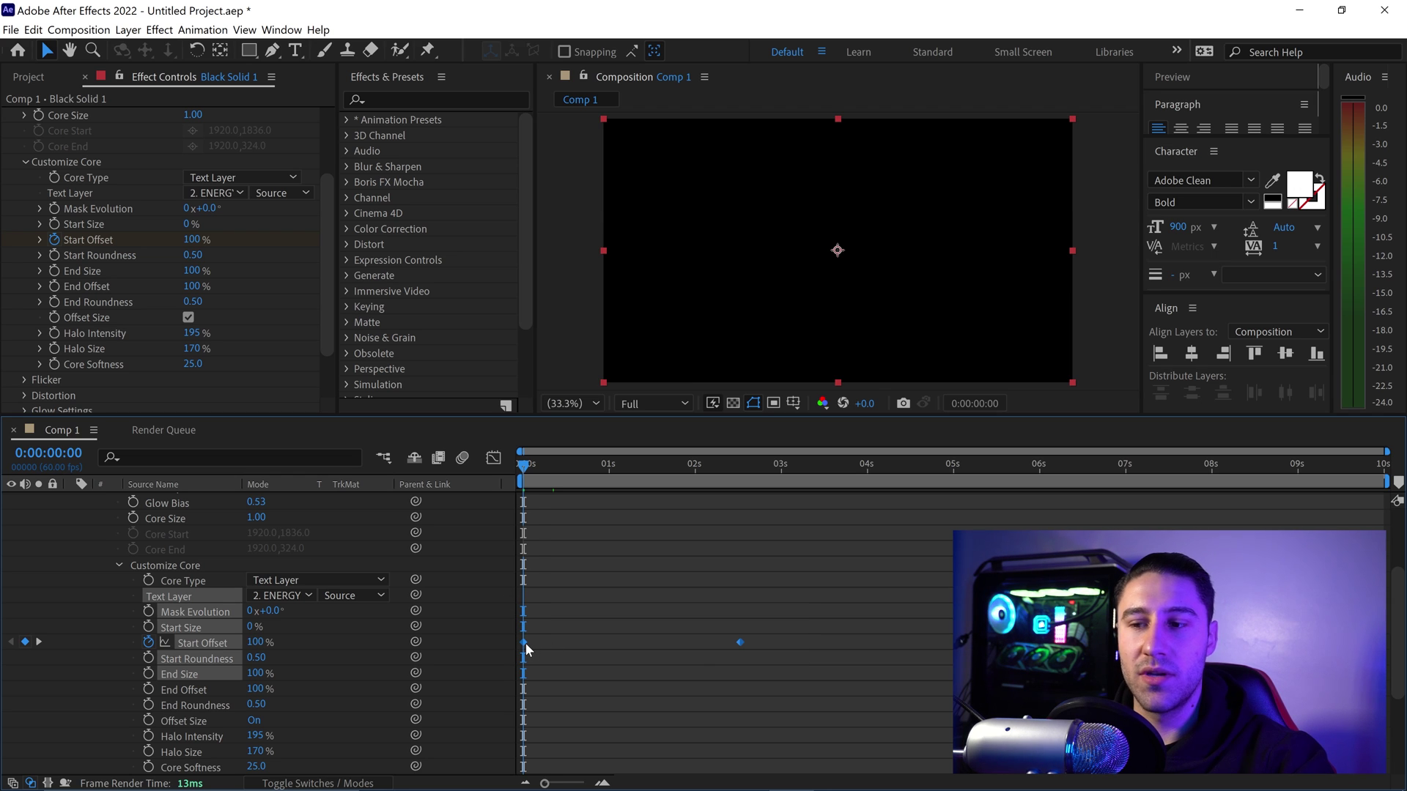
right_click(524, 643)
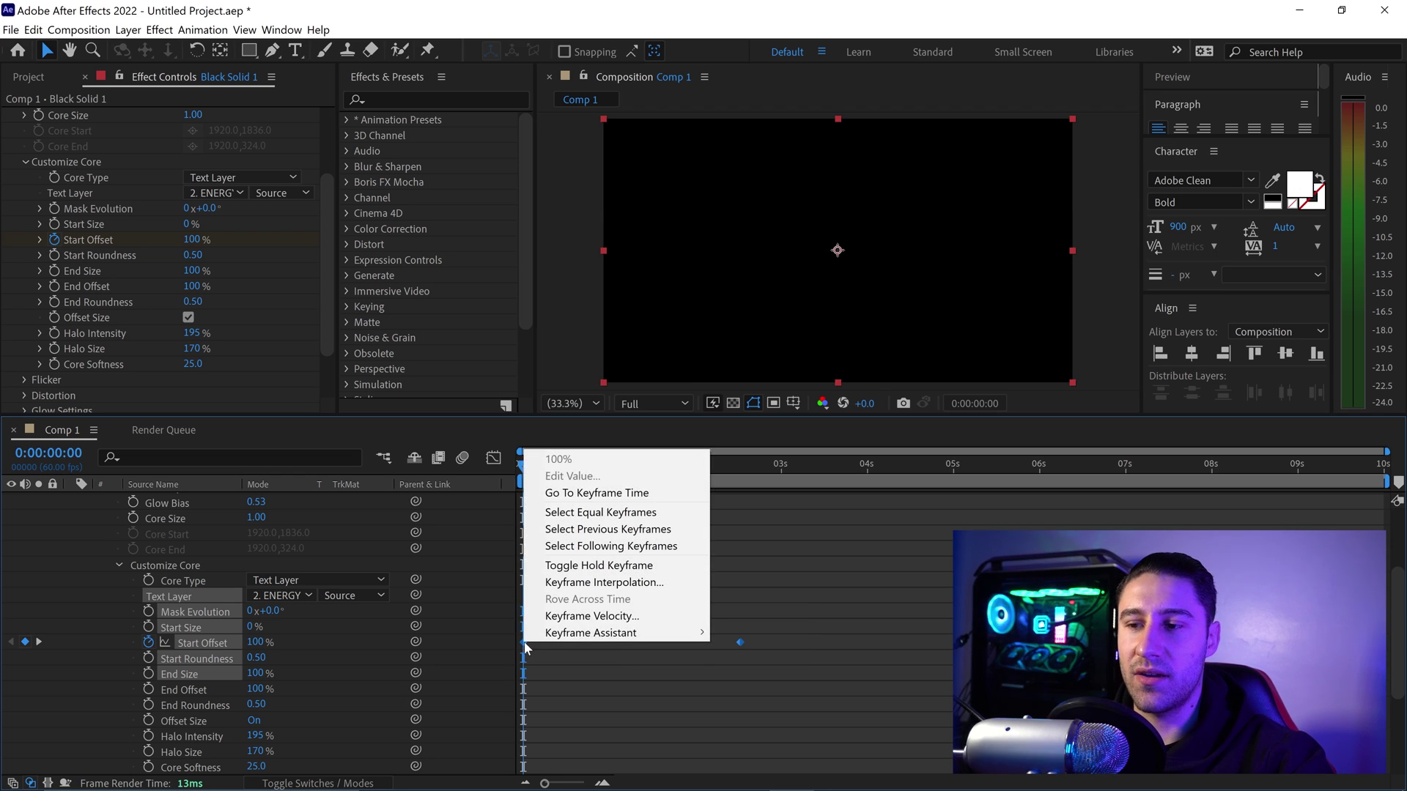
mouse_move(576, 642)
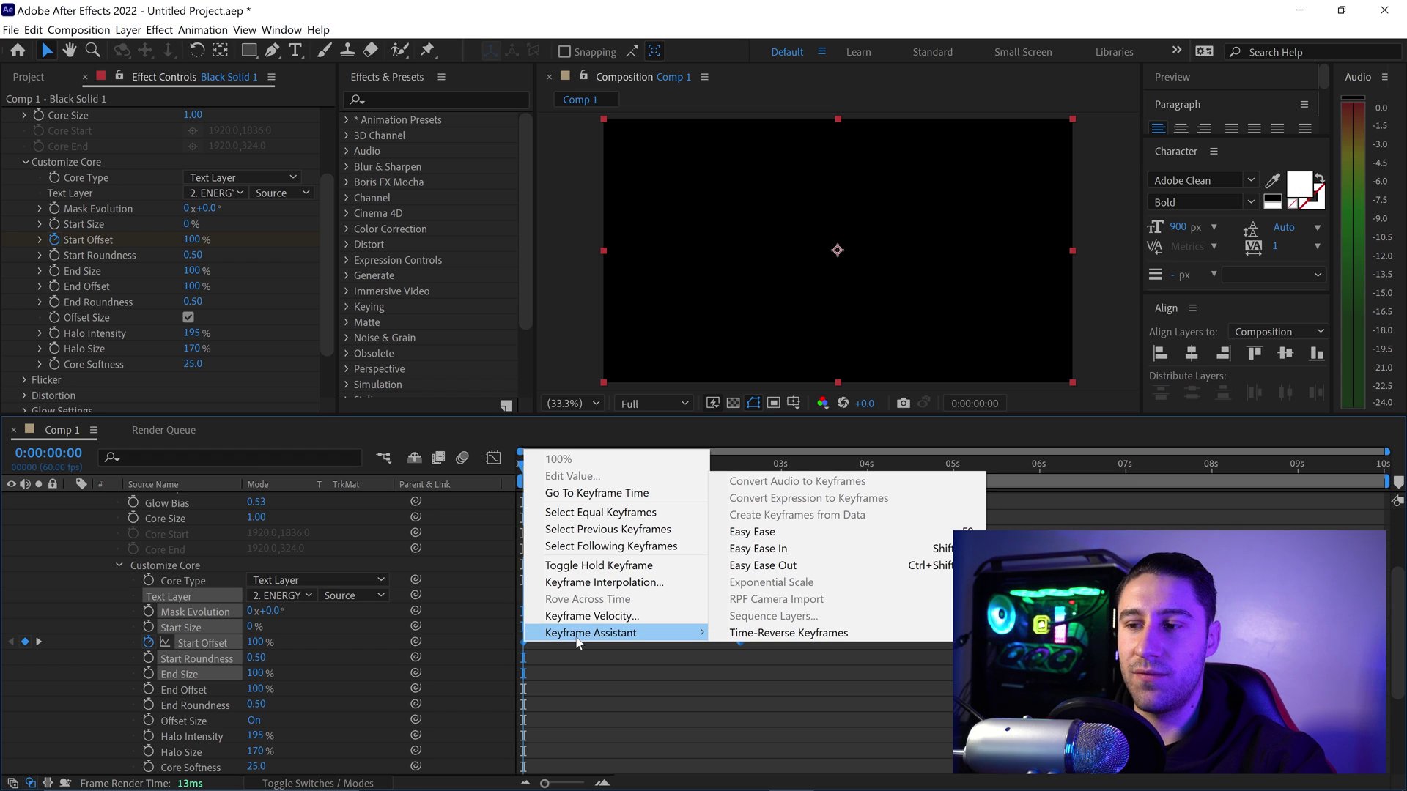
click(764, 538)
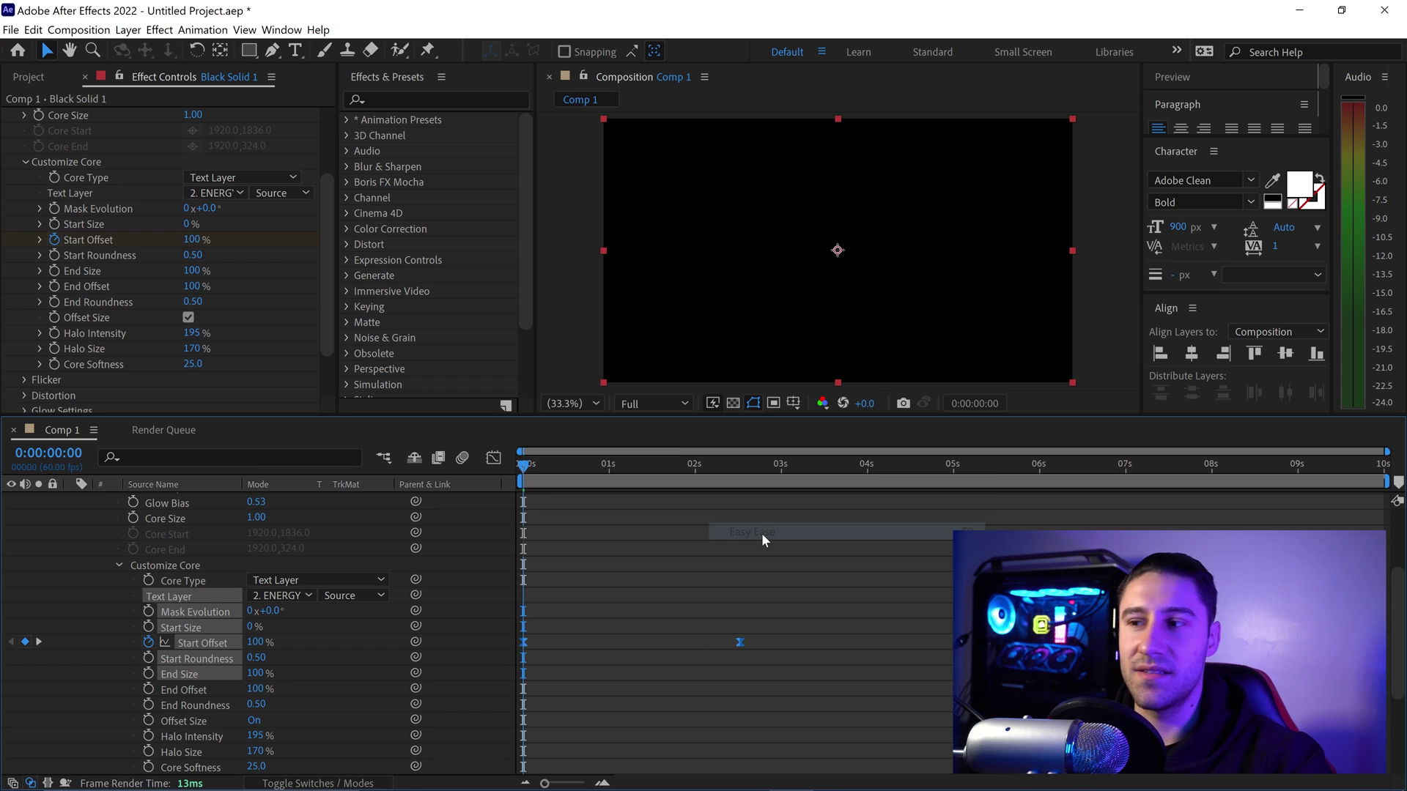
Scrub through the text reveal to review the eased Start Offset animation, stopping at 0:00:01:03
click(558, 505)
drag(525, 464, 657, 489)
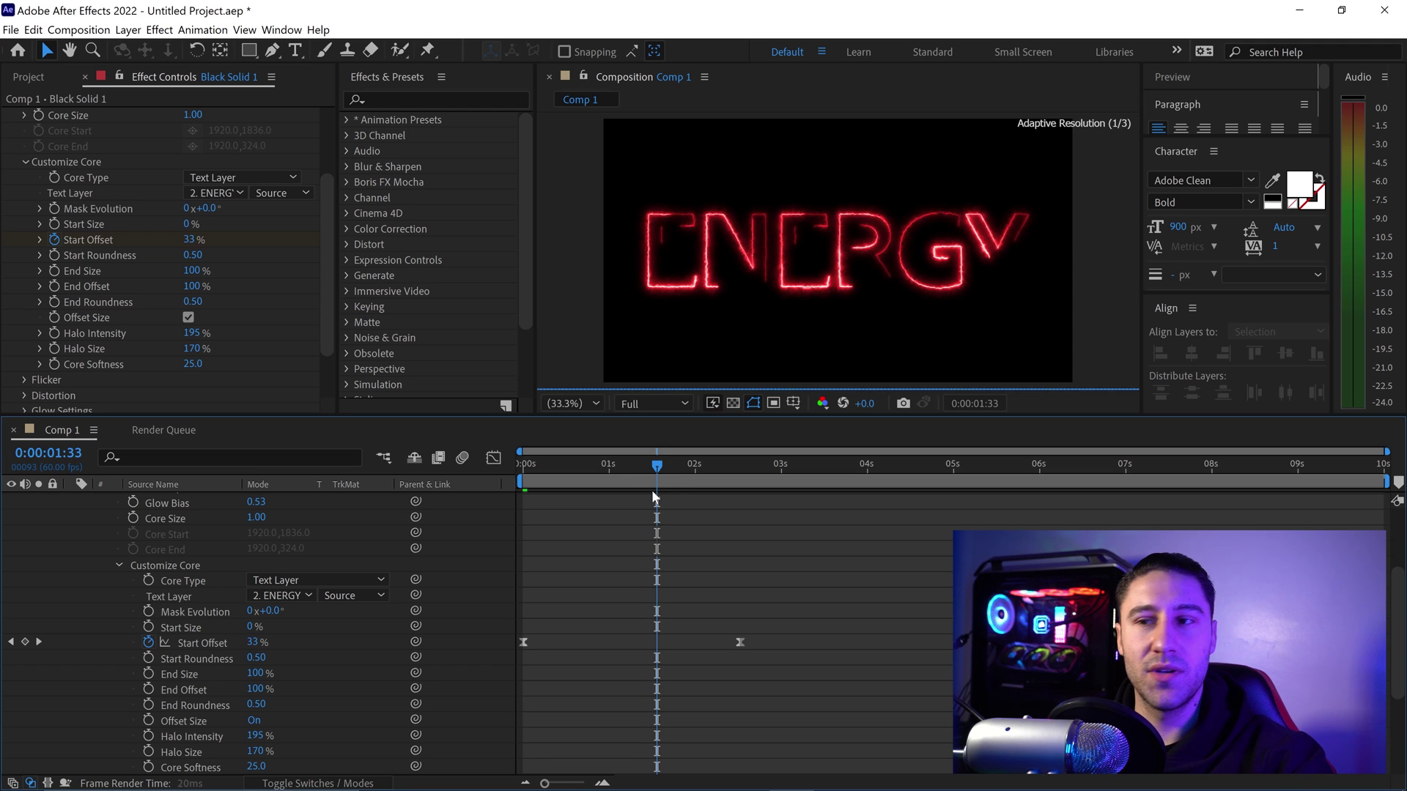
mouse_move(671, 472)
mouse_down()
mouse_move(519, 472)
mouse_move(526, 460)
mouse_move(612, 468)
mouse_up()
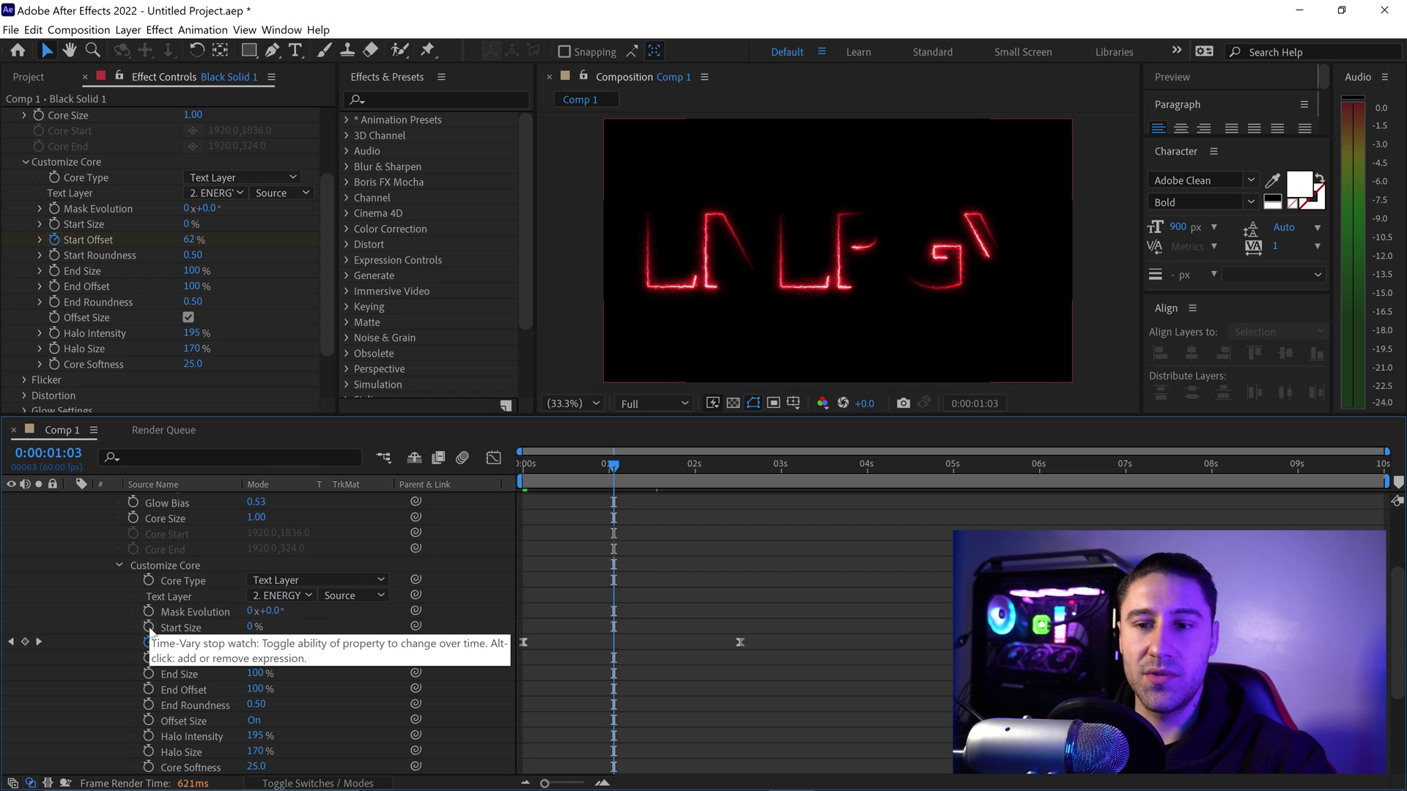
Set the current time to 0:00:00:51 and add a 0% Start Size keyframe to the black solid's Saber effect
drag(612, 464, 740, 463)
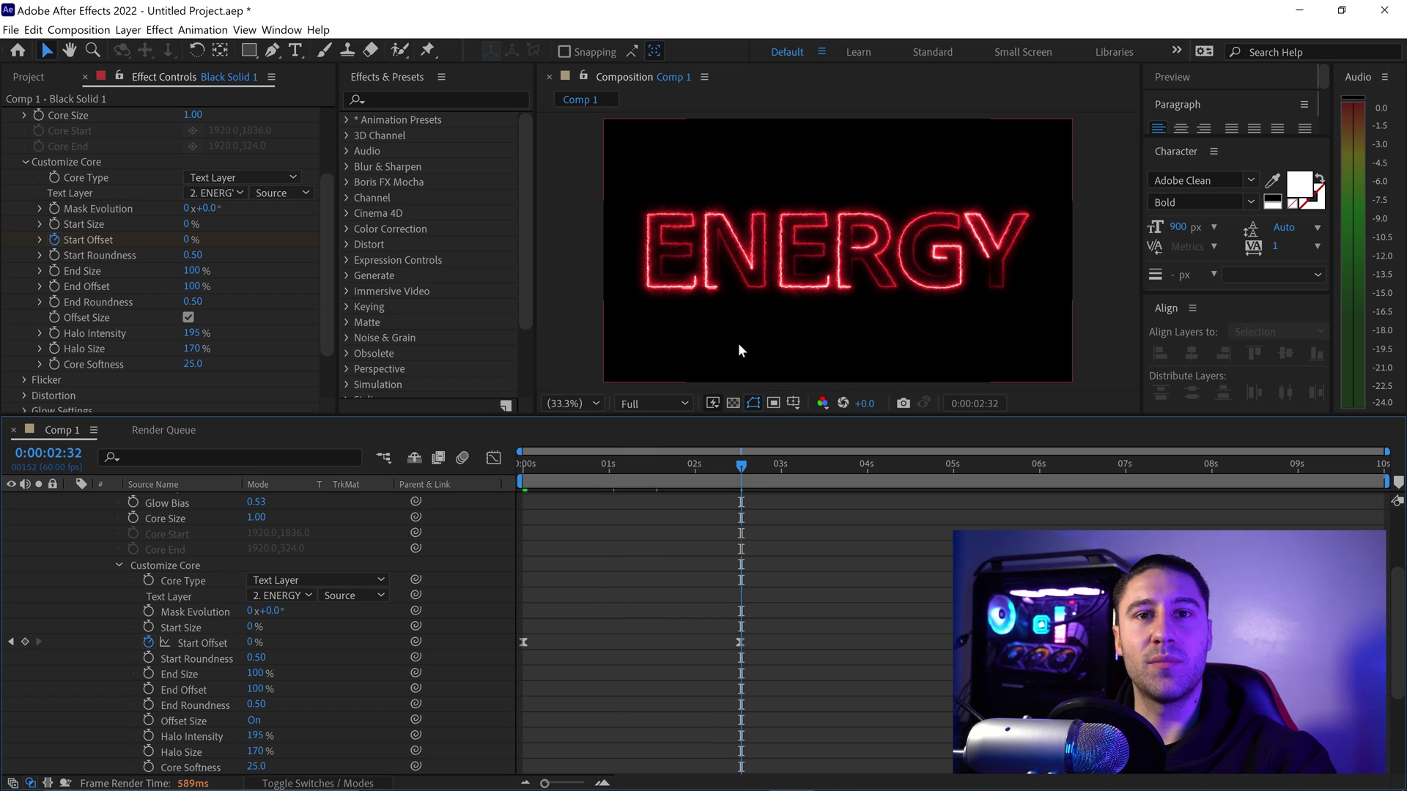
click(596, 472)
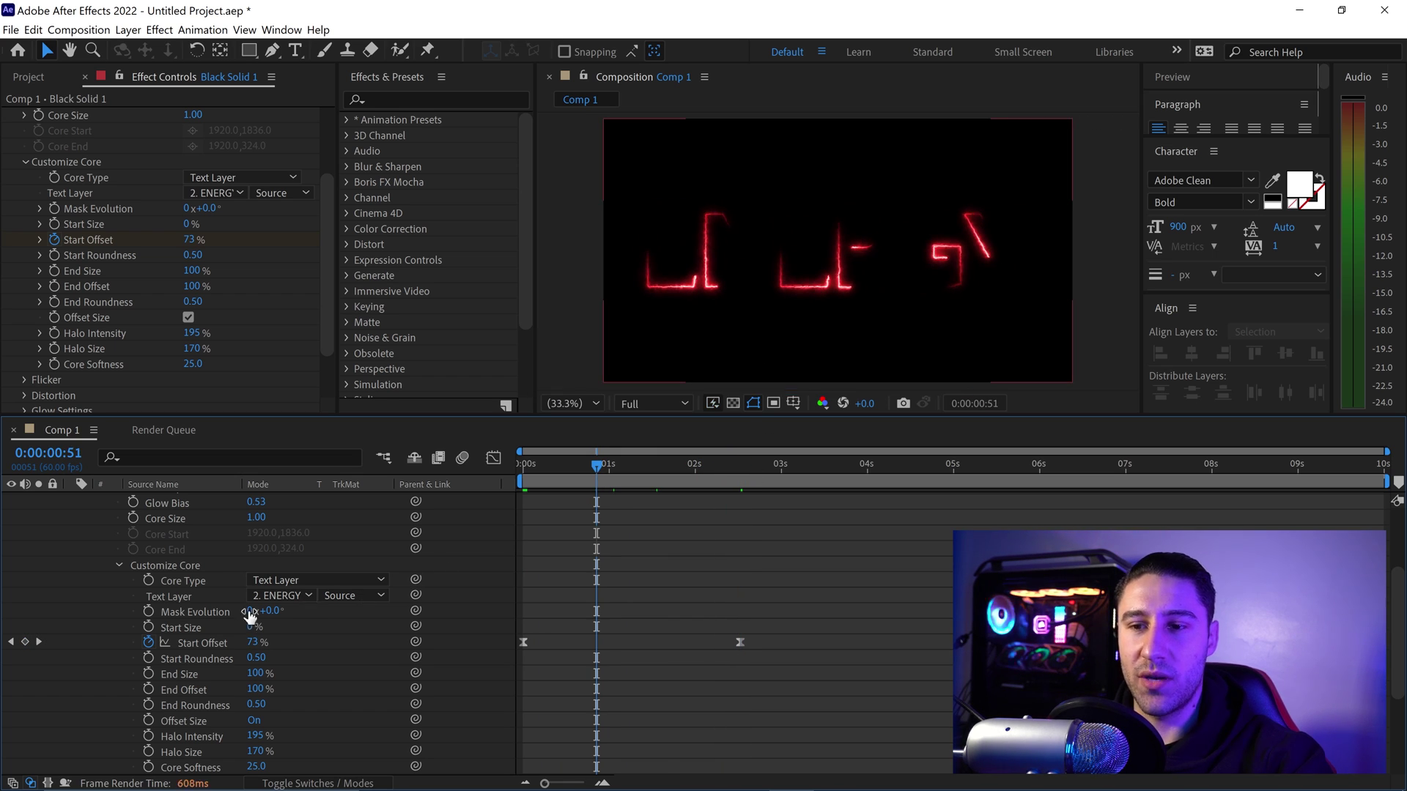
click(148, 627)
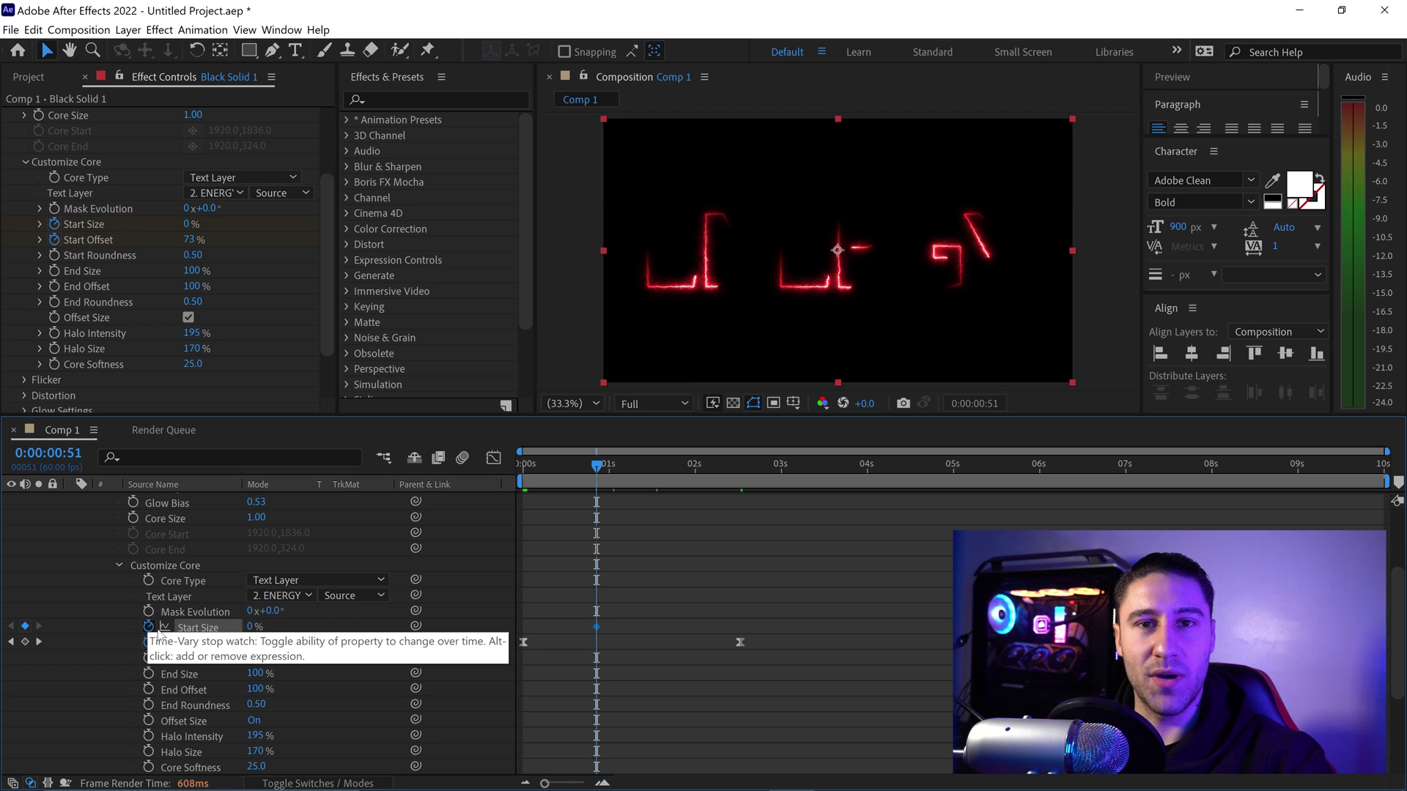
Add a 100% Start Size keyframe at 0:00:02:20
drag(605, 465, 723, 473)
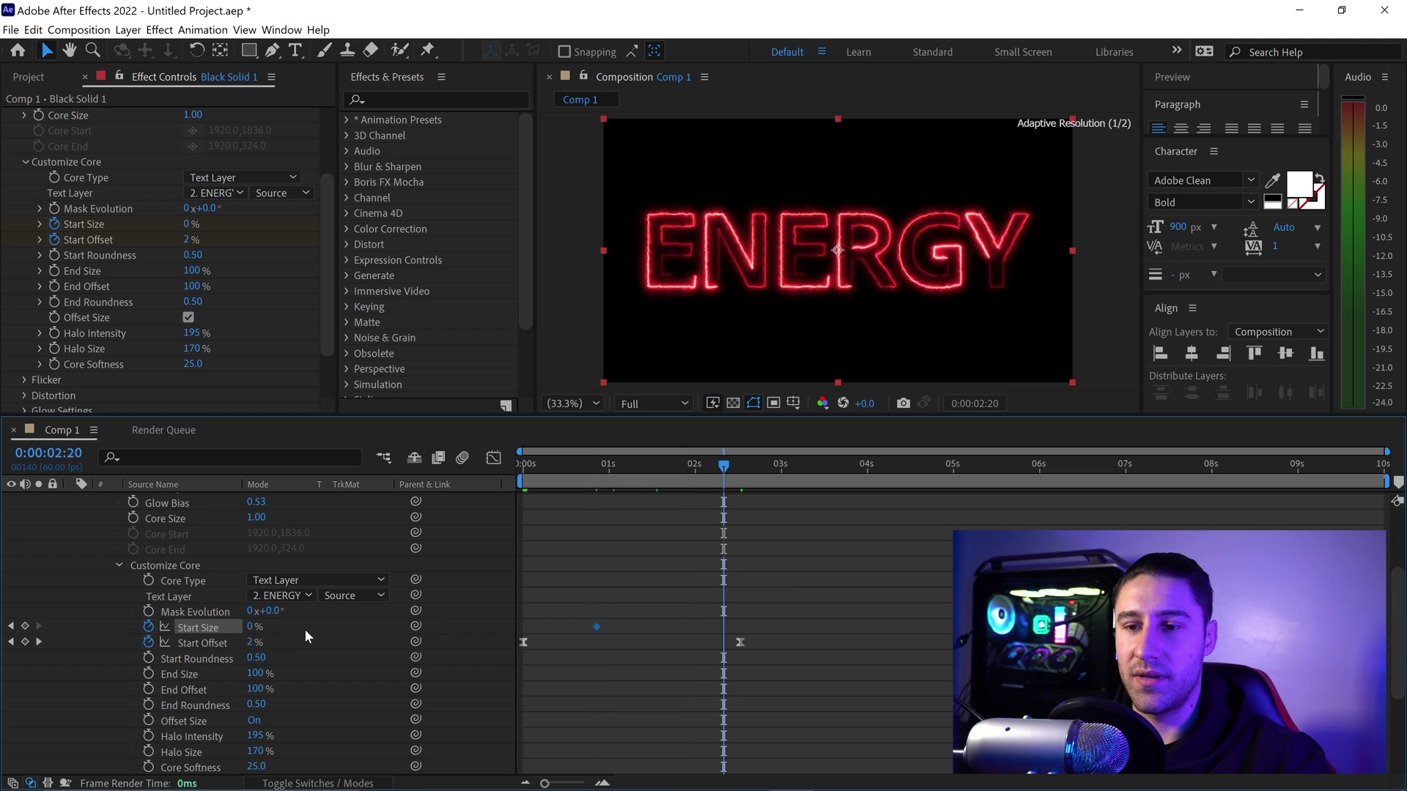
click(252, 626)
text(1)
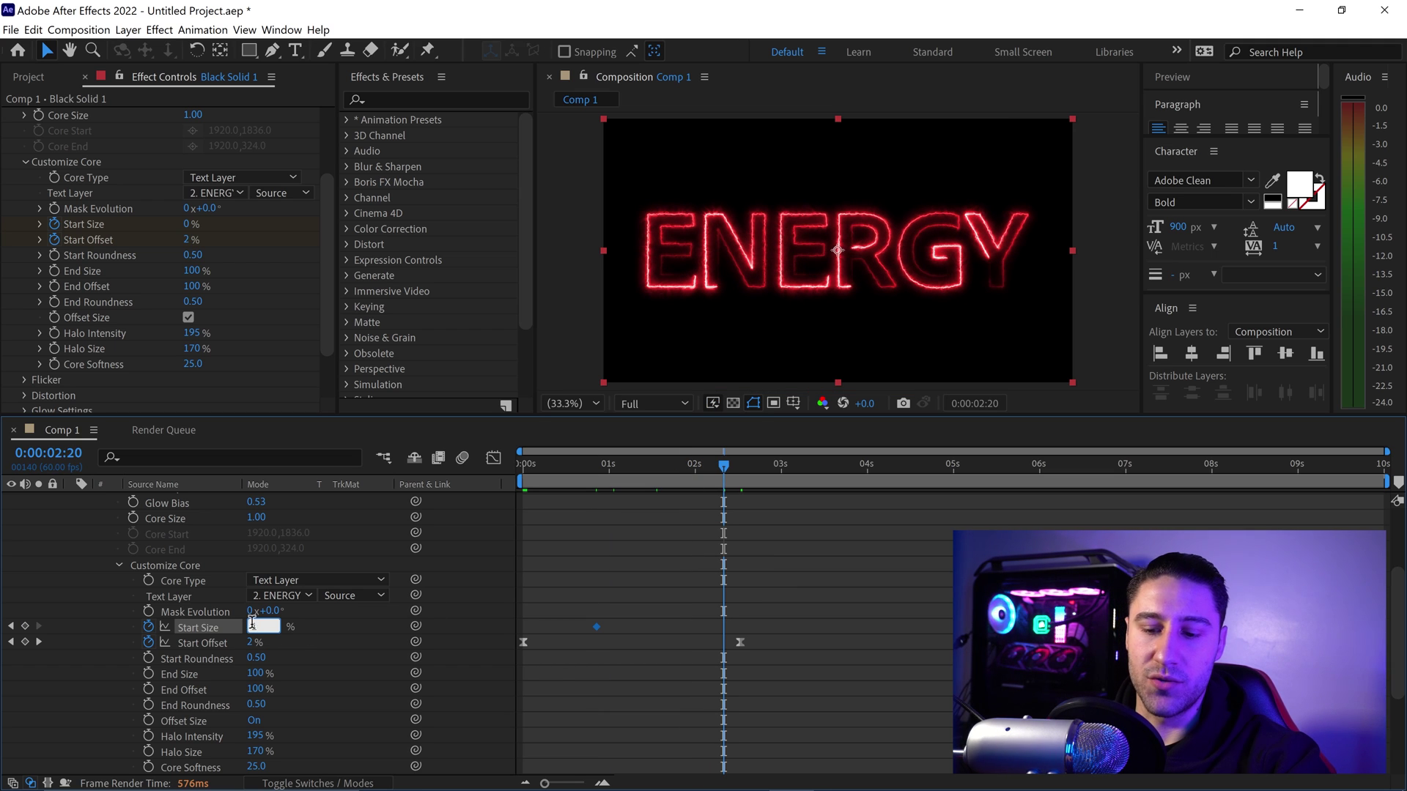
text(00)
key(Return)
Apply Easy Ease to both Start Size keyframes
key(shift+Page_Up)
drag(750, 590, 585, 626)
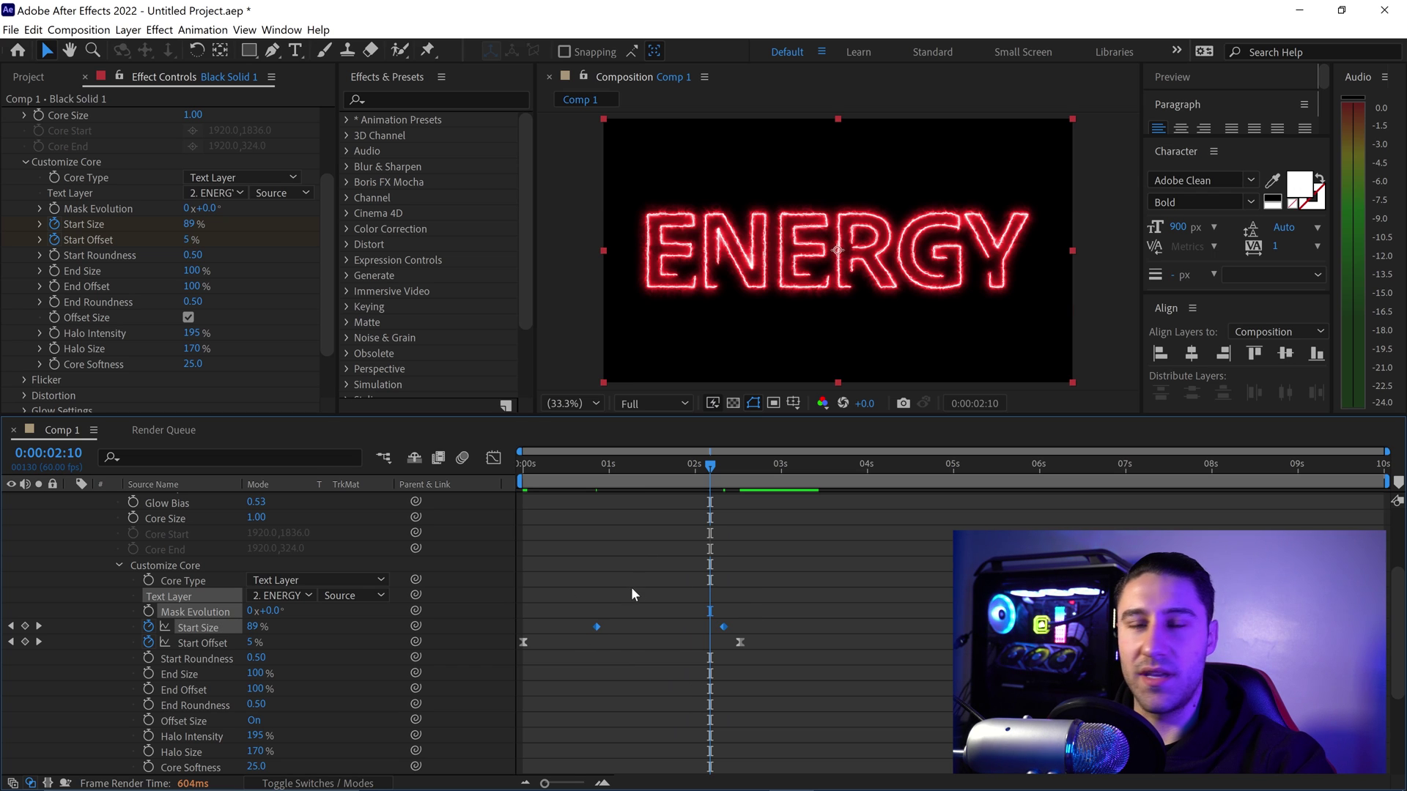
right_click(600, 628)
mouse_move(655, 622)
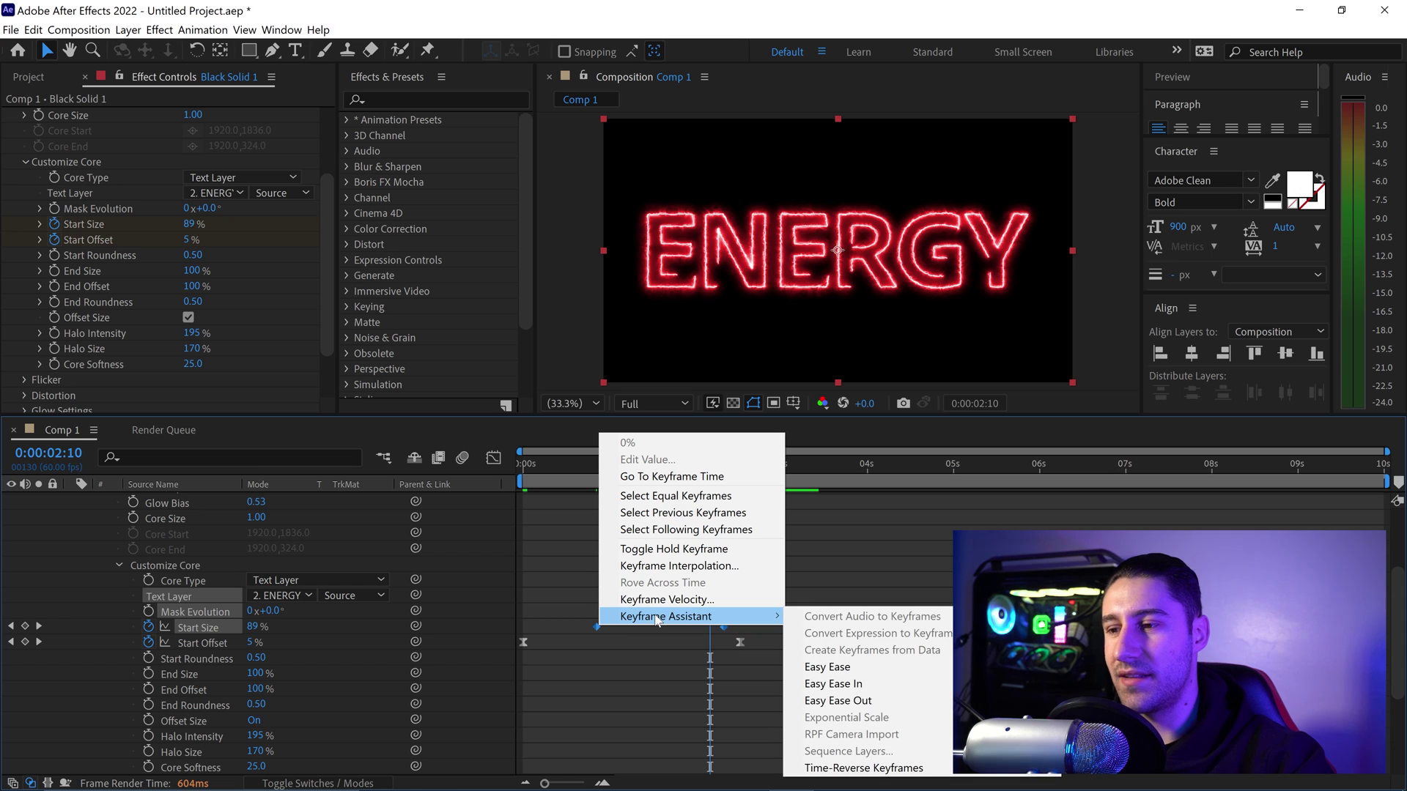
click(834, 667)
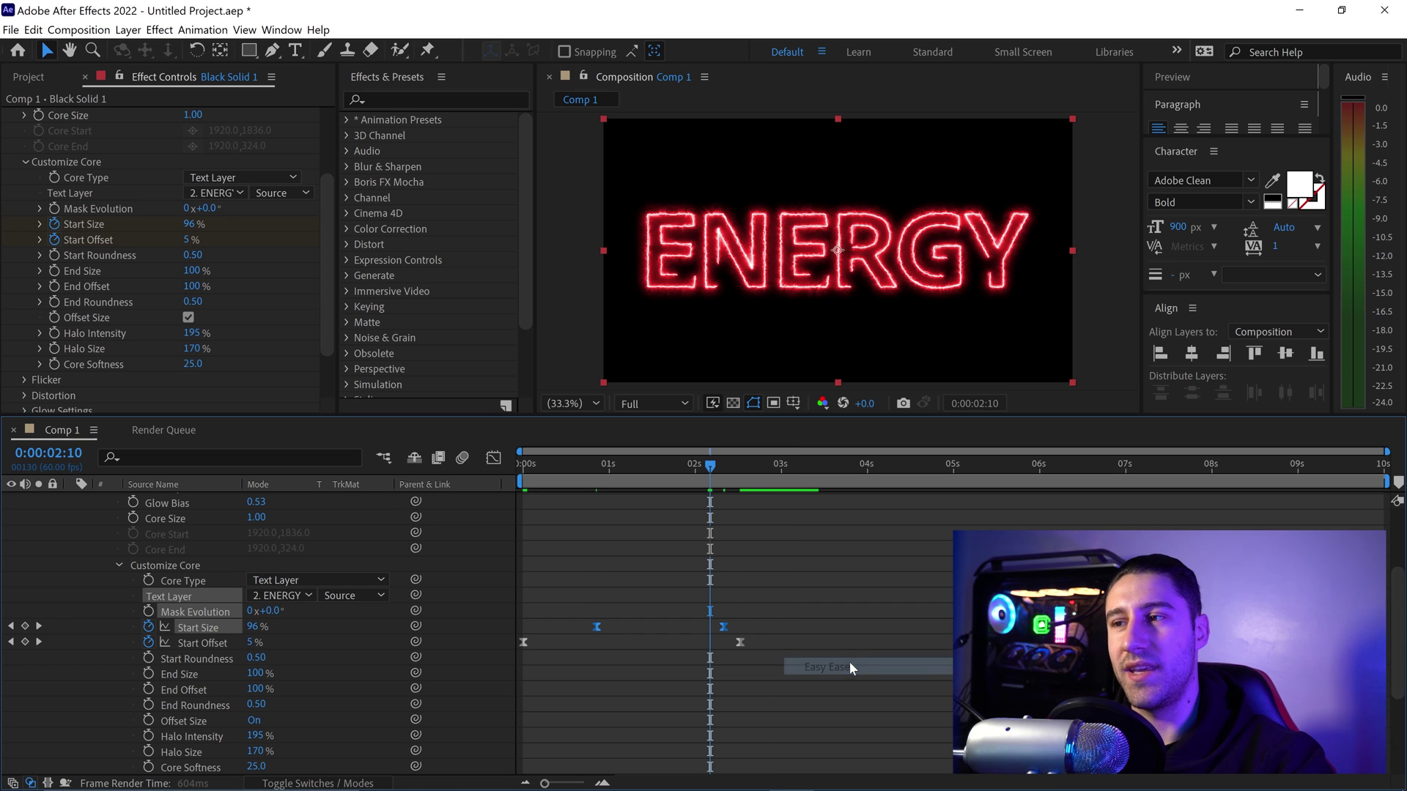
click(790, 585)
Move the current time past the last Start Offset keyframe and collapse the black solid's properties in the timeline
mouse_move(707, 465)
mouse_down()
mouse_move(523, 460)
mouse_move(749, 468)
mouse_up()
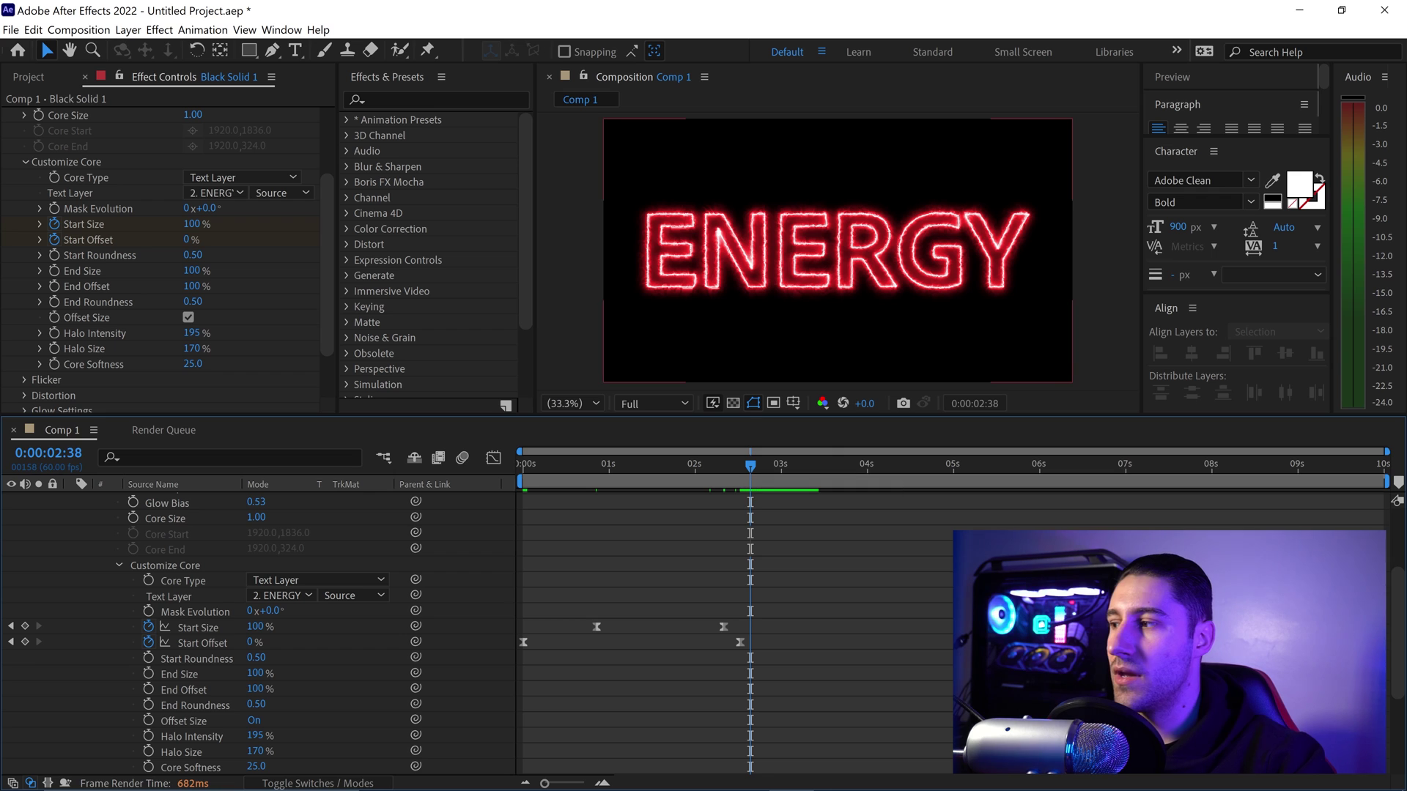
scroll(1401, 610, up, 5)
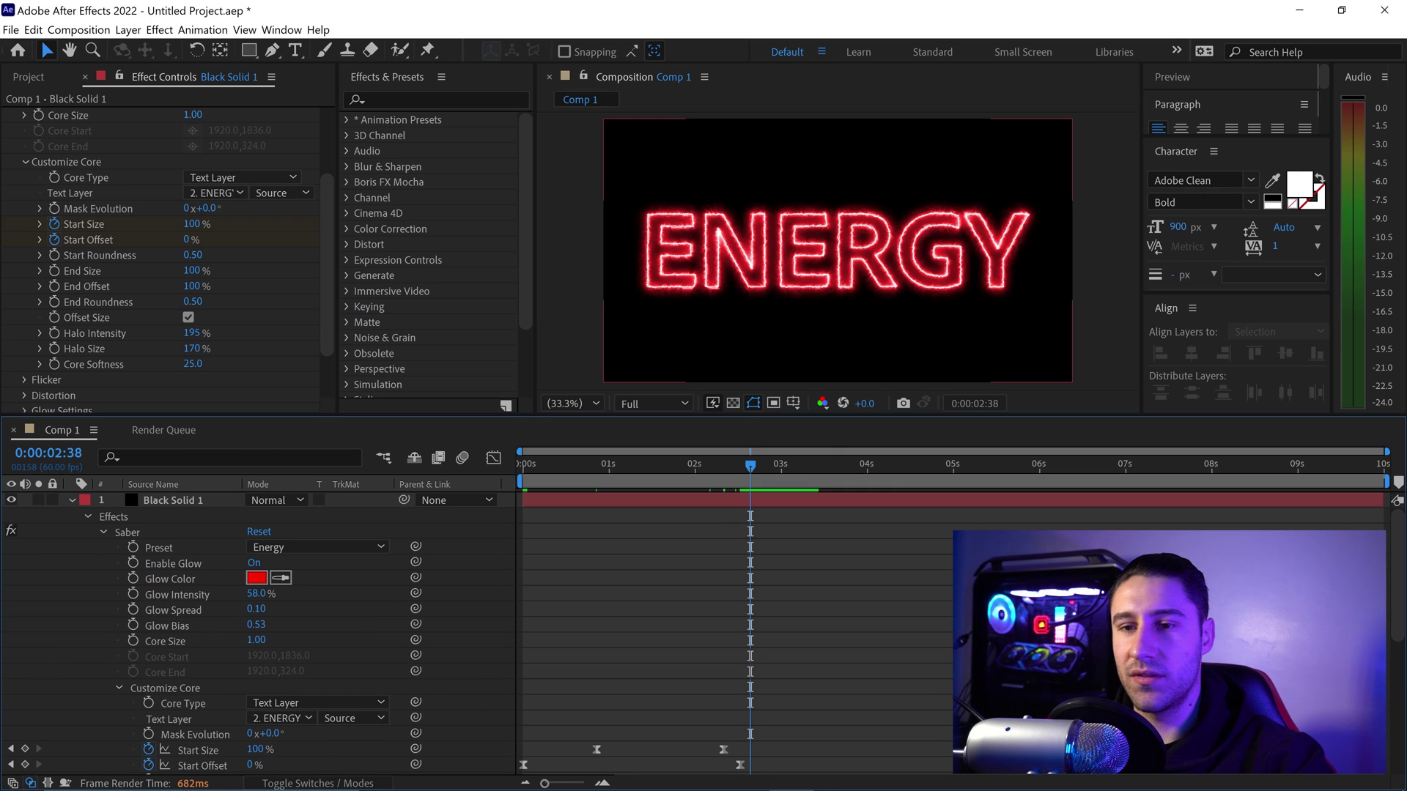
click(72, 500)
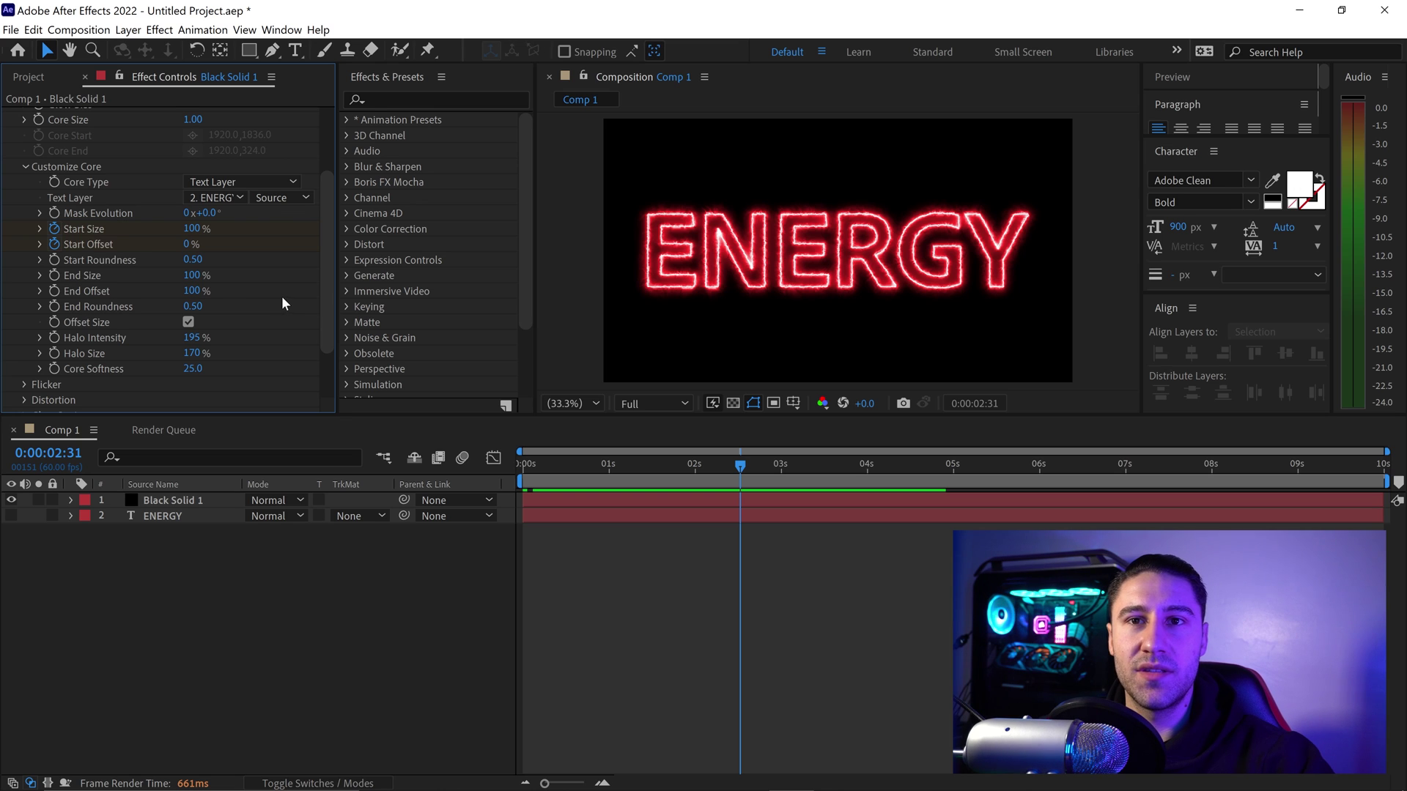
Set Saber's End Size to 31%
click(192, 276)
text(3)
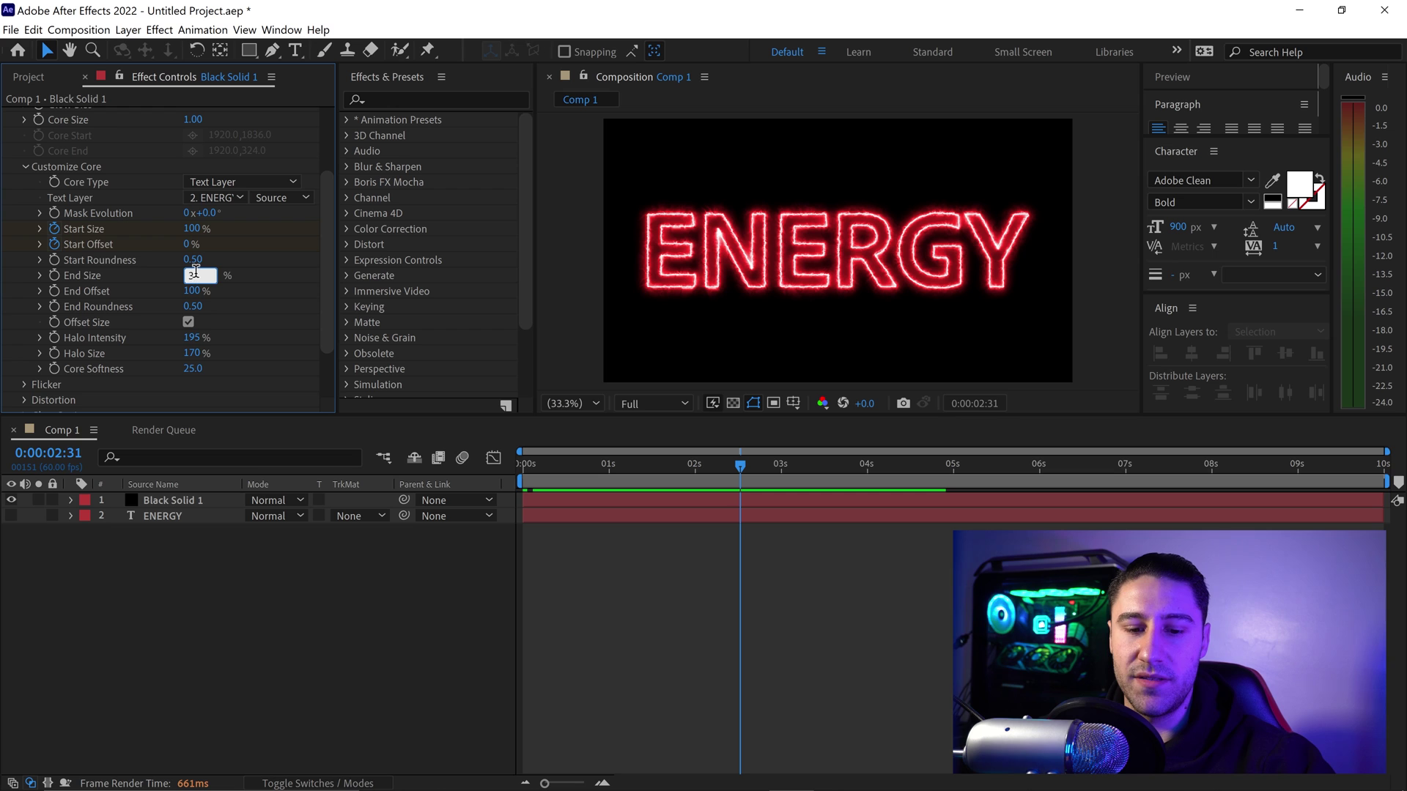
key(Return)
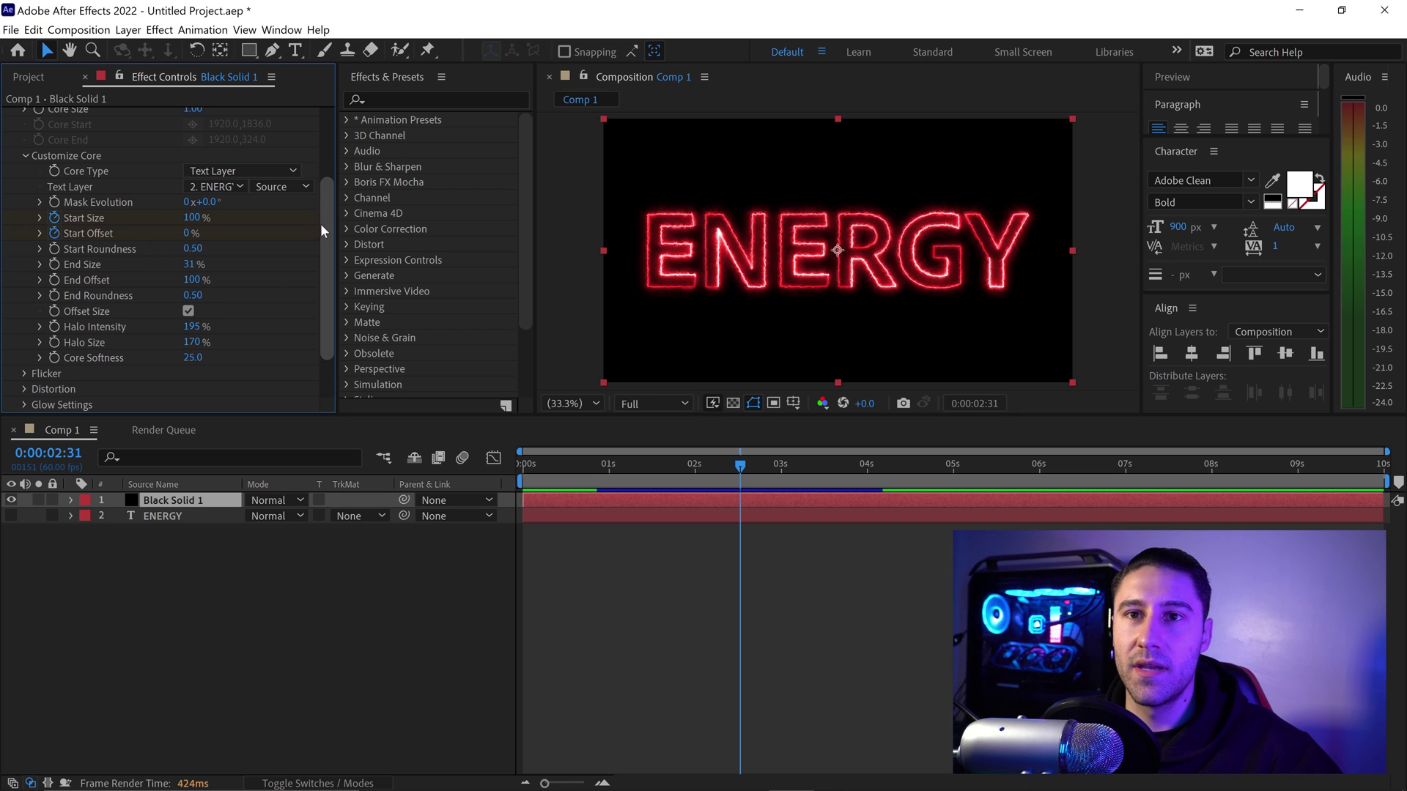
In Saber's Glow Settings, set Glow Intensity Multiplier to 100 and Glow Size Multiplier to 4
scroll(316, 224, down, 1)
scroll(331, 227, down, 2)
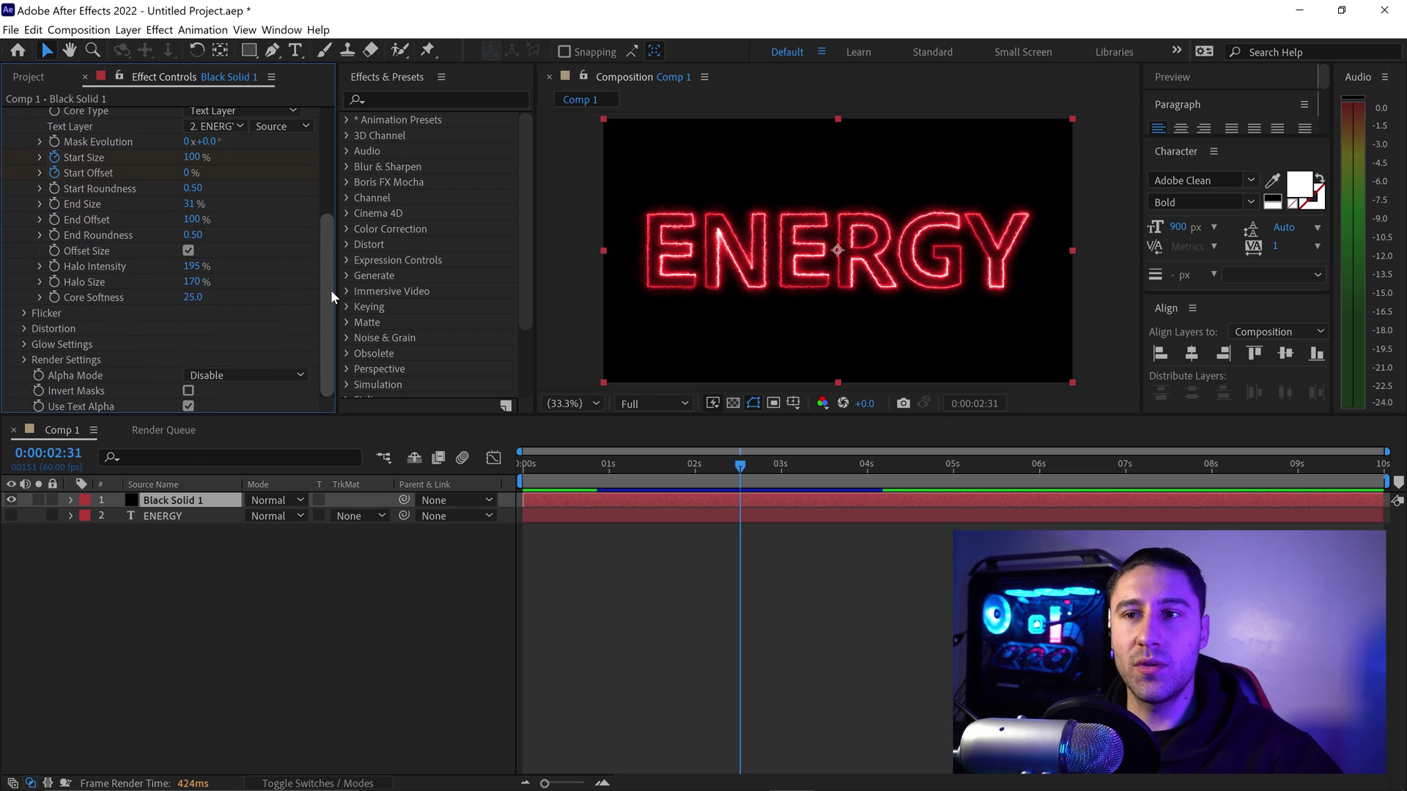
click(24, 342)
scroll(328, 256, down, 5)
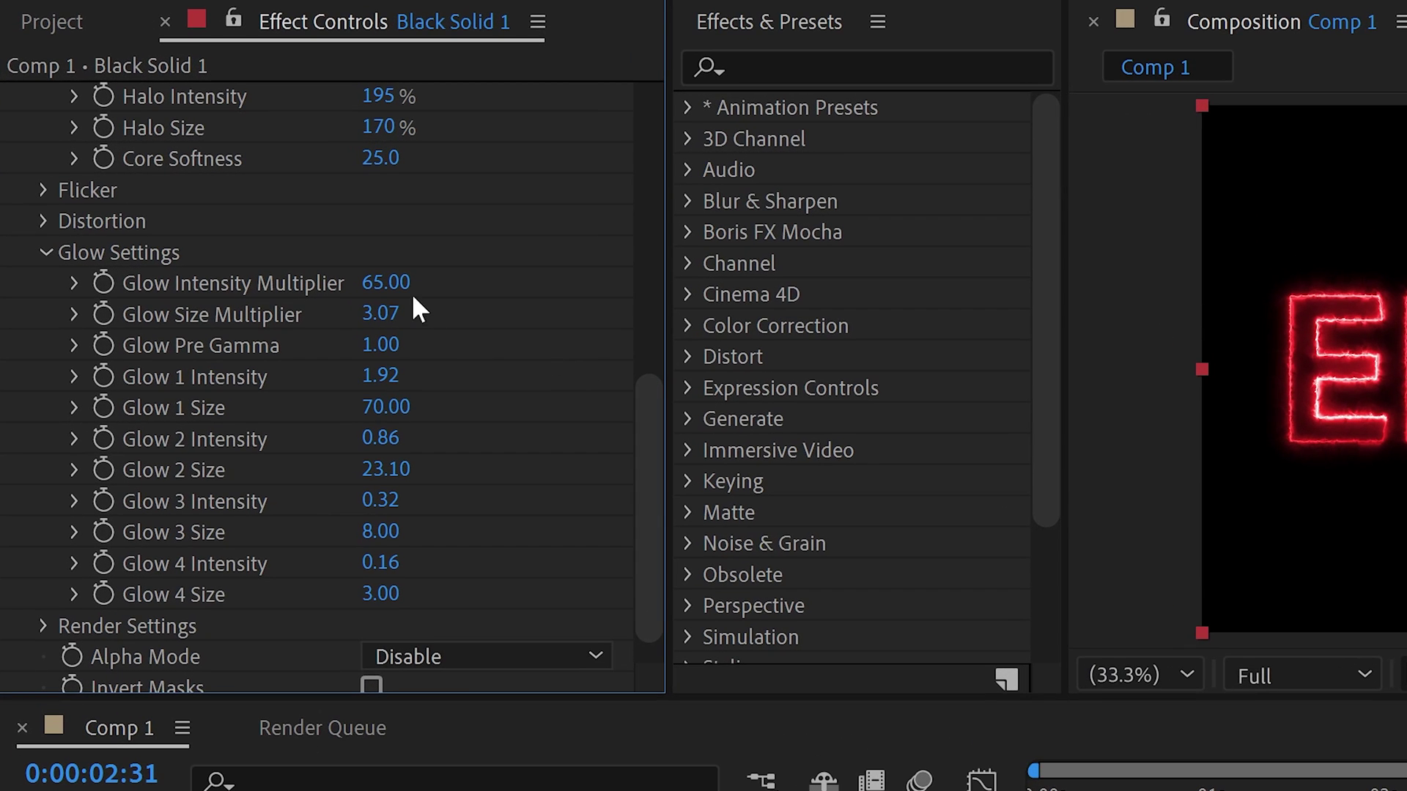
click(386, 283)
text(100)
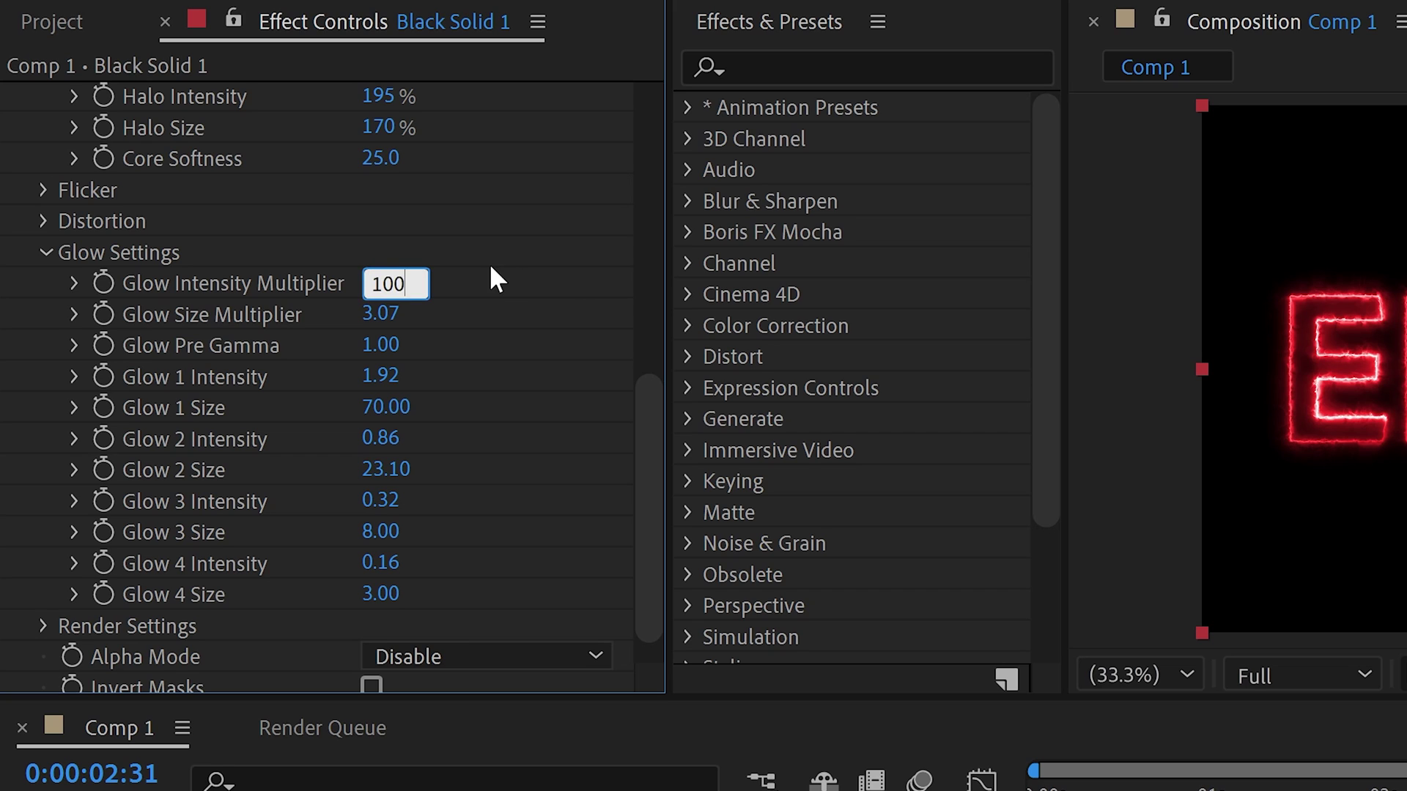
key(Return)
click(387, 323)
text(4)
key(Return)
click(381, 346)
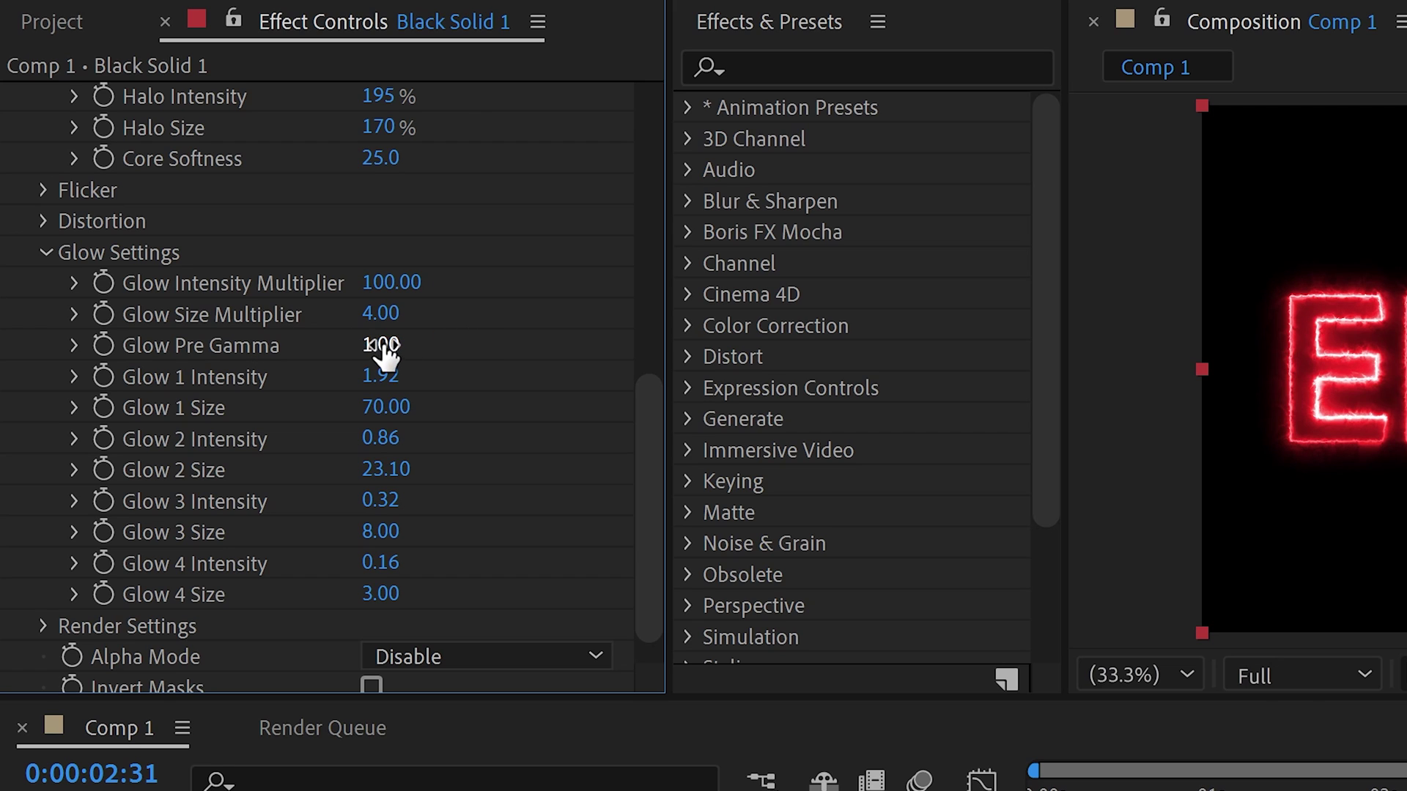
Set Glow 1 Intensity to 2.4 and Glow 1 Size to 400
click(381, 375)
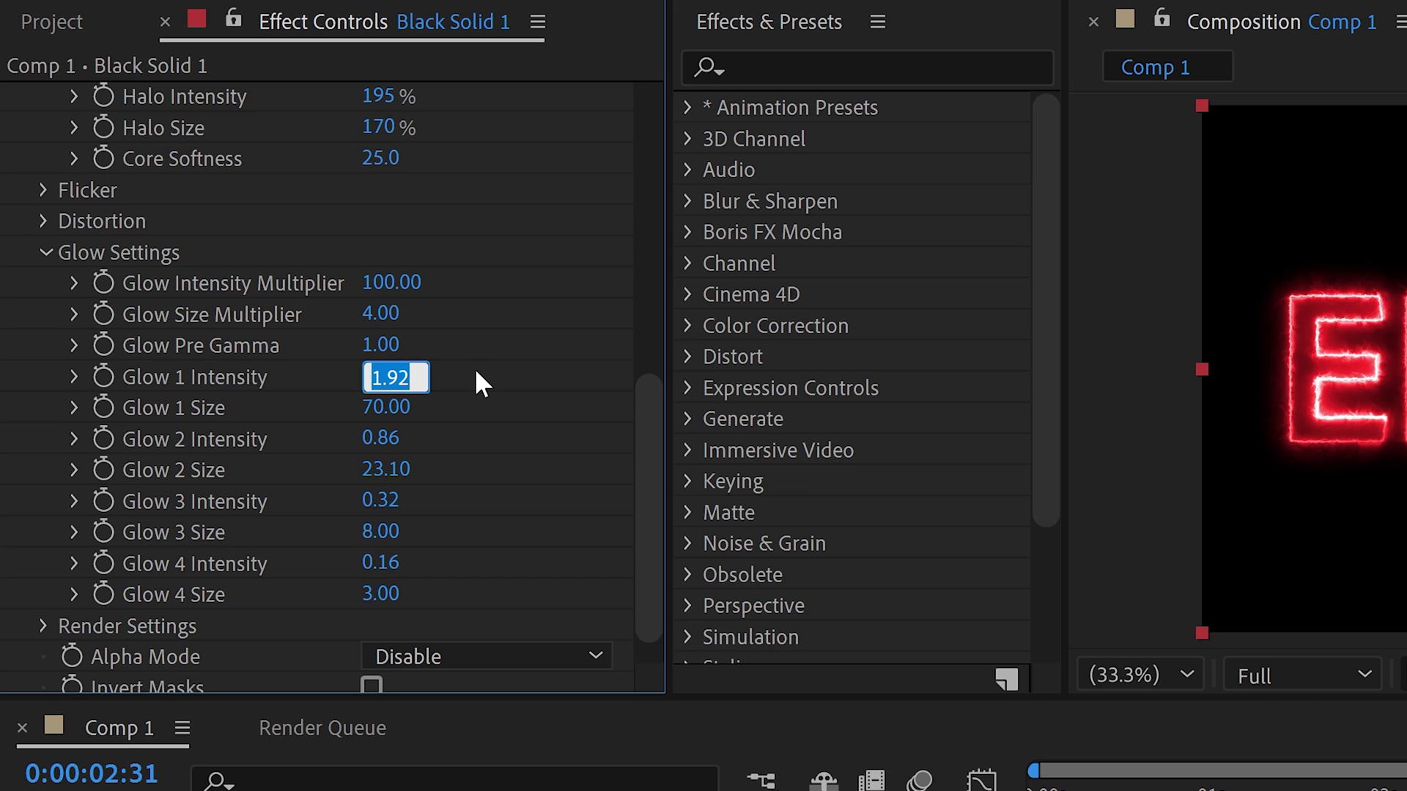
text(2)
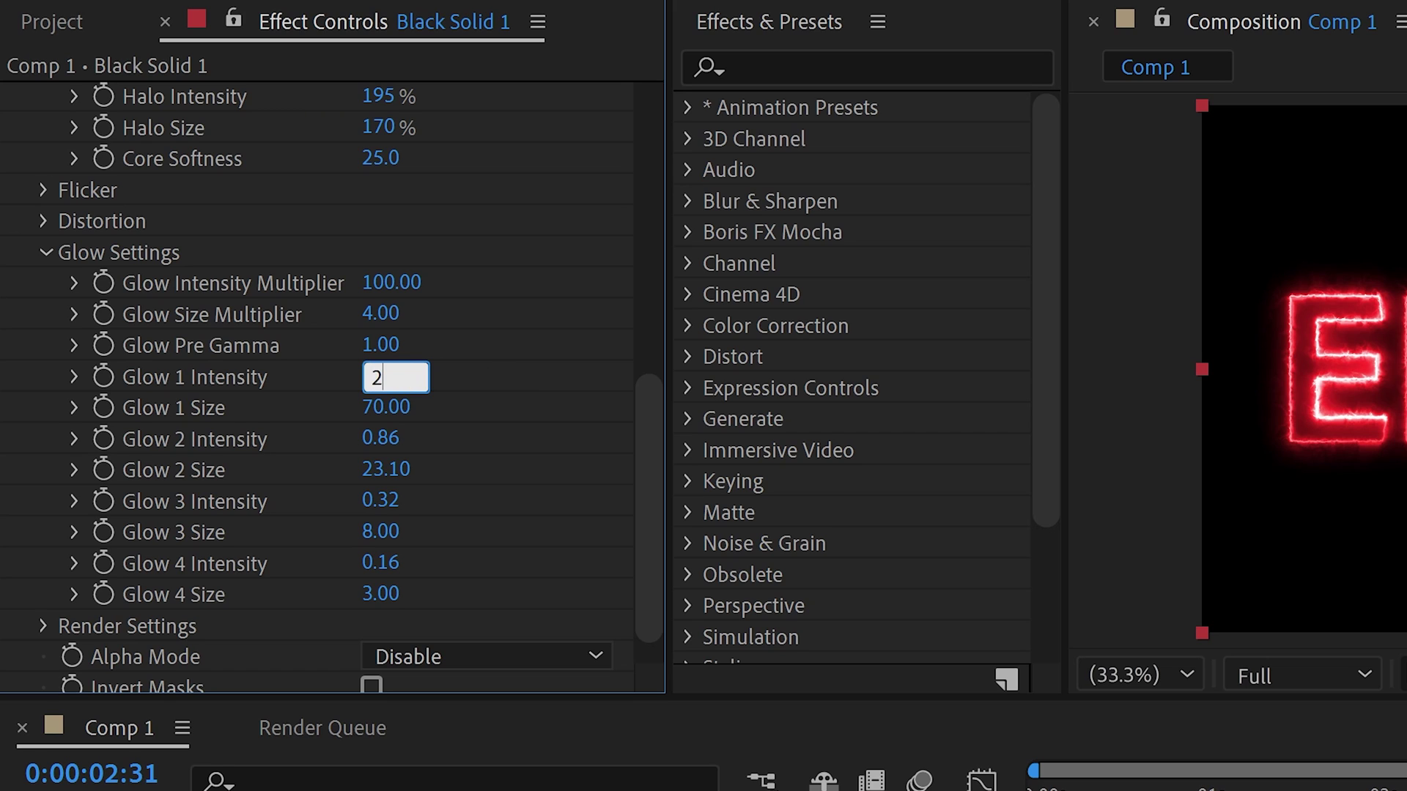
text(.4)
key(Return)
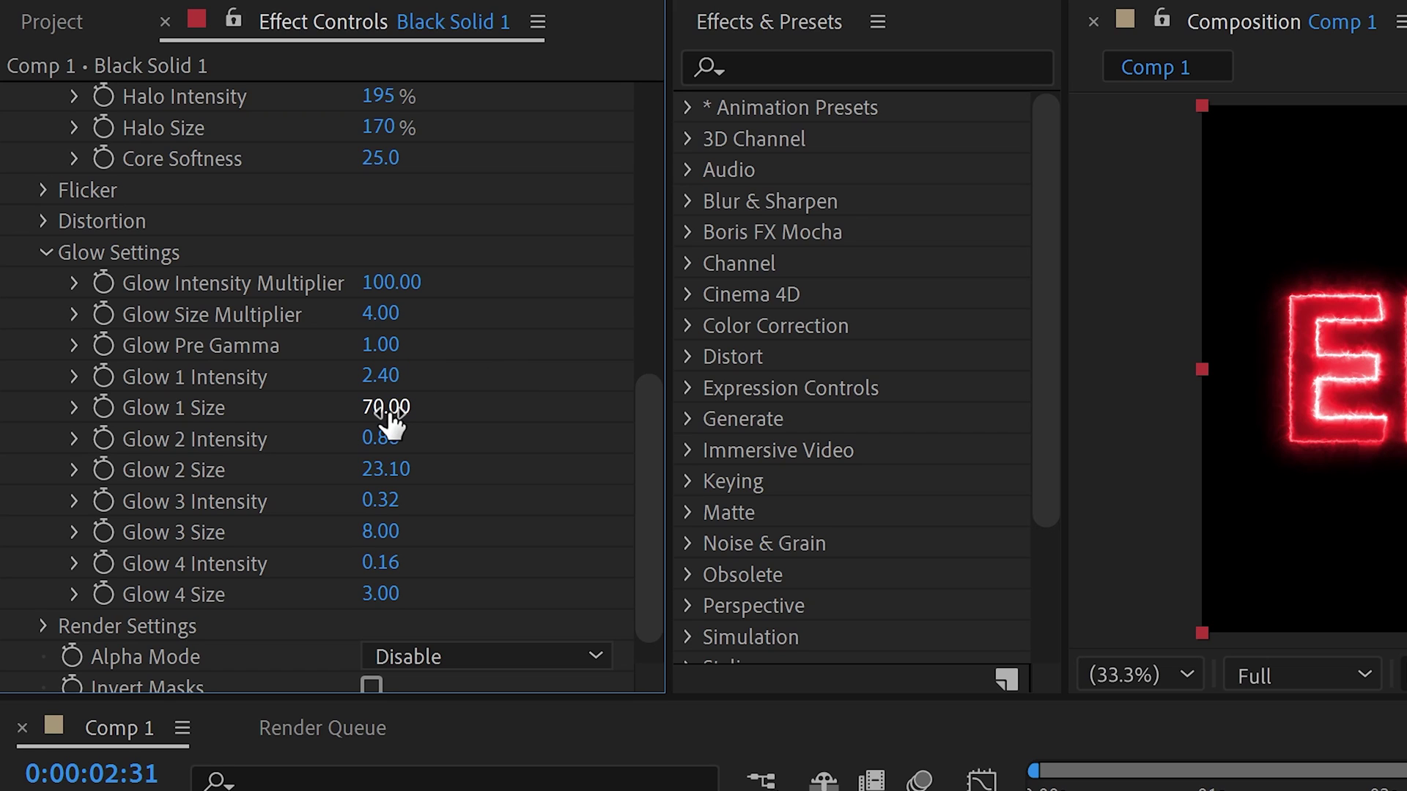
click(386, 409)
text(400)
key(Return)
click(380, 440)
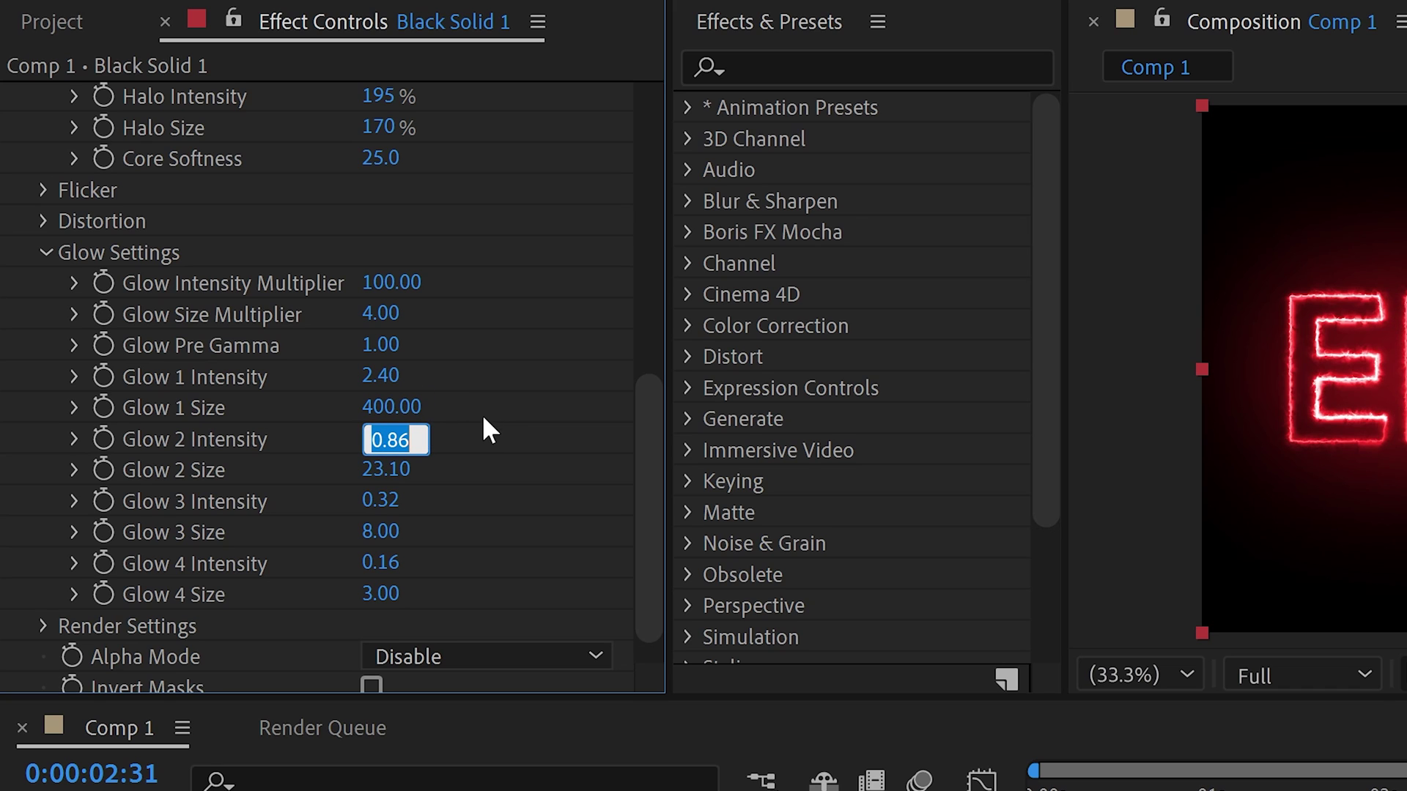
text(9)
key(BackSpace)
text(0.)
key(Return)
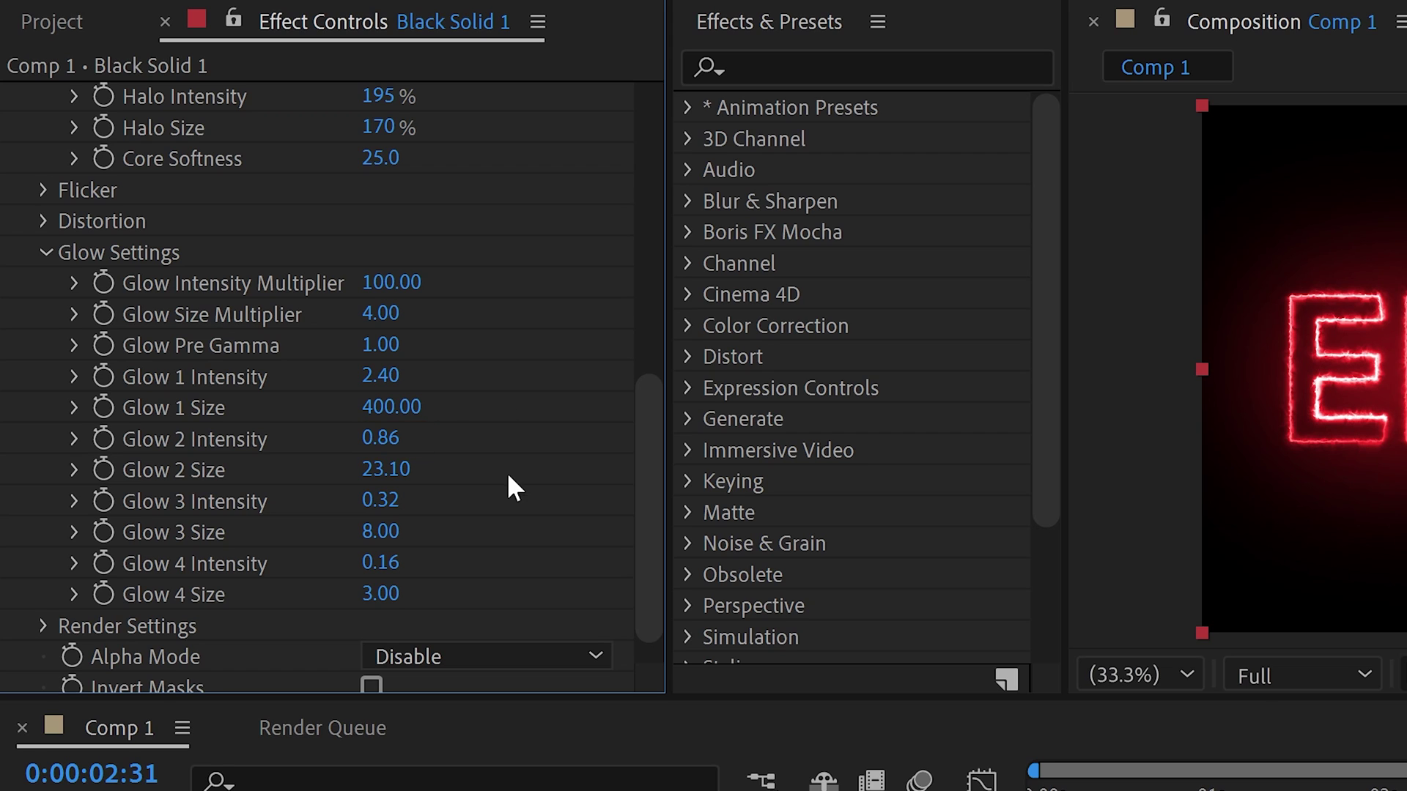
Set Glow 2 Size to 26 and Glow 3 Intensity to 0.40
drag(402, 478, 400, 477)
text(26)
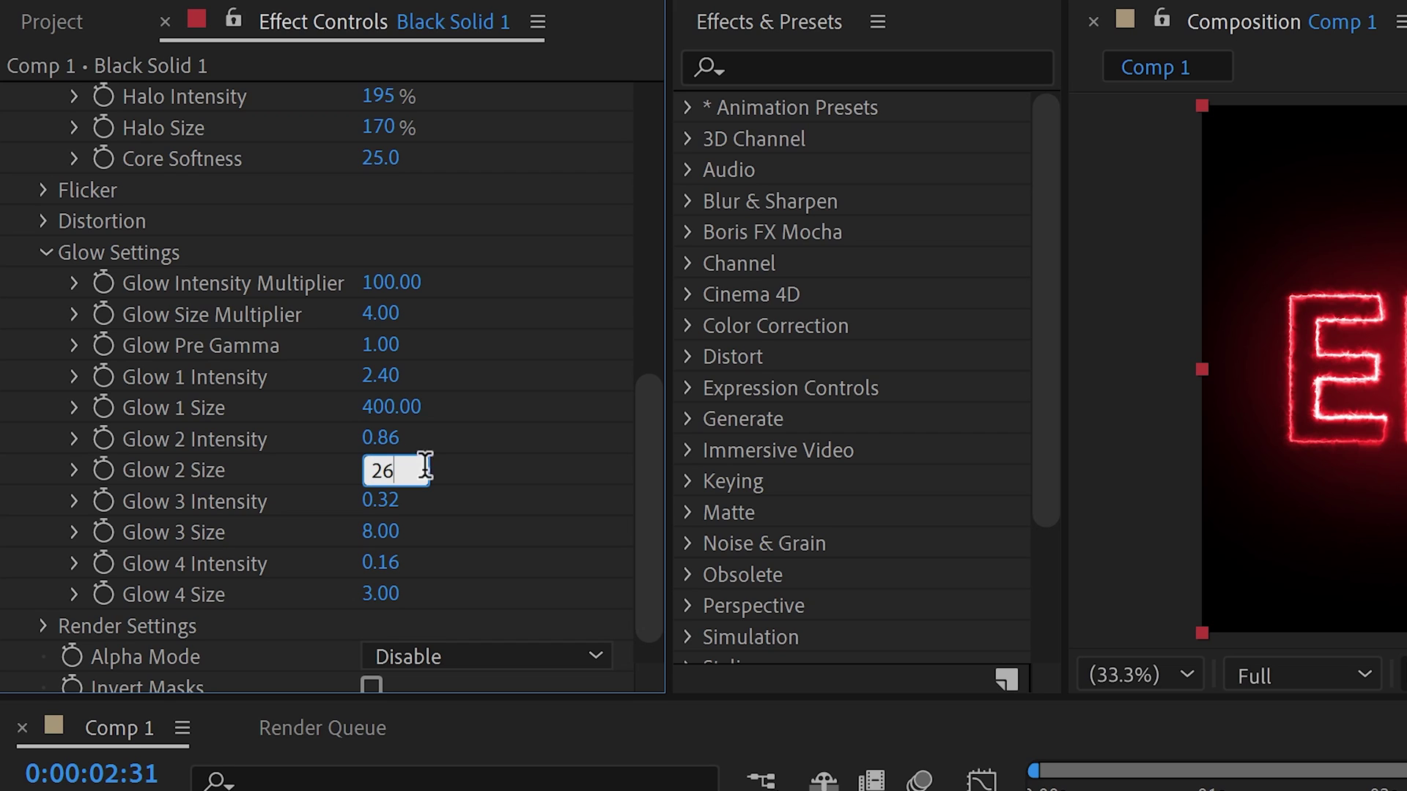
key(Return)
click(396, 504)
text(0.4)
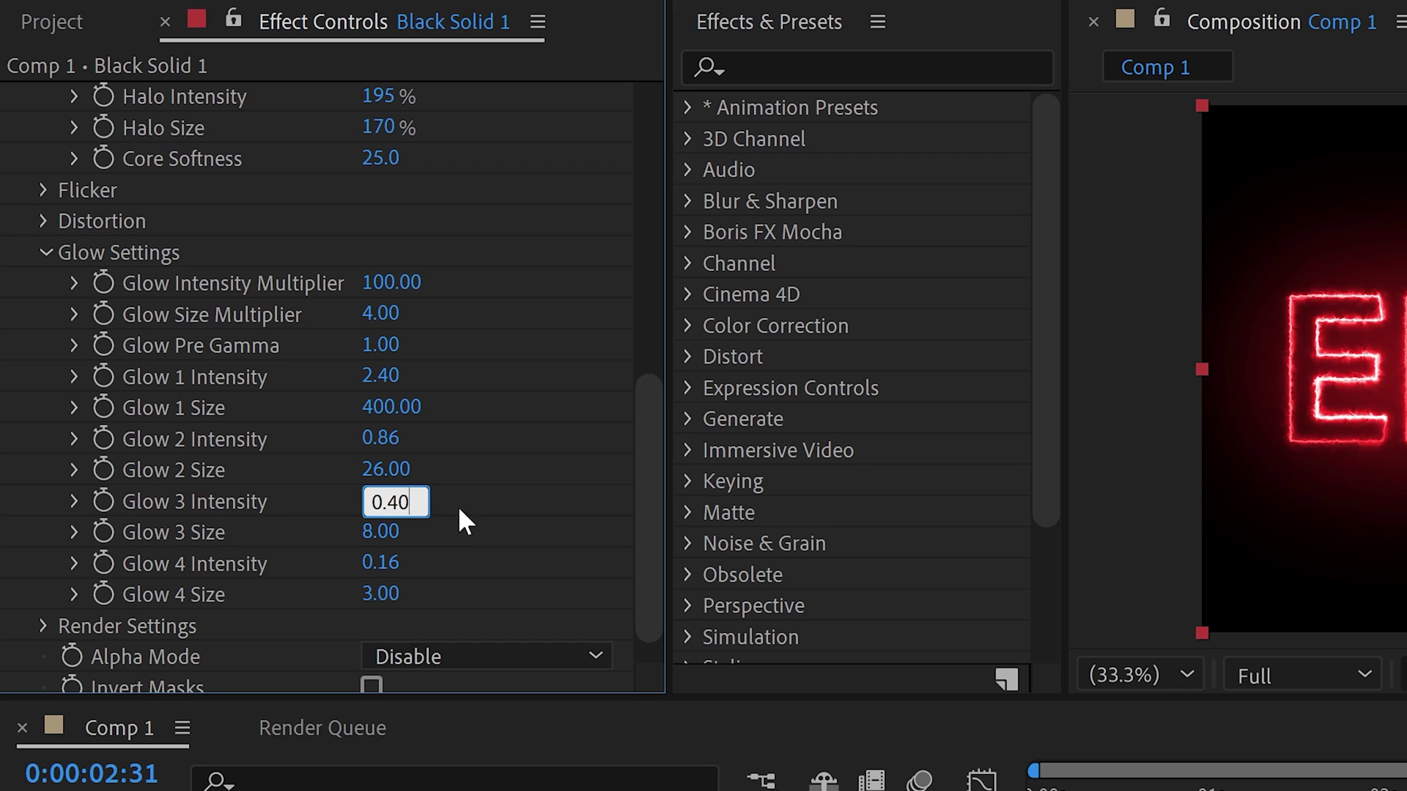
key(Return)
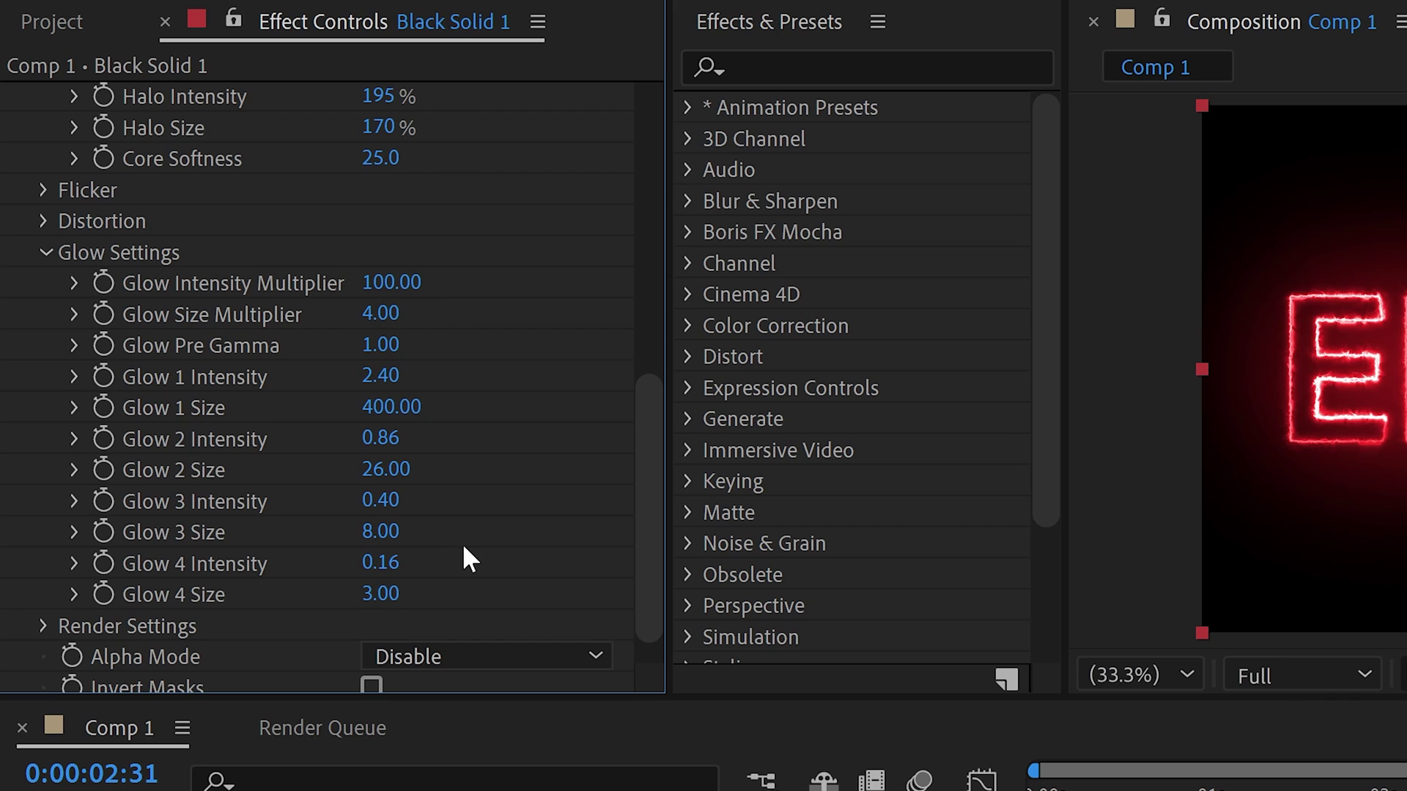
Set Glow 4 Intensity to 0.2 and collapse Saber's Glow Settings
click(382, 565)
text(0.2)
key(Return)
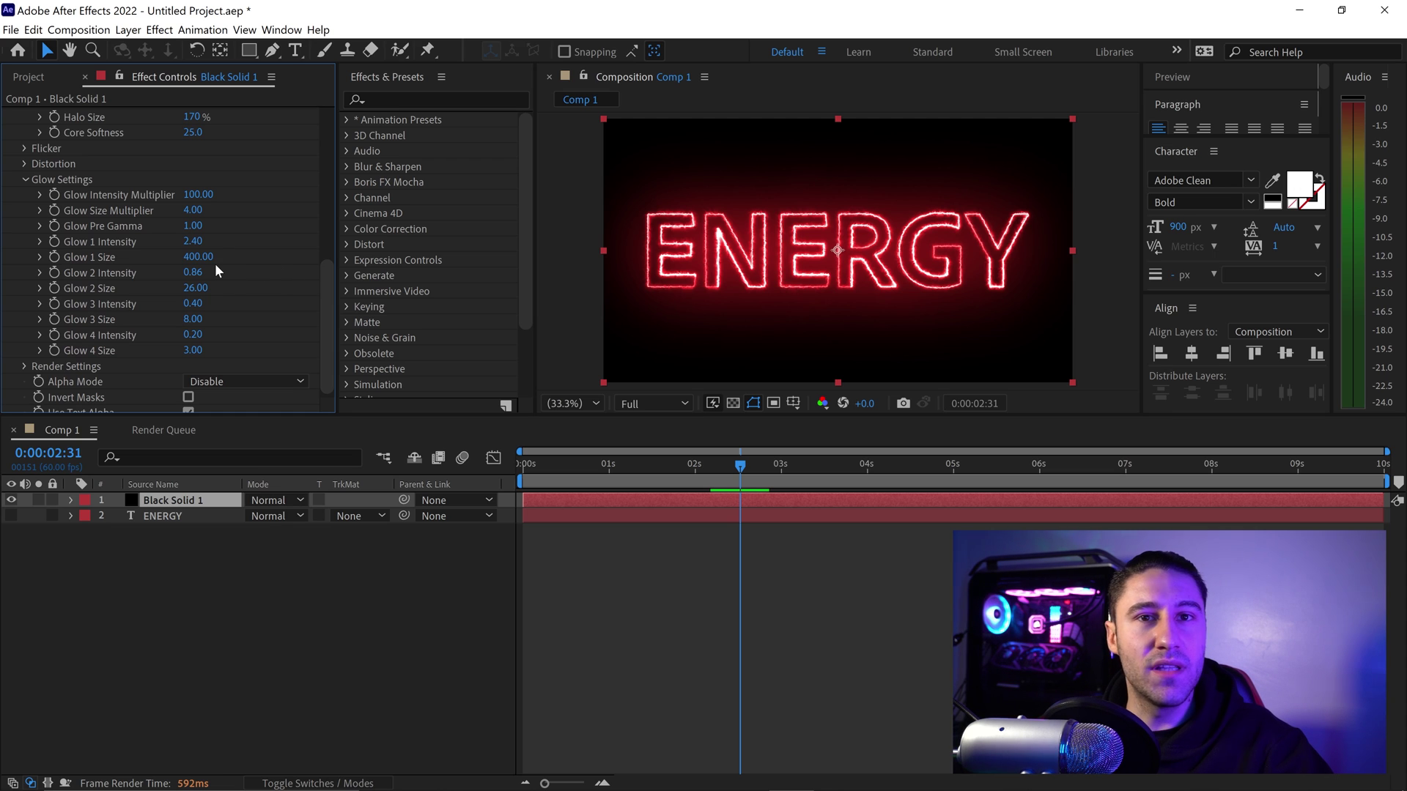
click(25, 179)
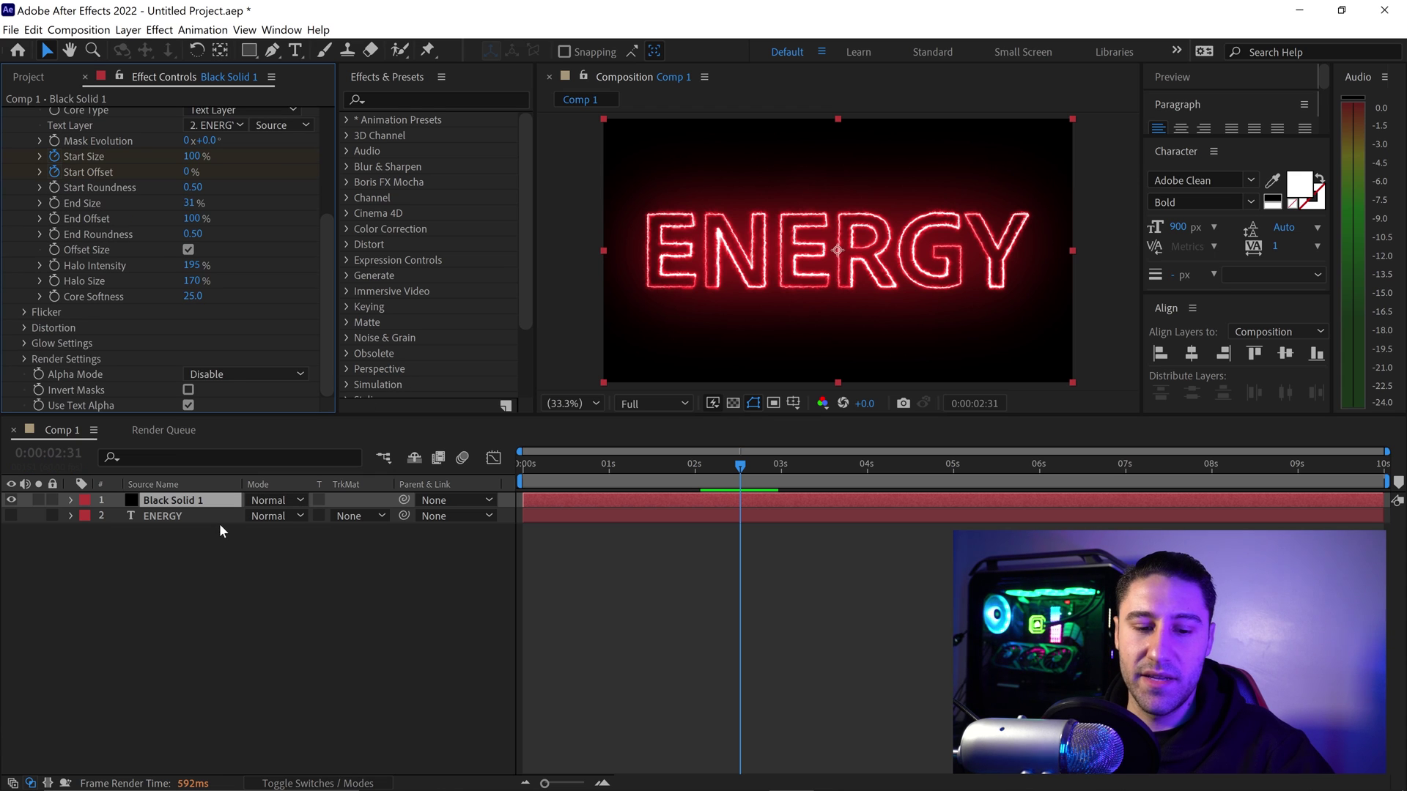
Pre-compose the Black Solid 1 and ENERGY text layers into a new composition named ENERGY, moving all attributes into it
ctrl+click(163, 516)
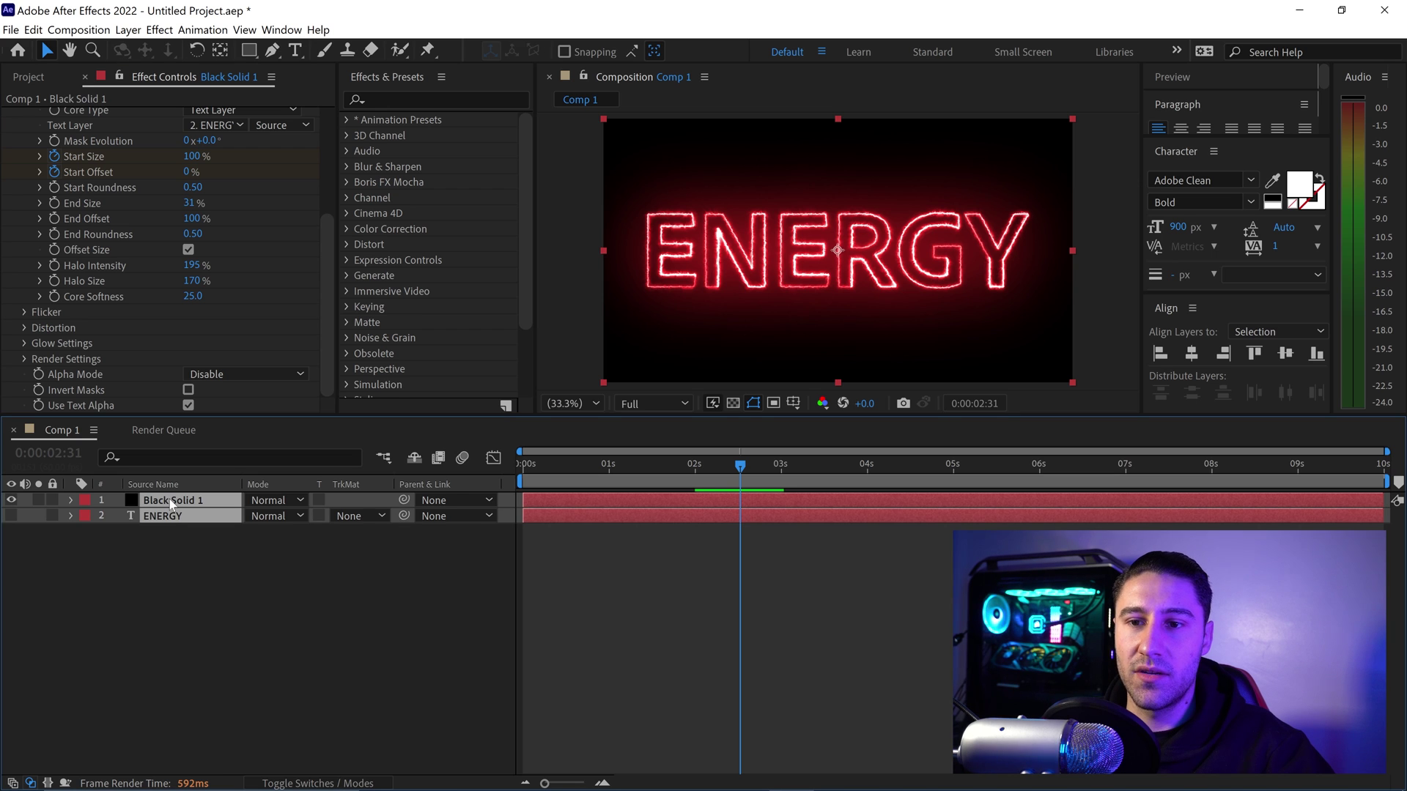
right_click(169, 499)
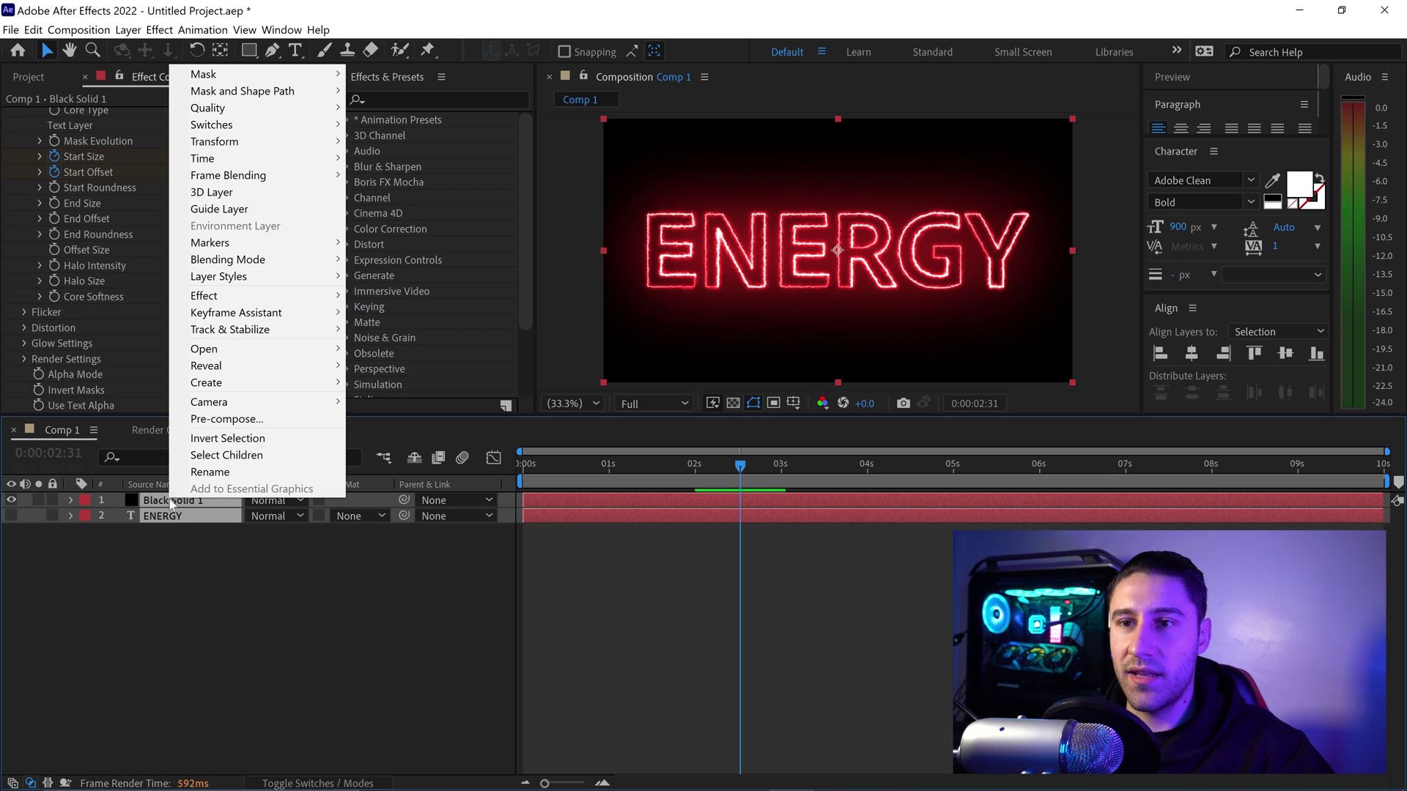
click(251, 421)
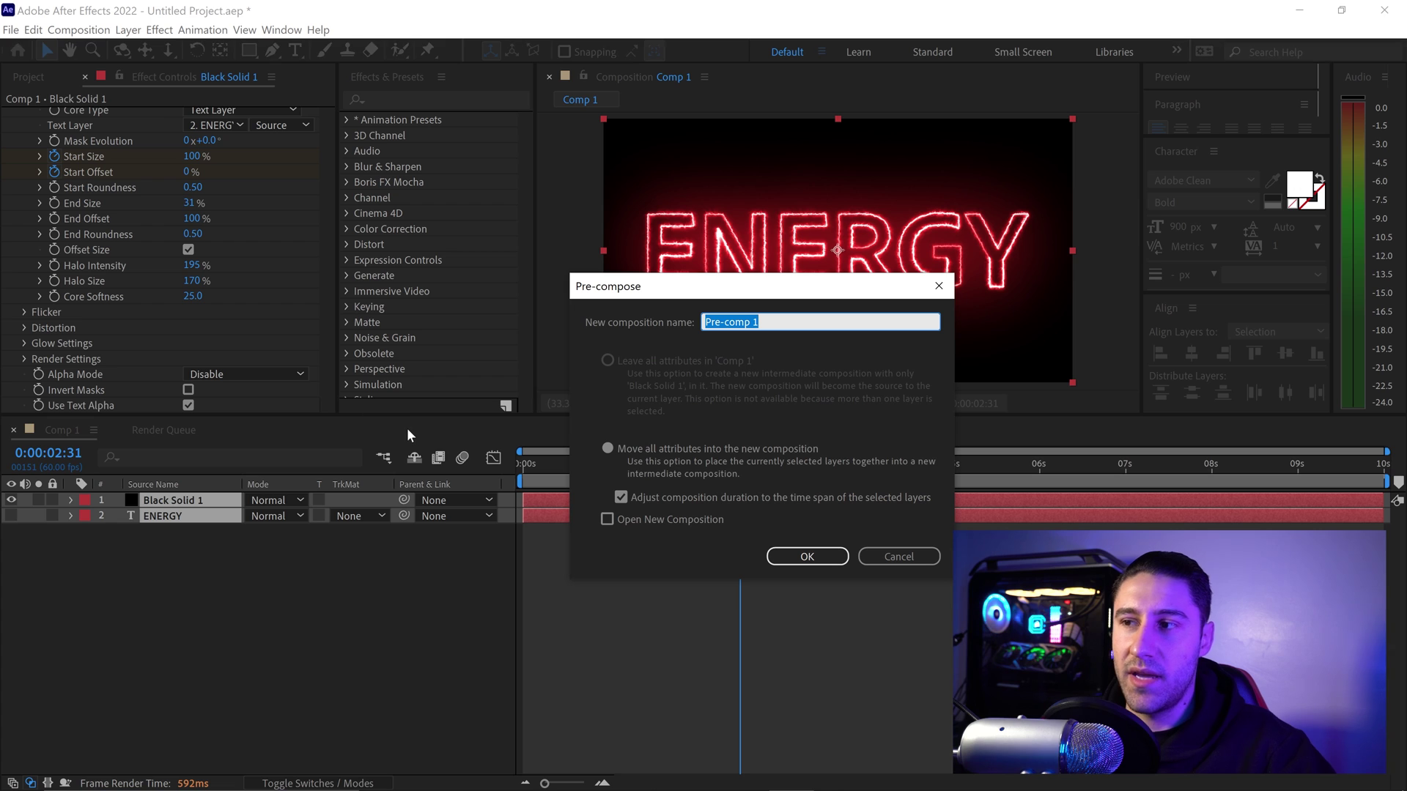
text(ENERGY)
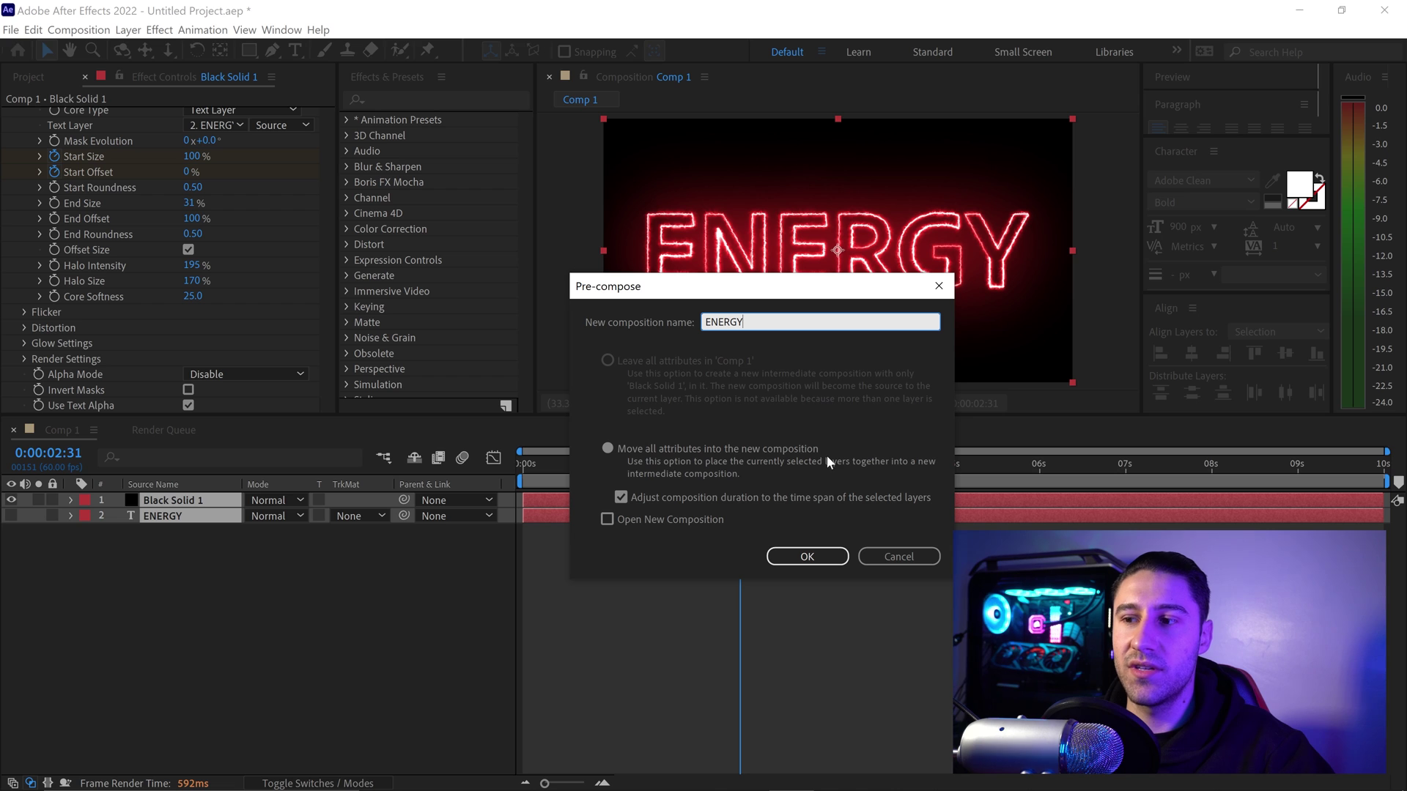
click(809, 557)
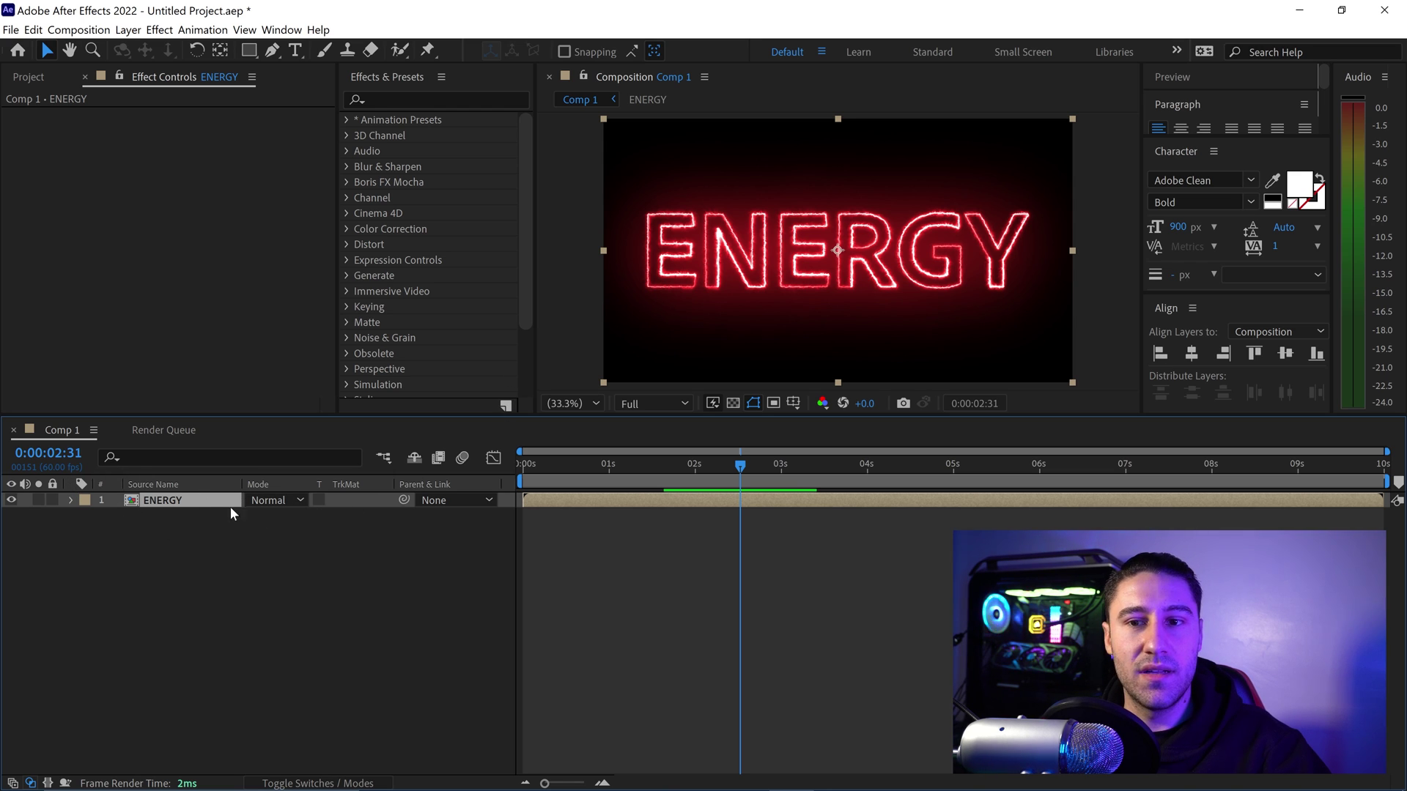
Set the blending mode of the ENERGY pre-comp layer to Add
click(286, 501)
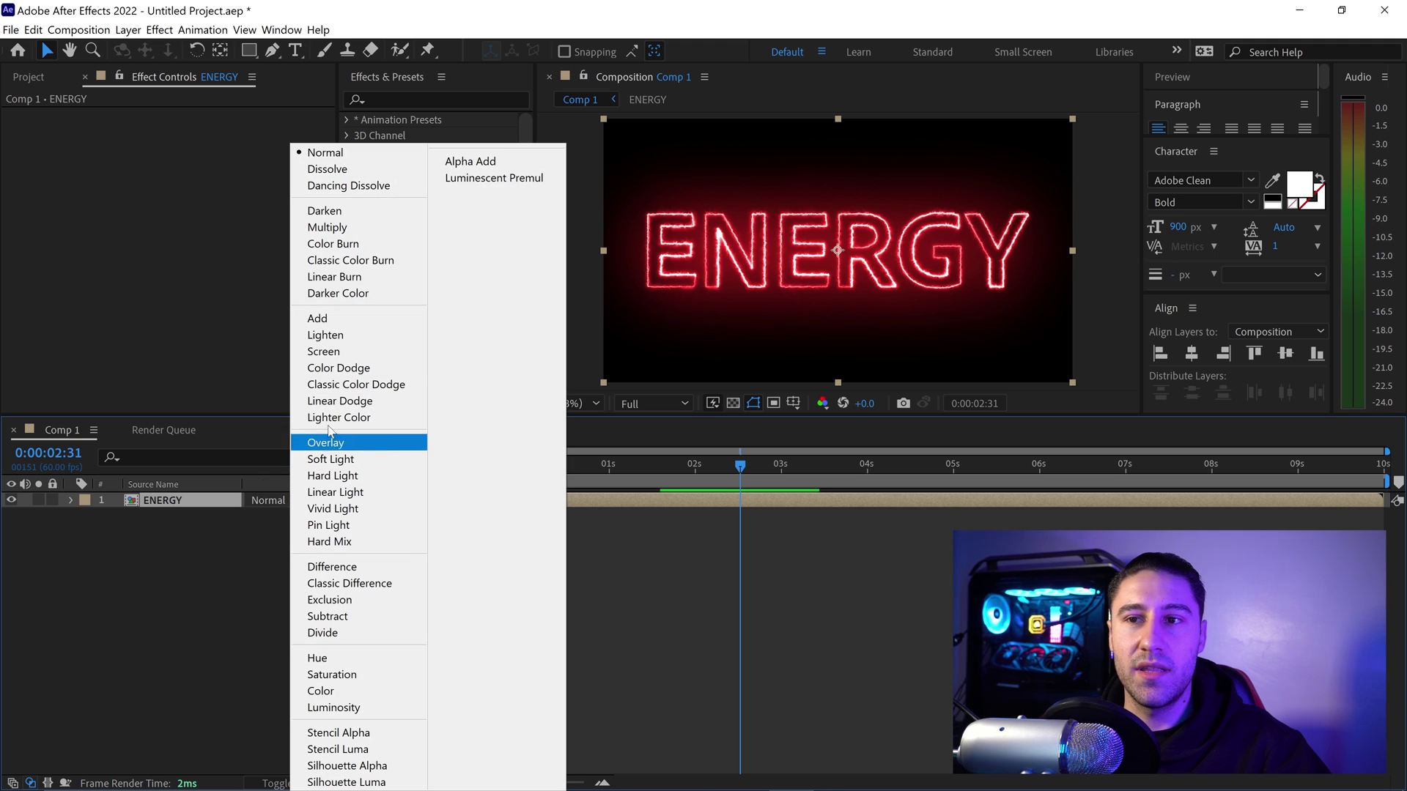
click(332, 321)
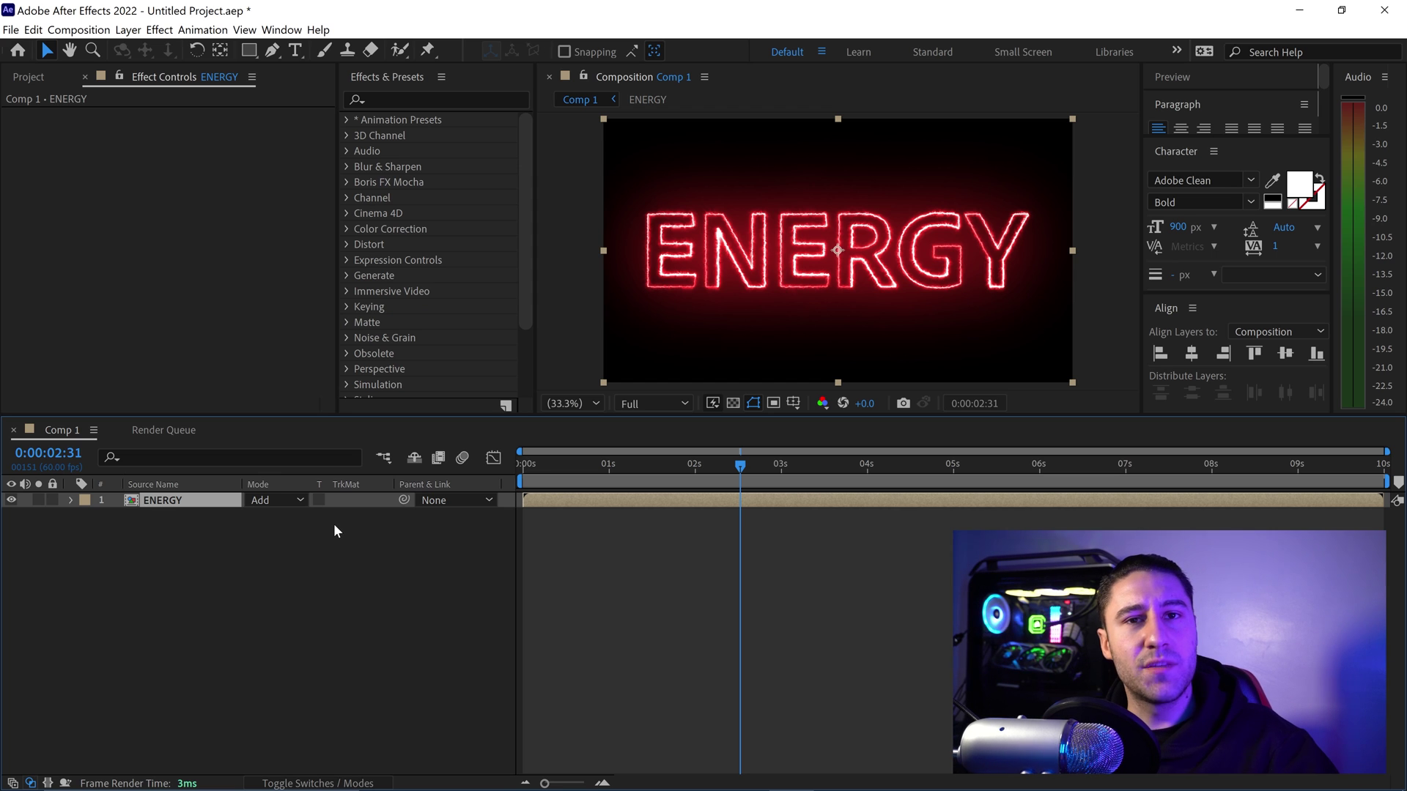
mouse_move(663, 783)
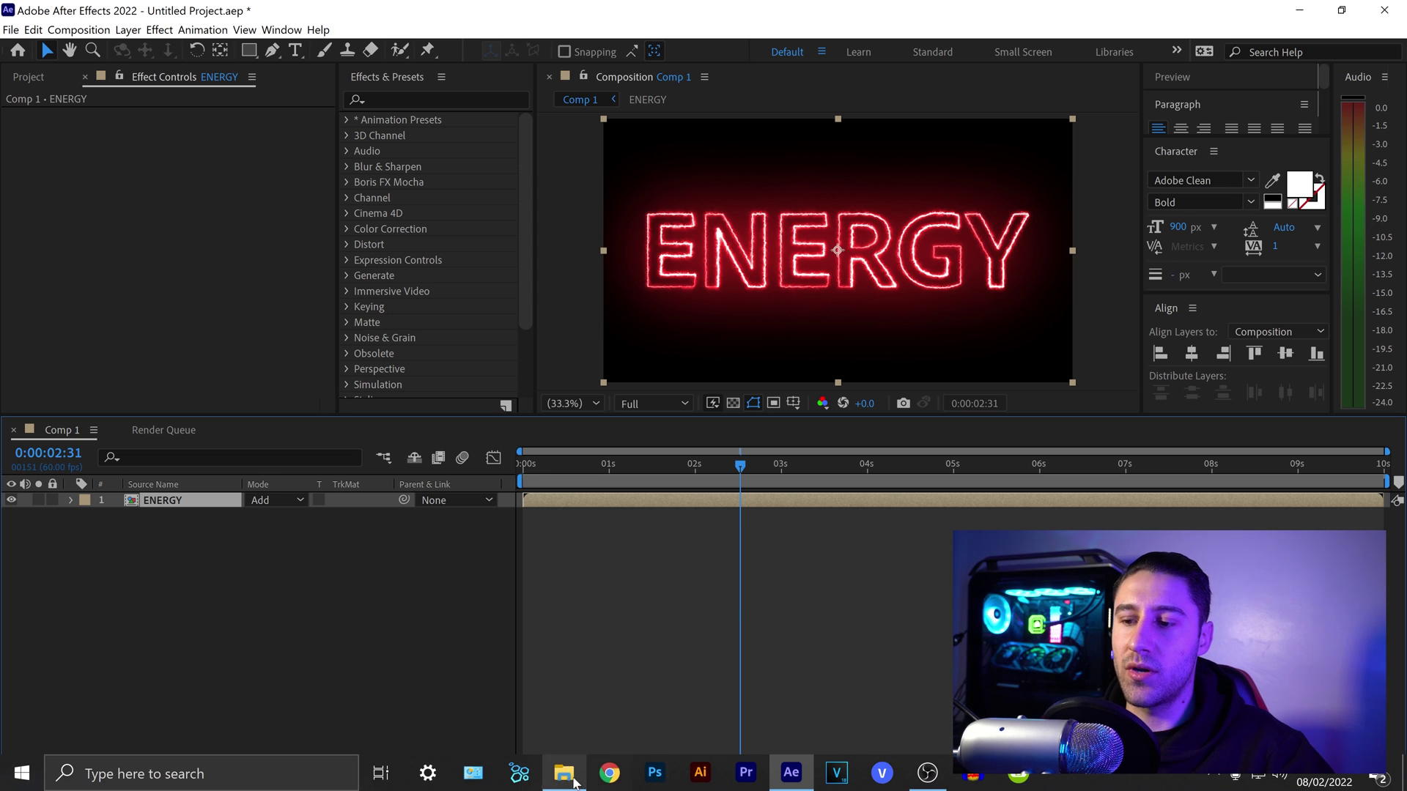
Add the black-brick.jpg image from the file explorer to the composition and place it beneath the ENERGY layer
click(564, 773)
drag(679, 328, 166, 557)
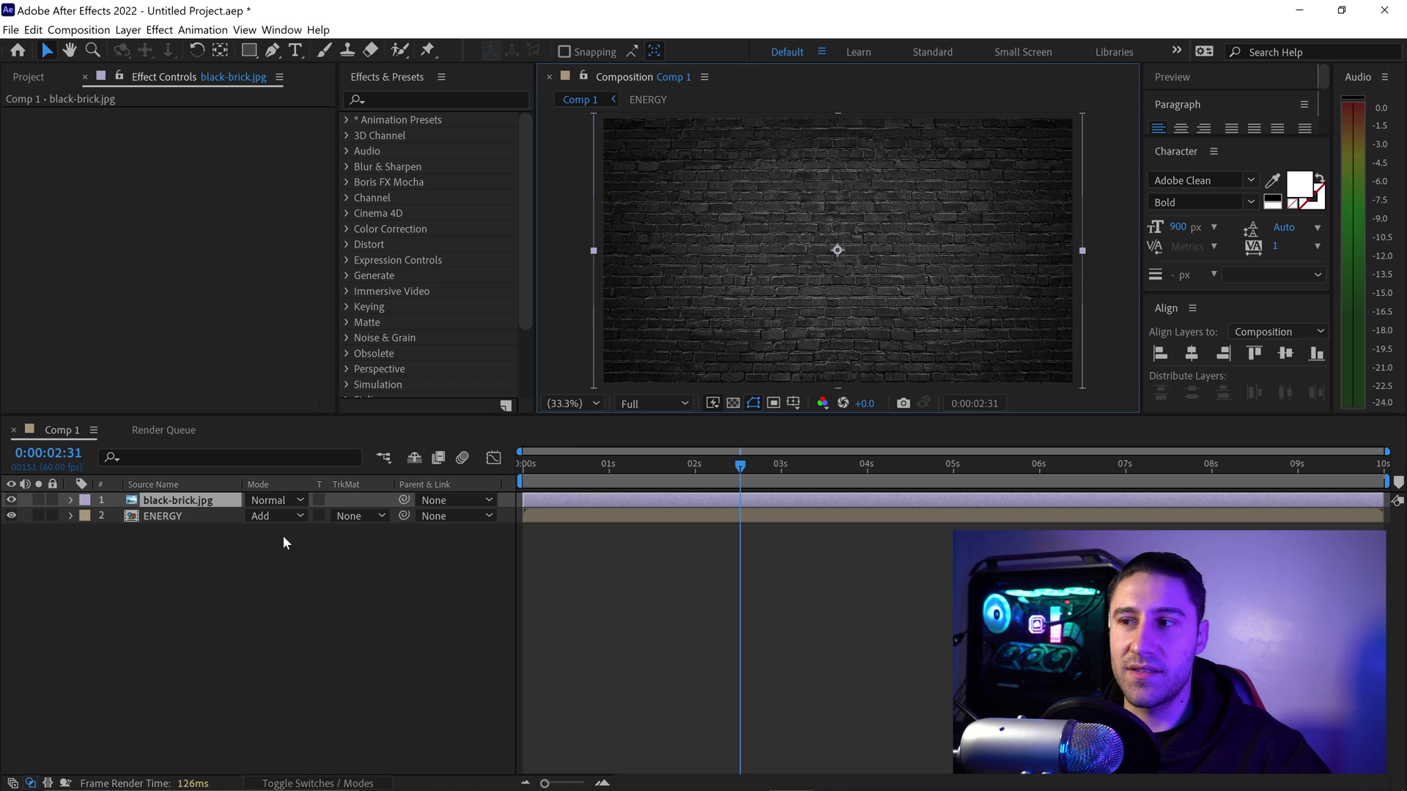
drag(175, 500, 165, 519)
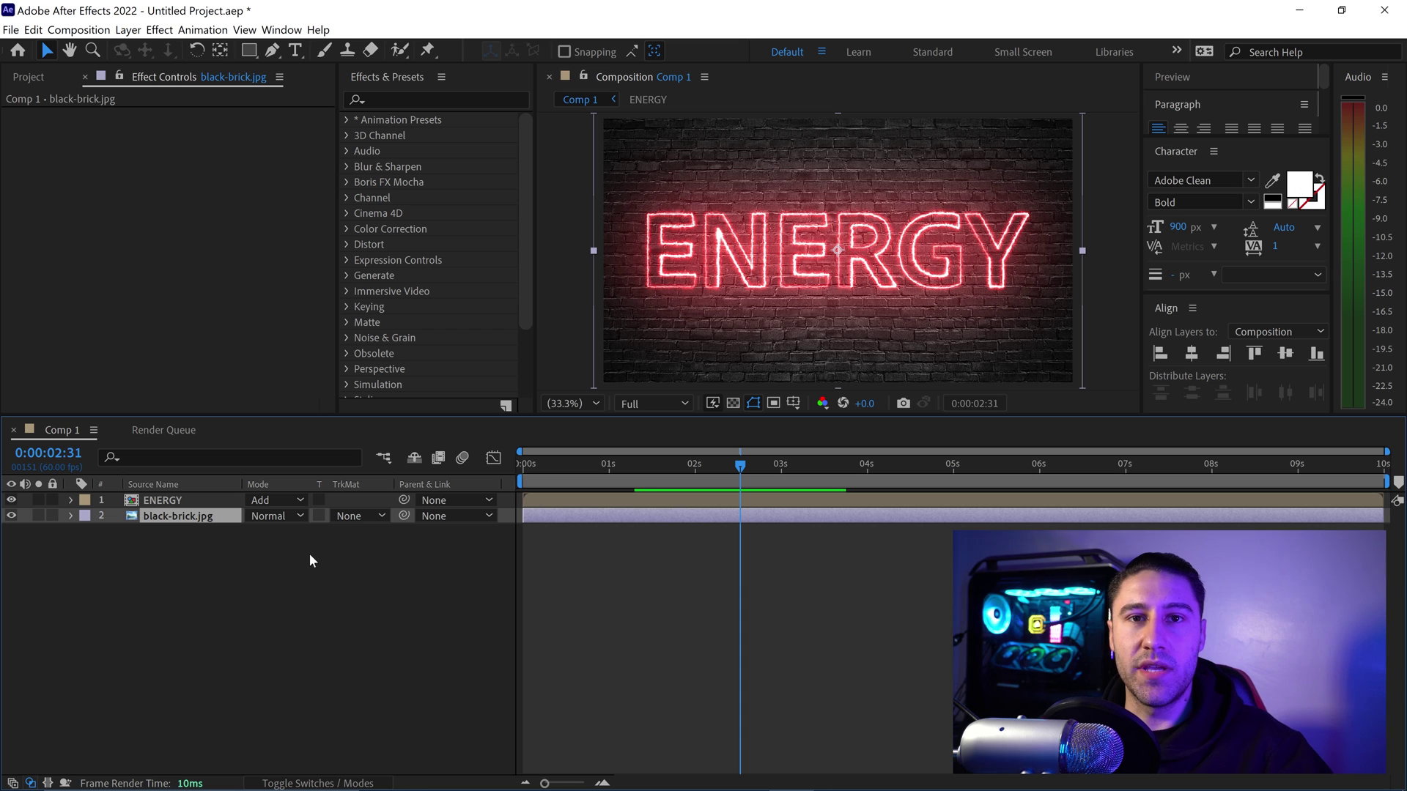
Scale the black-brick.jpg layer to 300% and collapse its properties
key(s)
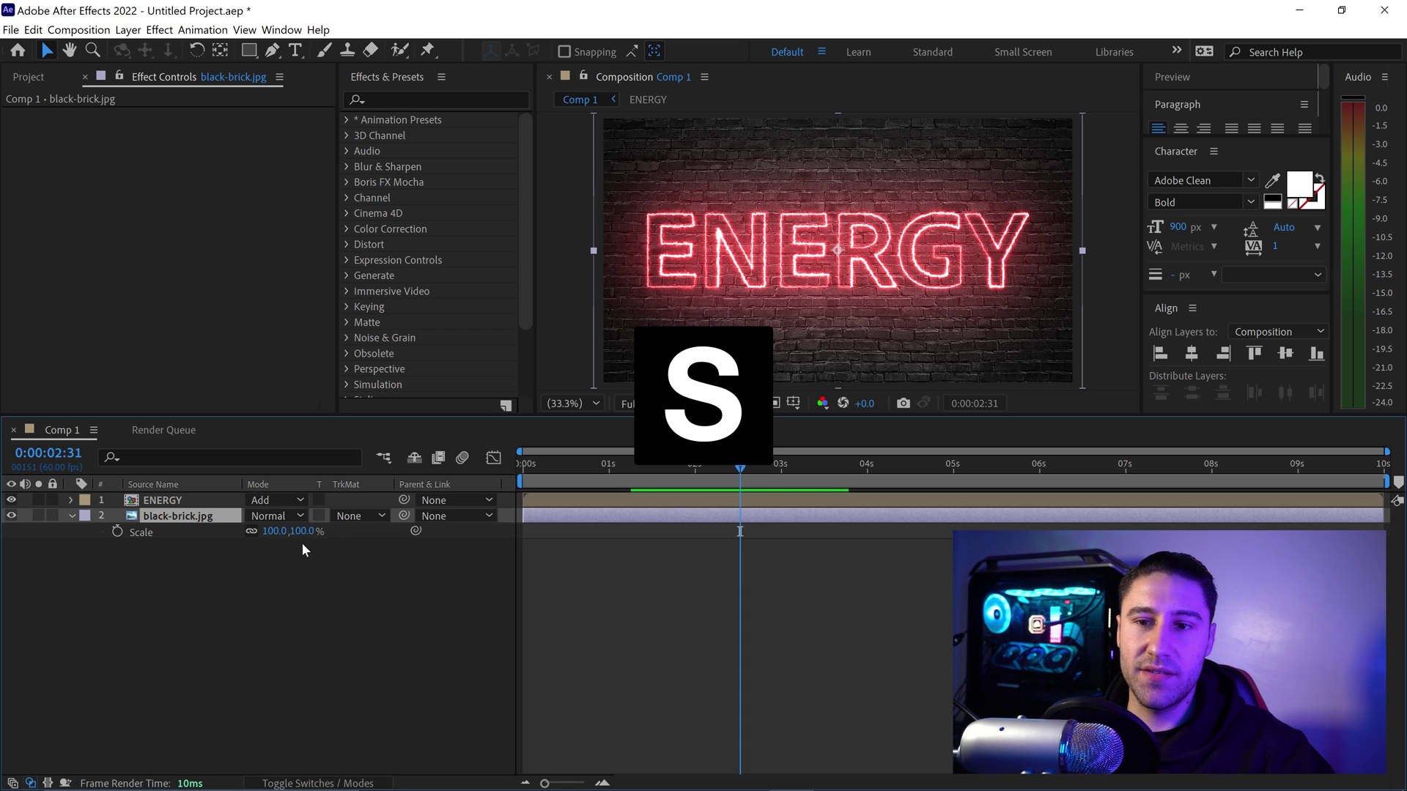
click(302, 531)
text(300)
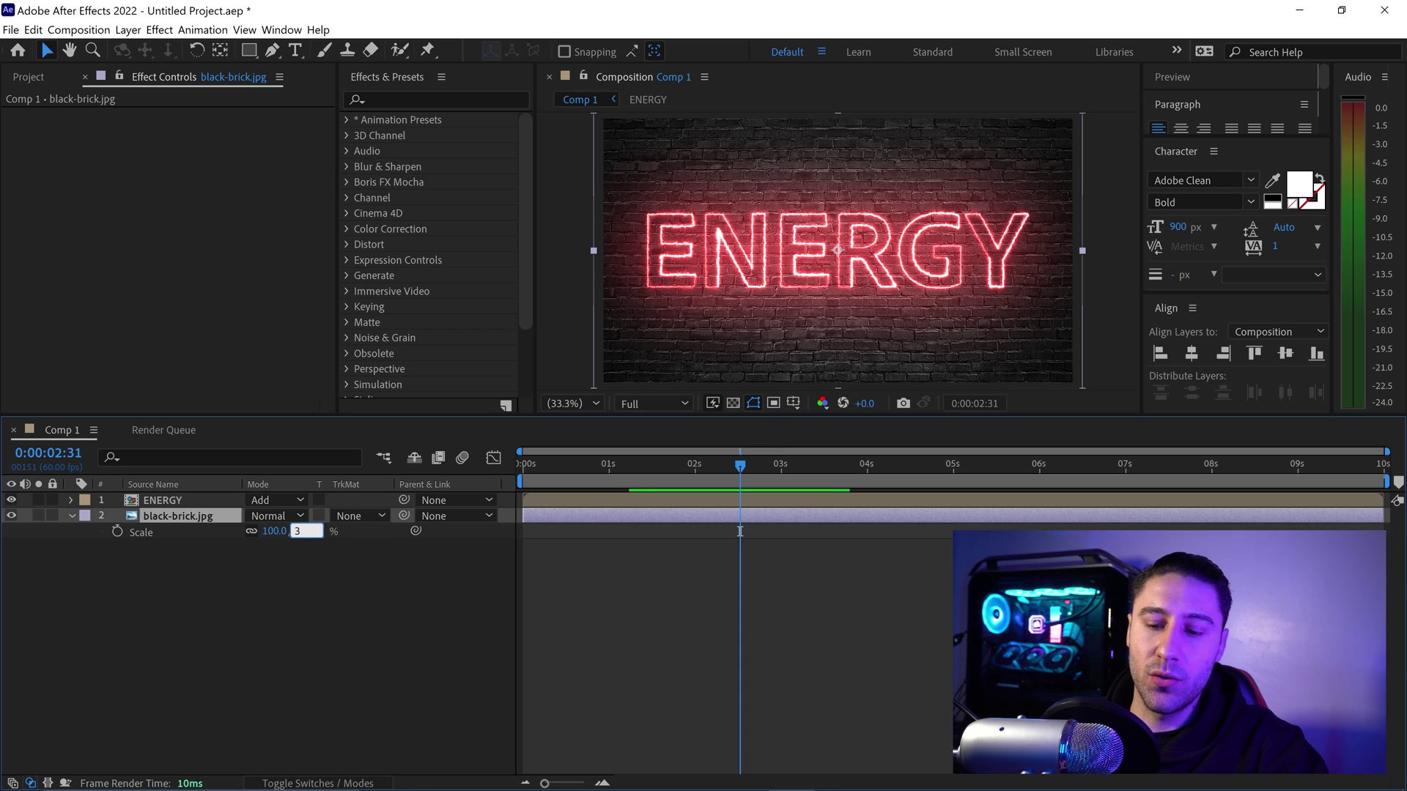
click(311, 562)
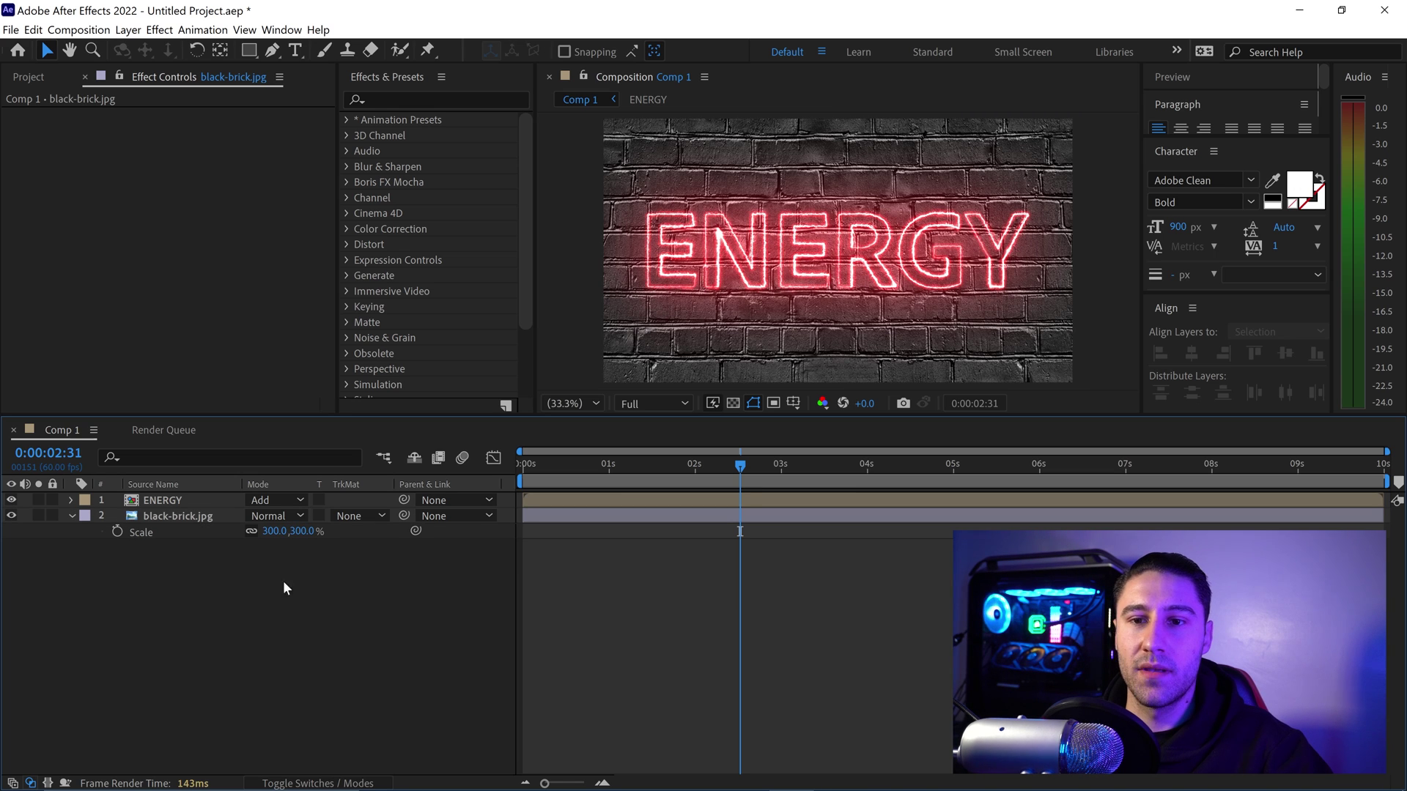
click(70, 515)
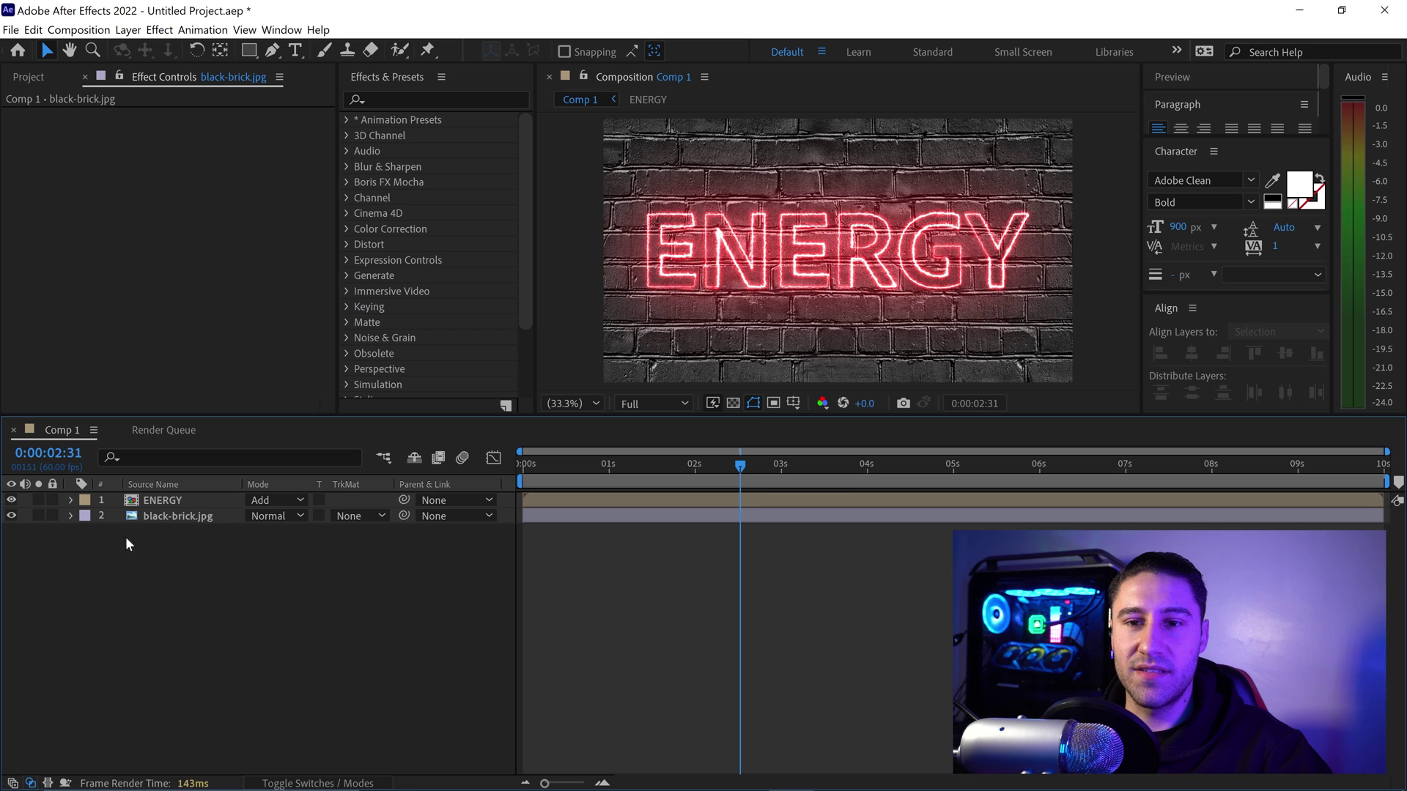
Create a black 3840 × 2160 px solid and place it between the ENERGY and black-brick.jpg layers
right_click(204, 560)
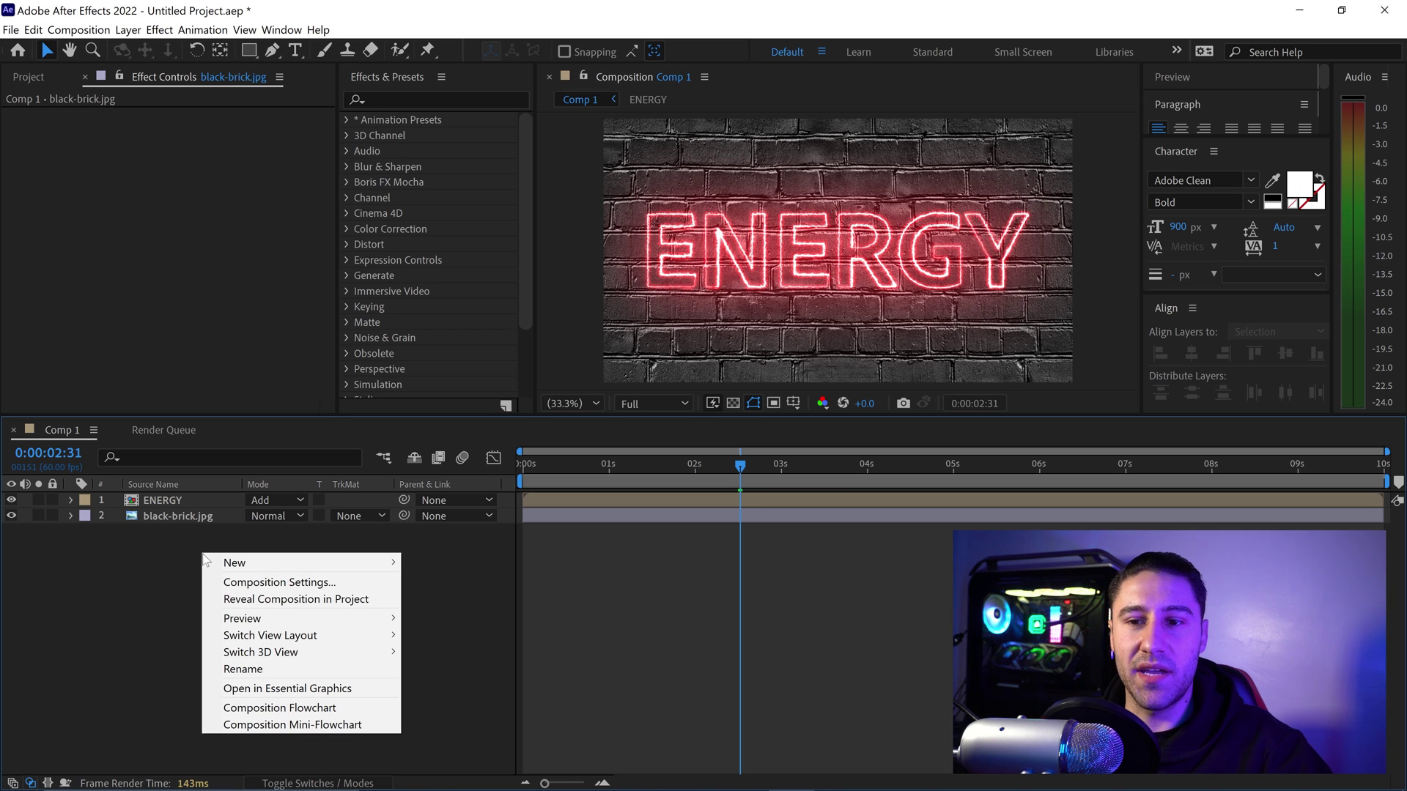
mouse_move(258, 557)
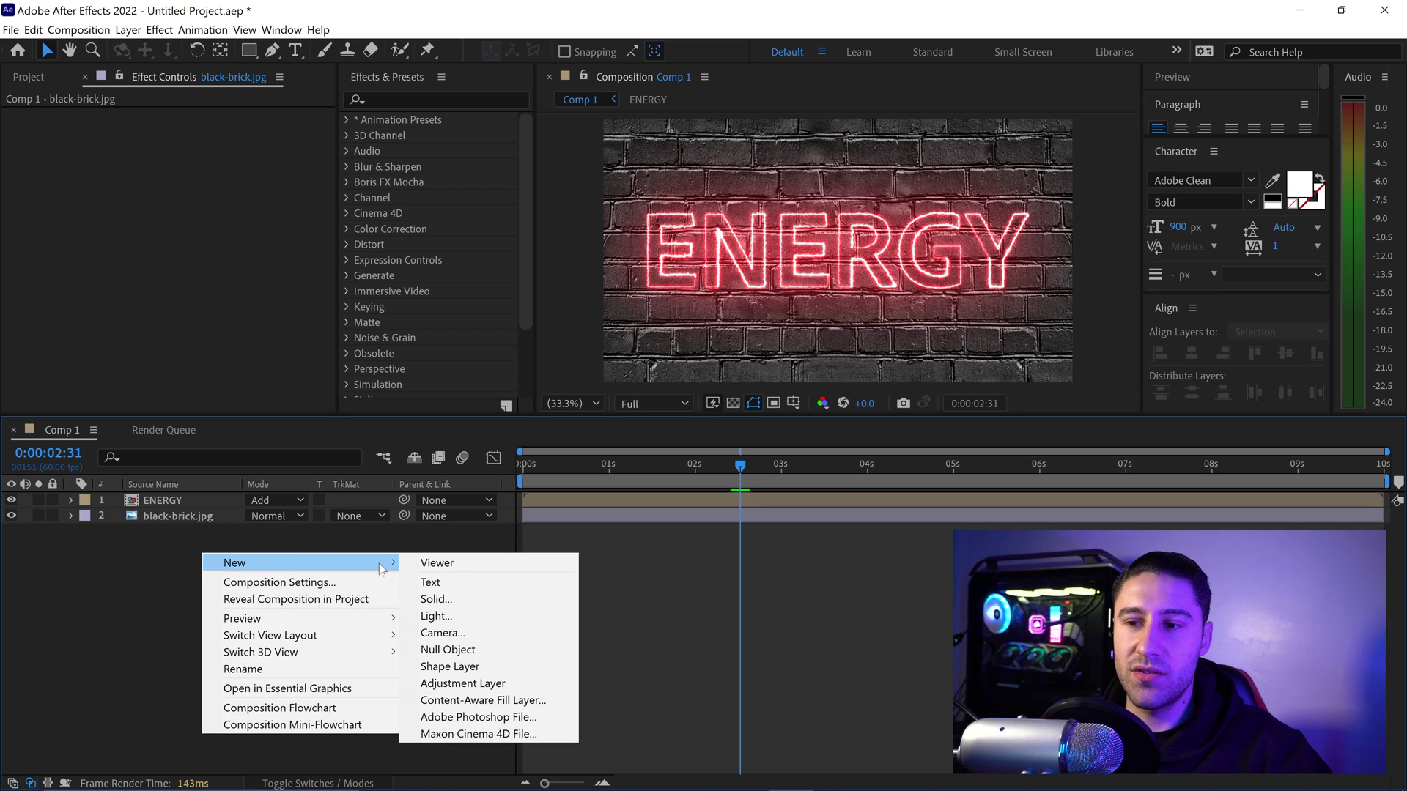
click(450, 598)
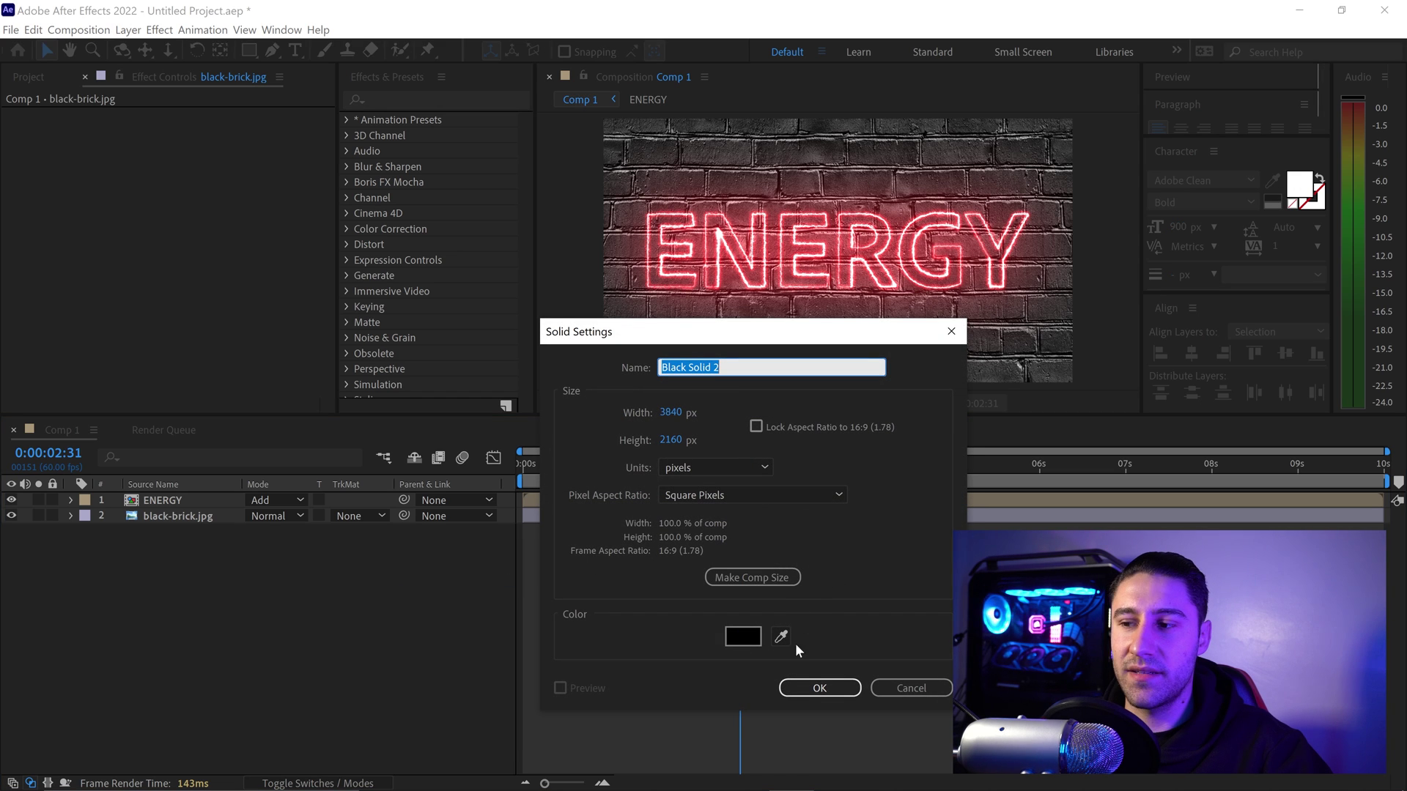
click(819, 689)
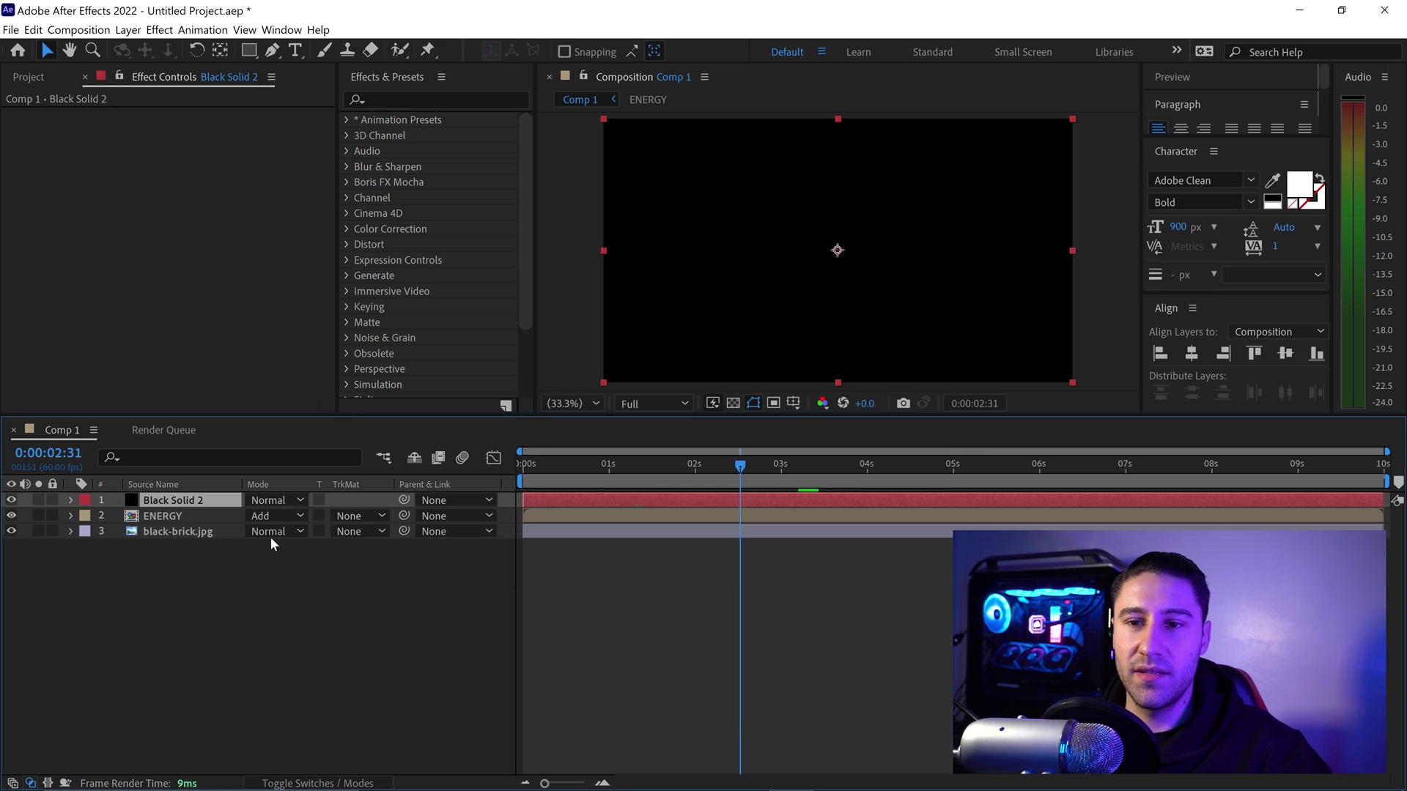
drag(207, 504, 205, 526)
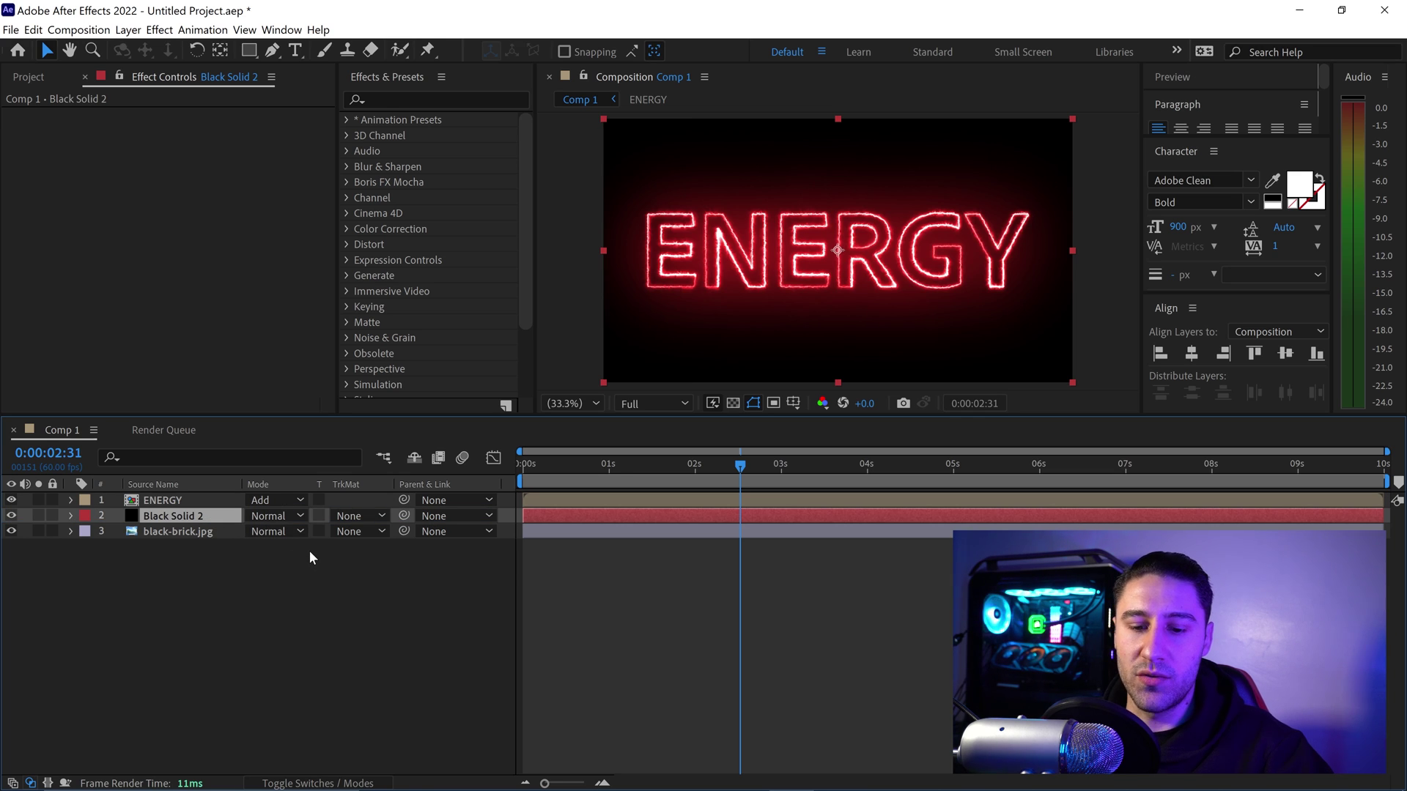
Set the opacity of the Black Solid 2 layer to 80%
key(t)
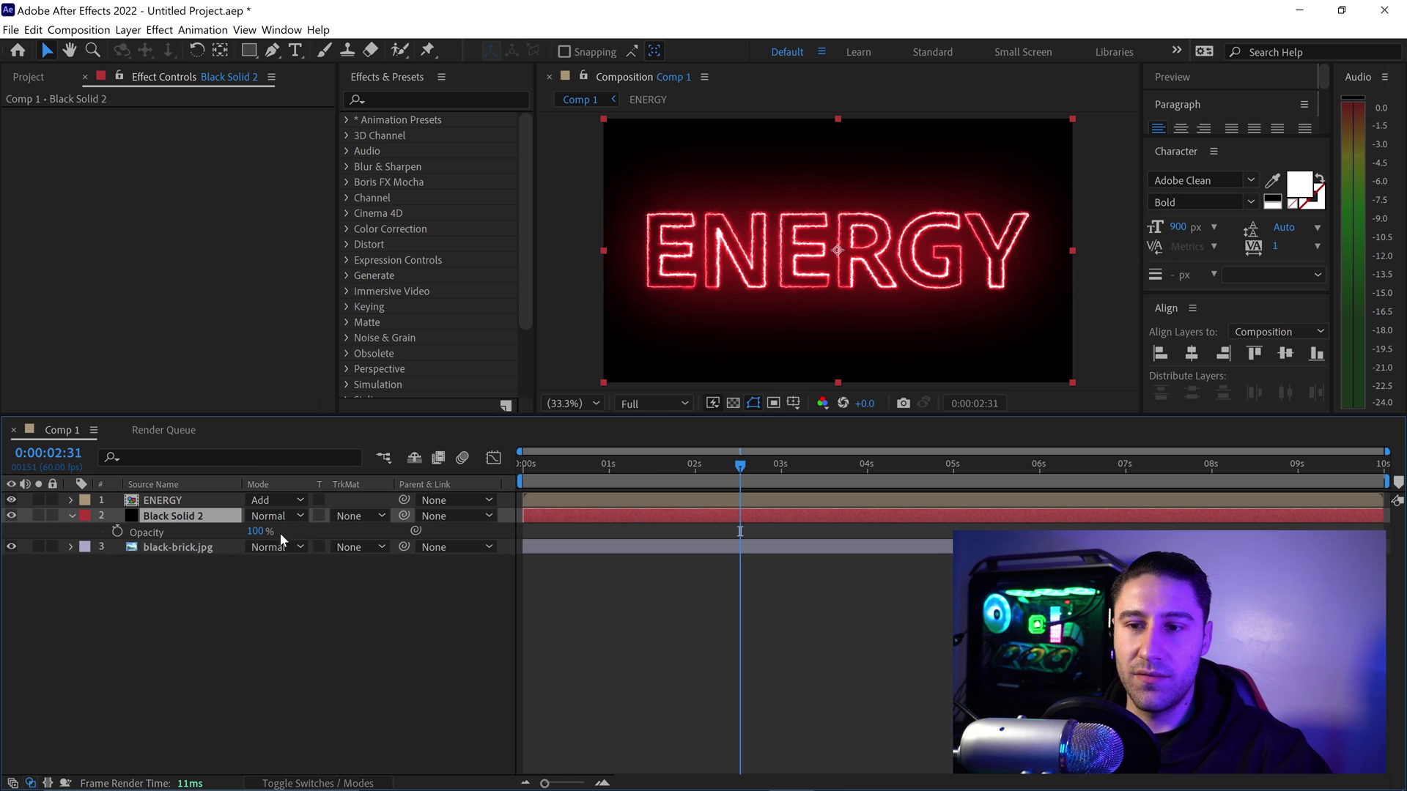
click(260, 531)
text(80)
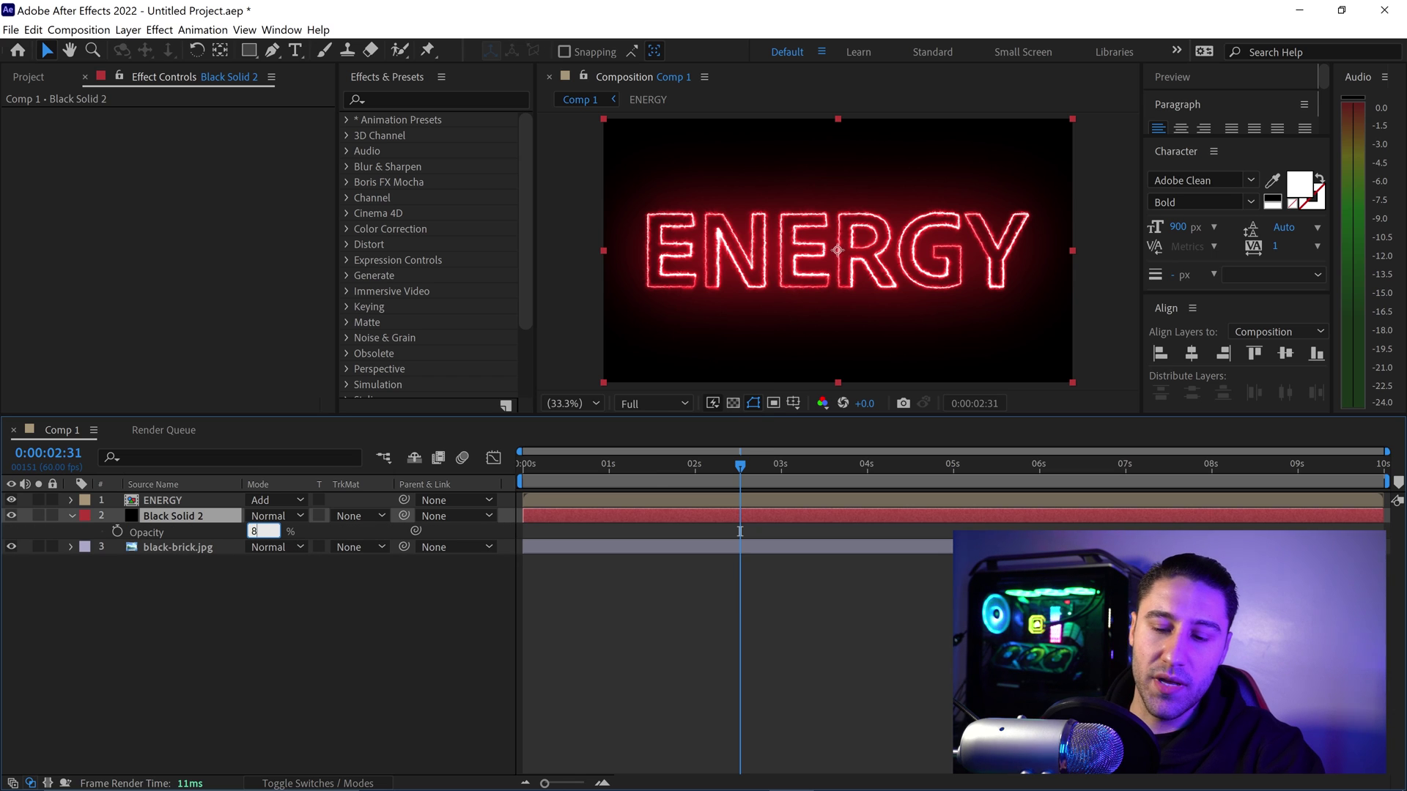
click(266, 598)
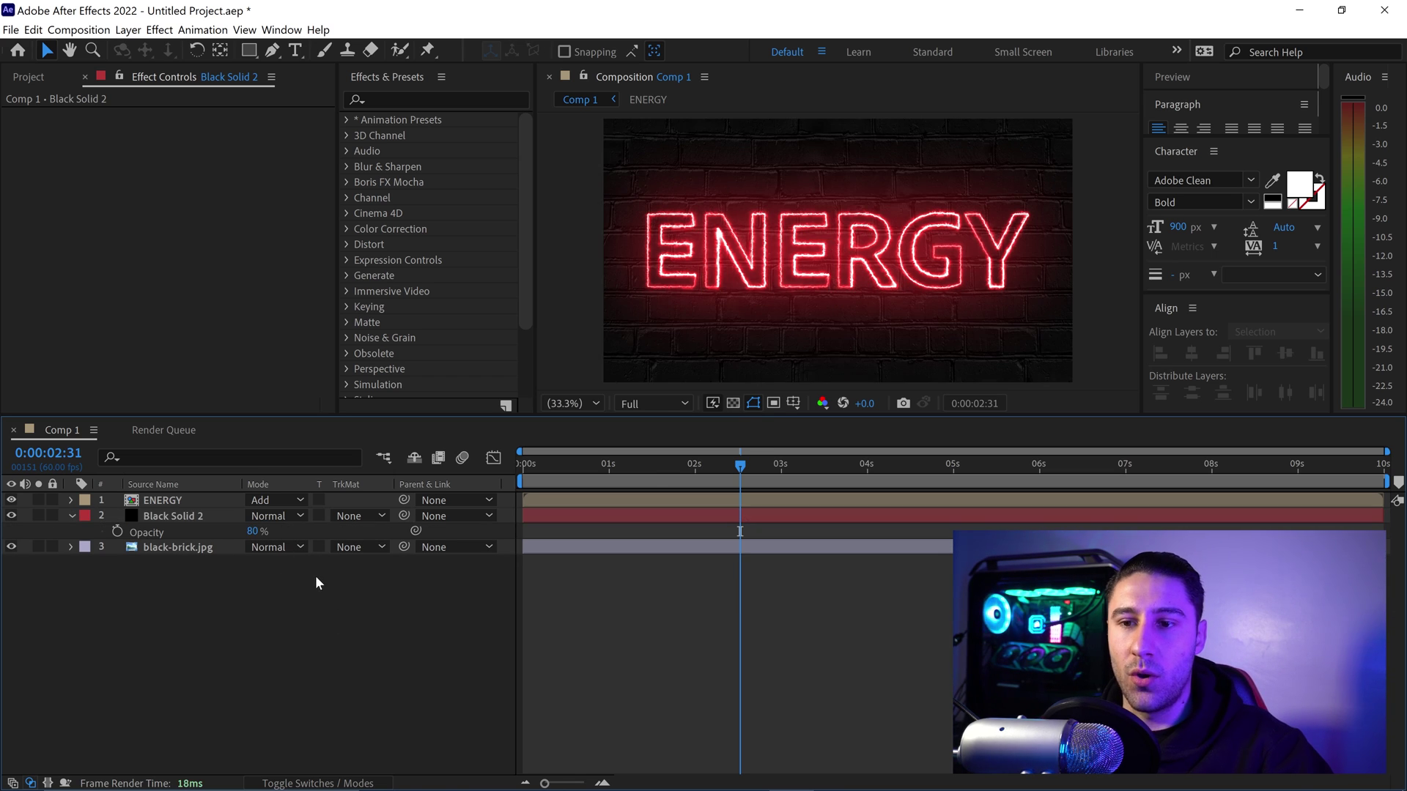
Set the blending mode of the Black Solid 2 layer to Overlay and collapse its properties
click(298, 783)
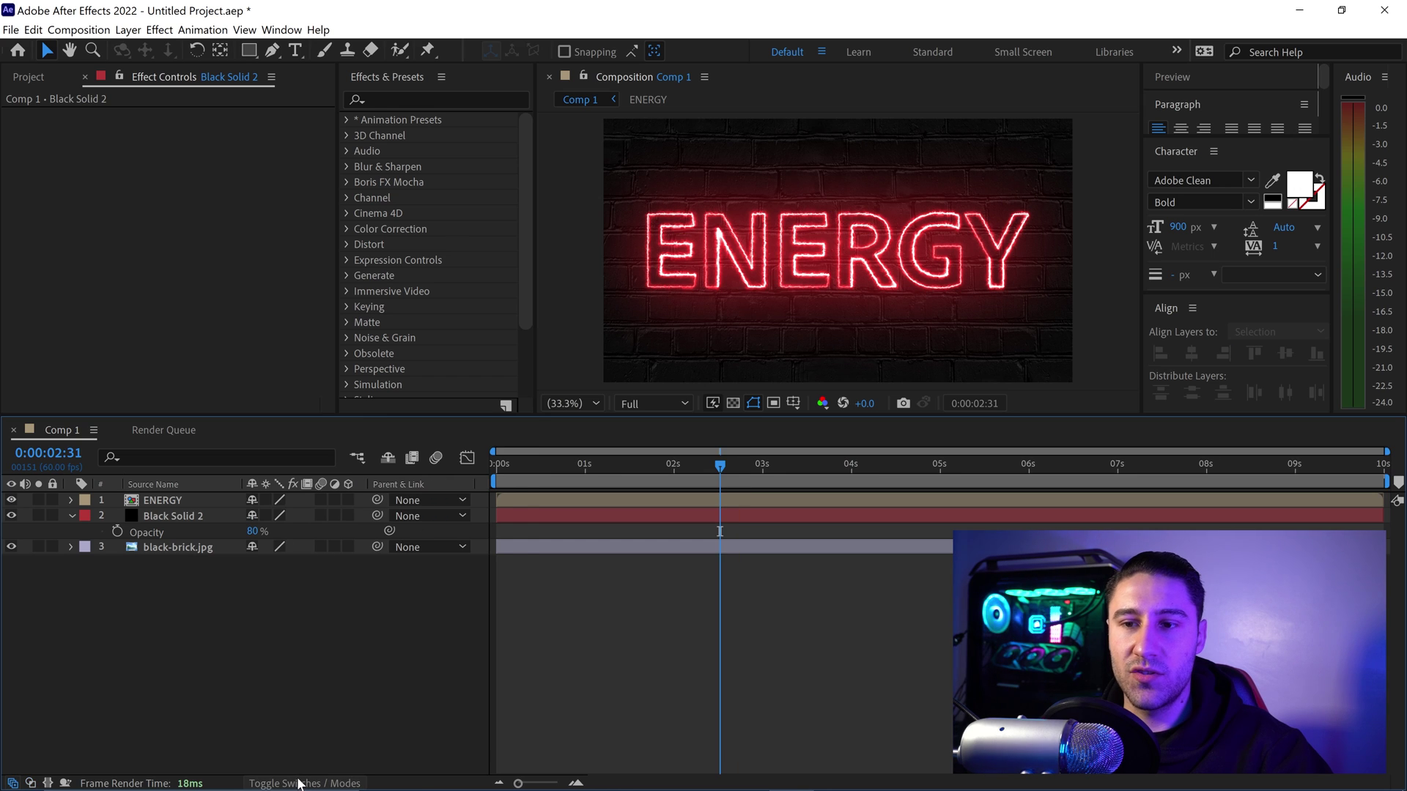
click(298, 783)
click(298, 784)
click(298, 783)
click(275, 516)
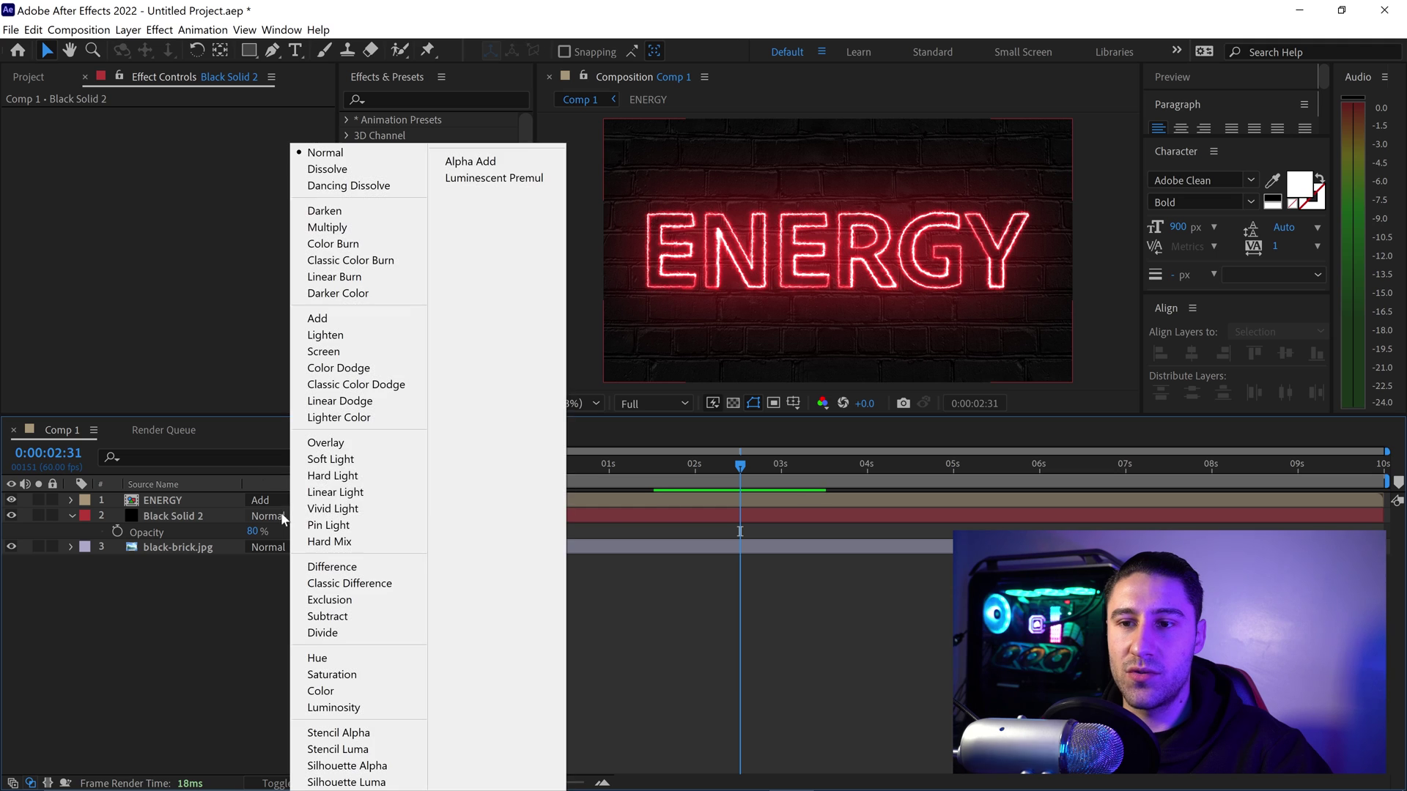
click(352, 441)
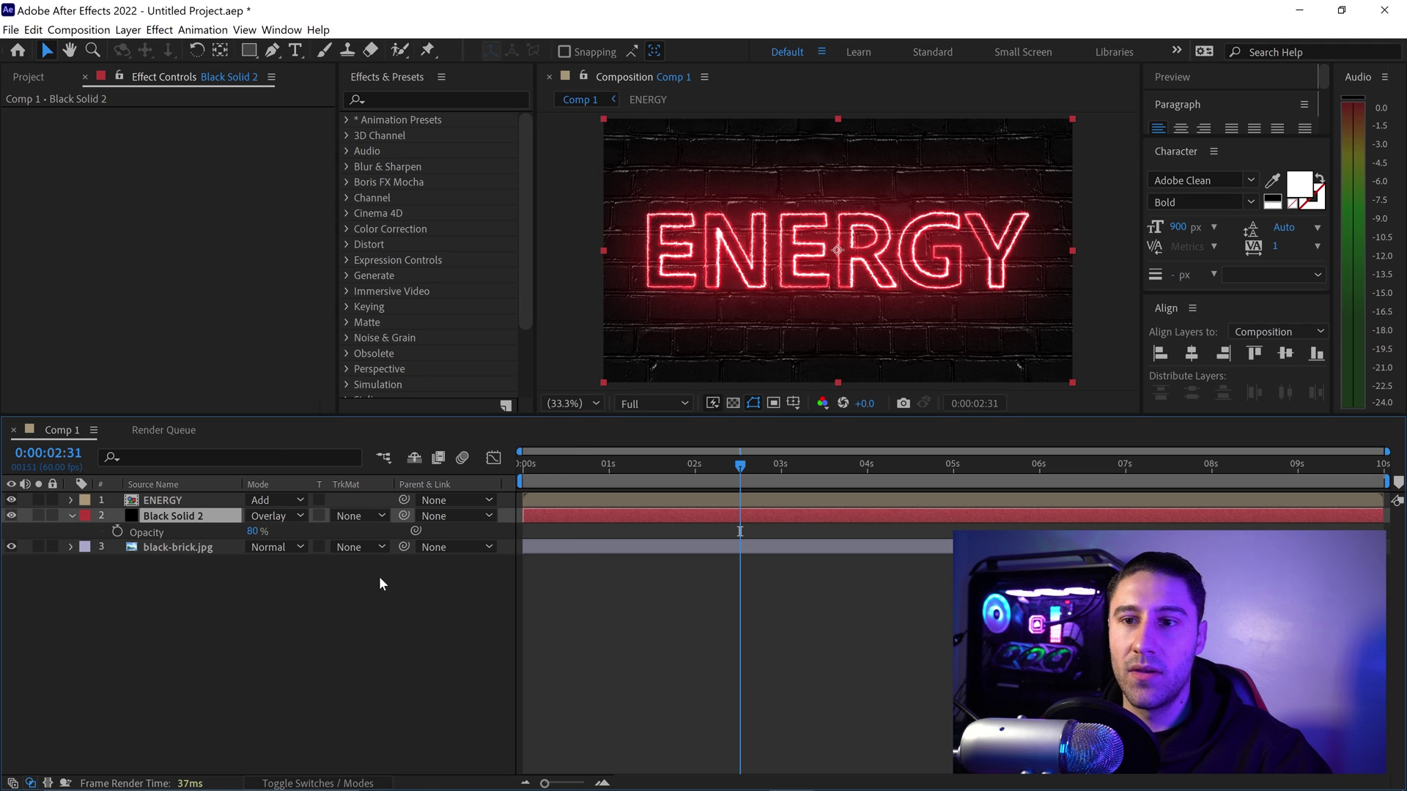
click(70, 516)
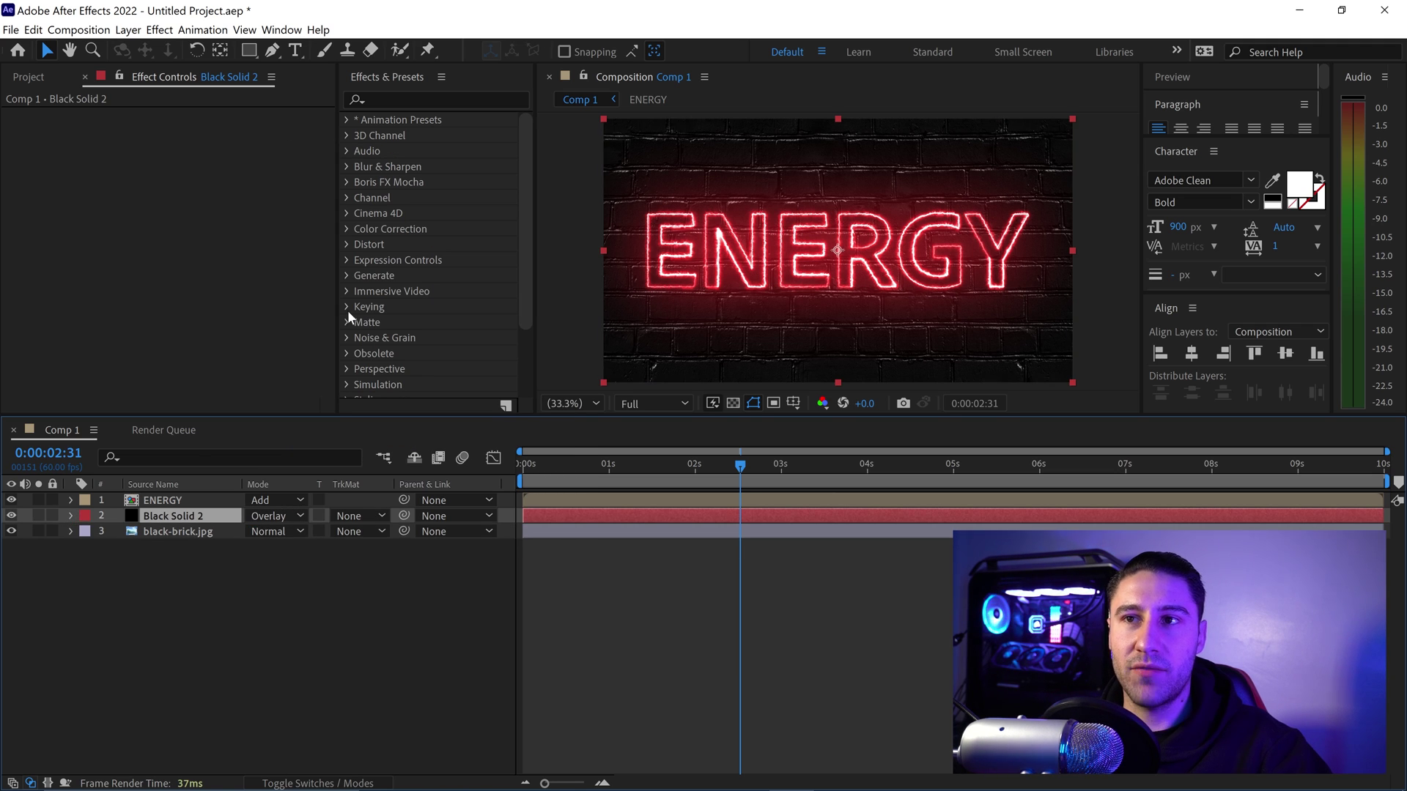
Apply the Sharpen effect to the black-brick.jpg layer with a Sharpen Amount of 4
click(377, 99)
text(shar)
click(410, 135)
drag(410, 135, 190, 532)
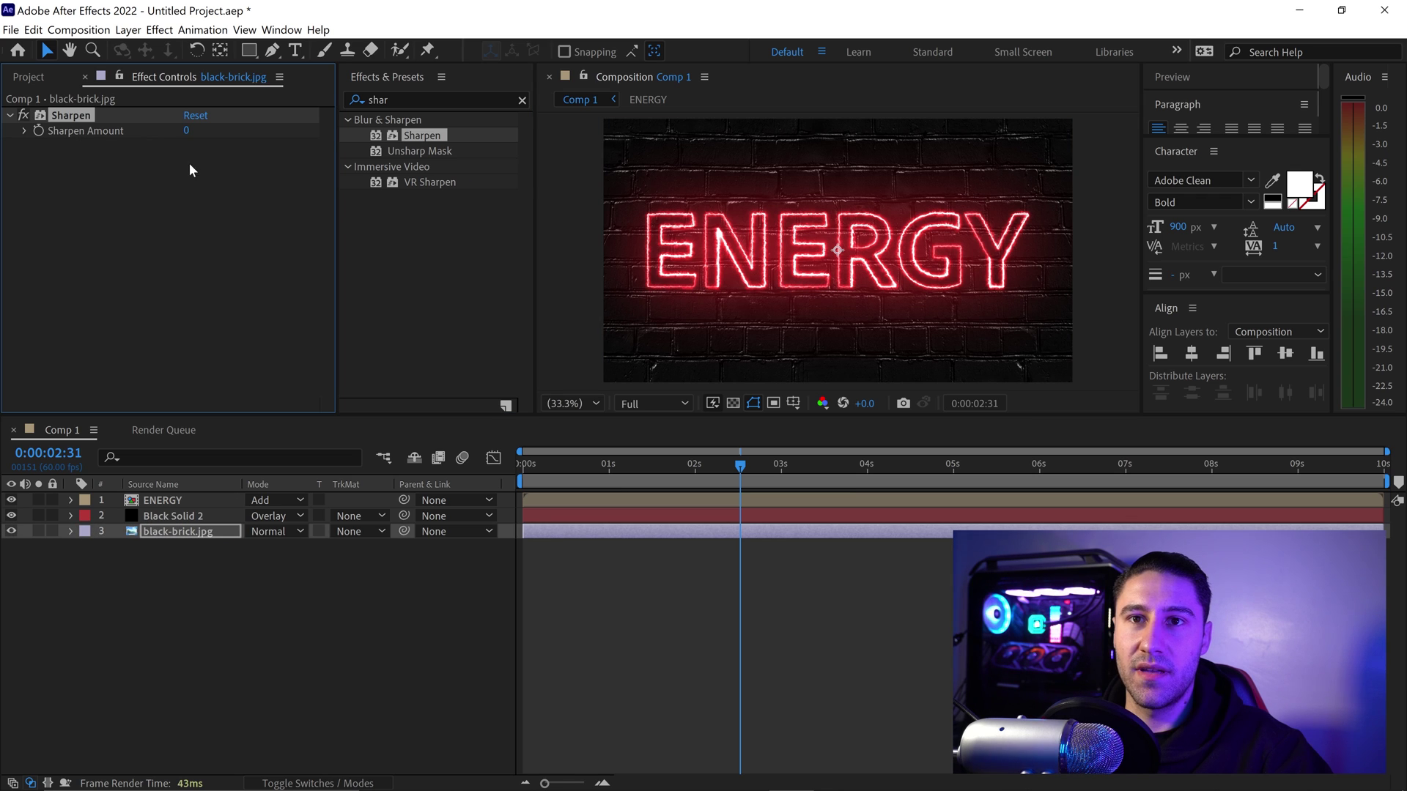
click(188, 131)
text(4)
click(193, 209)
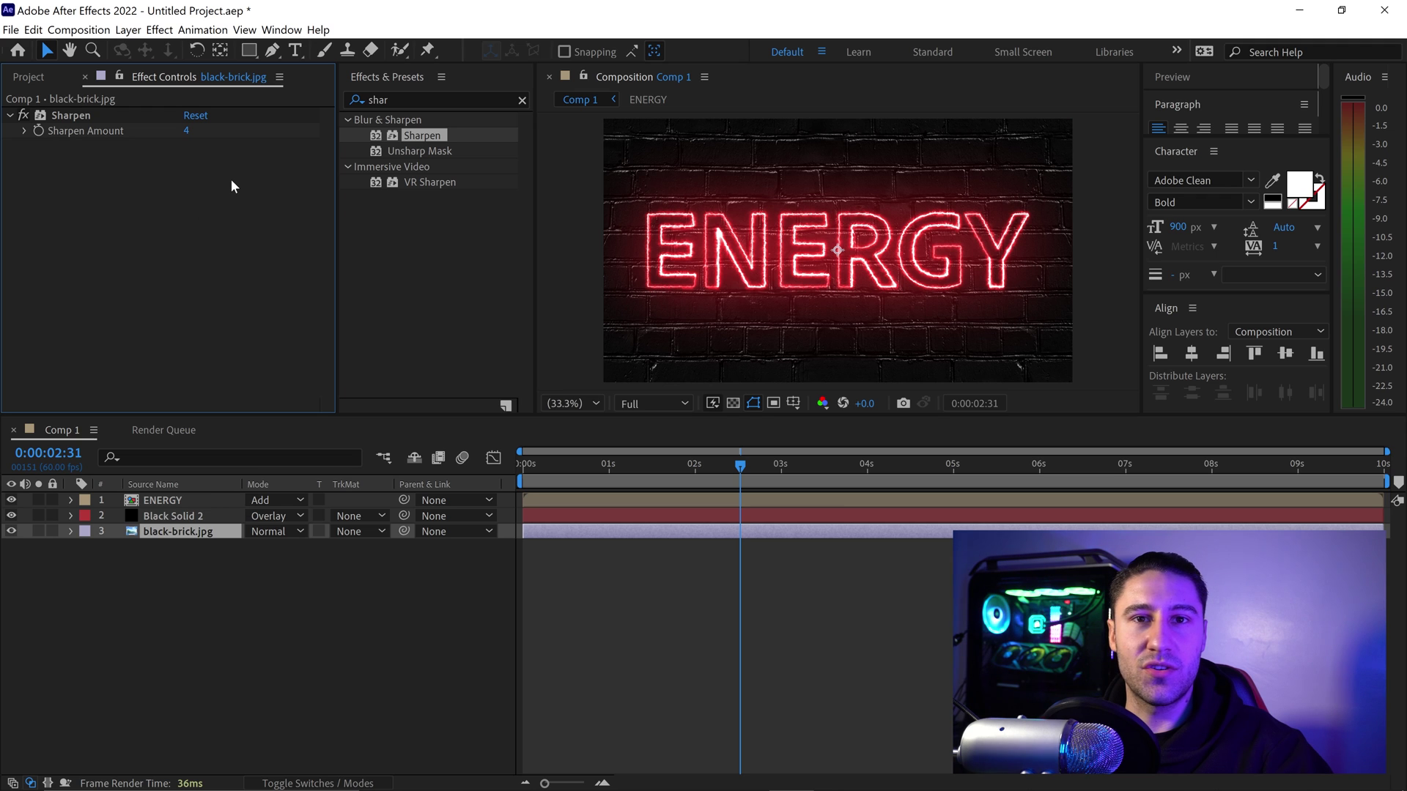
click(416, 569)
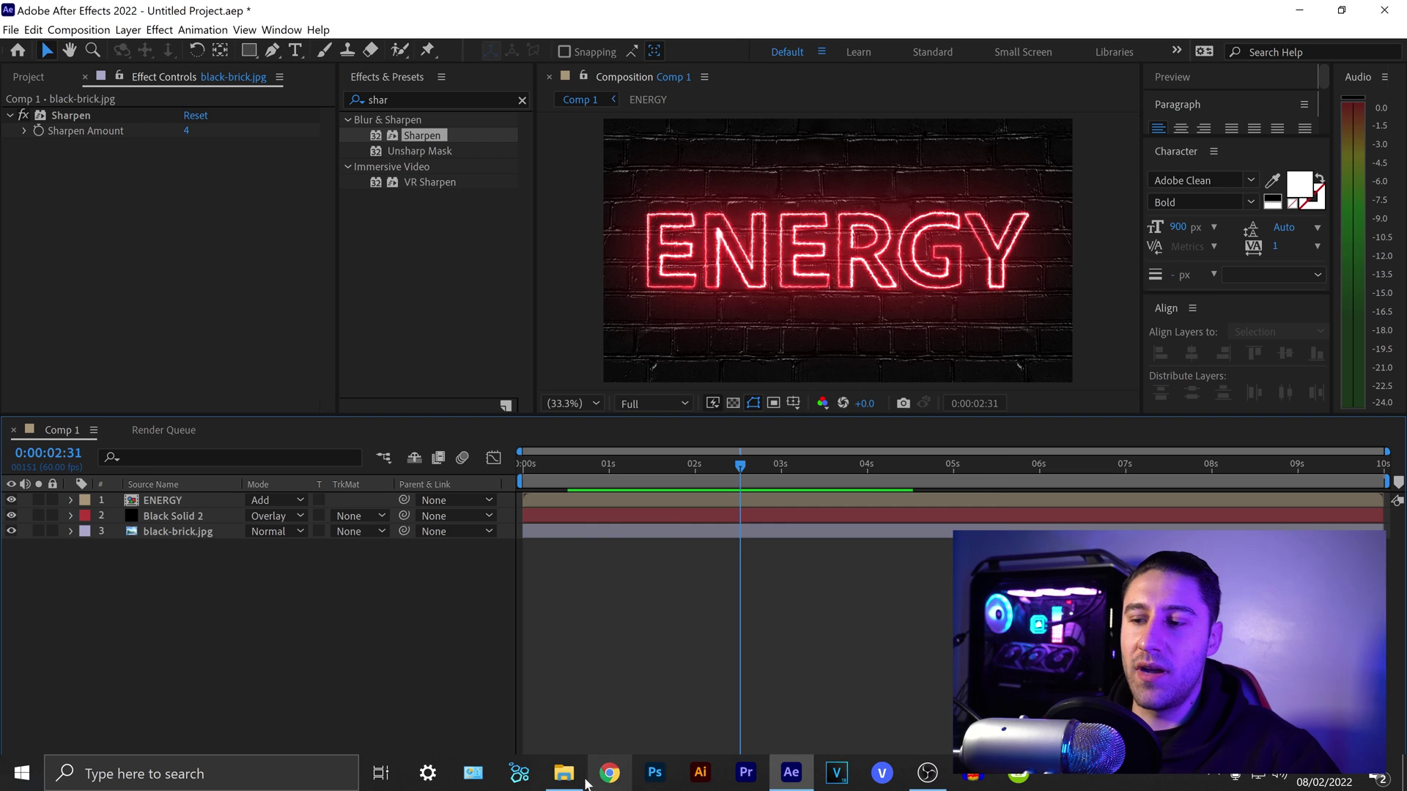
Add the tv glitch effect.jpg image from the file explorer beneath the ENERGY layer and enlarge it to cover the whole frame
click(565, 776)
drag(705, 455, 180, 614)
drag(173, 499, 157, 517)
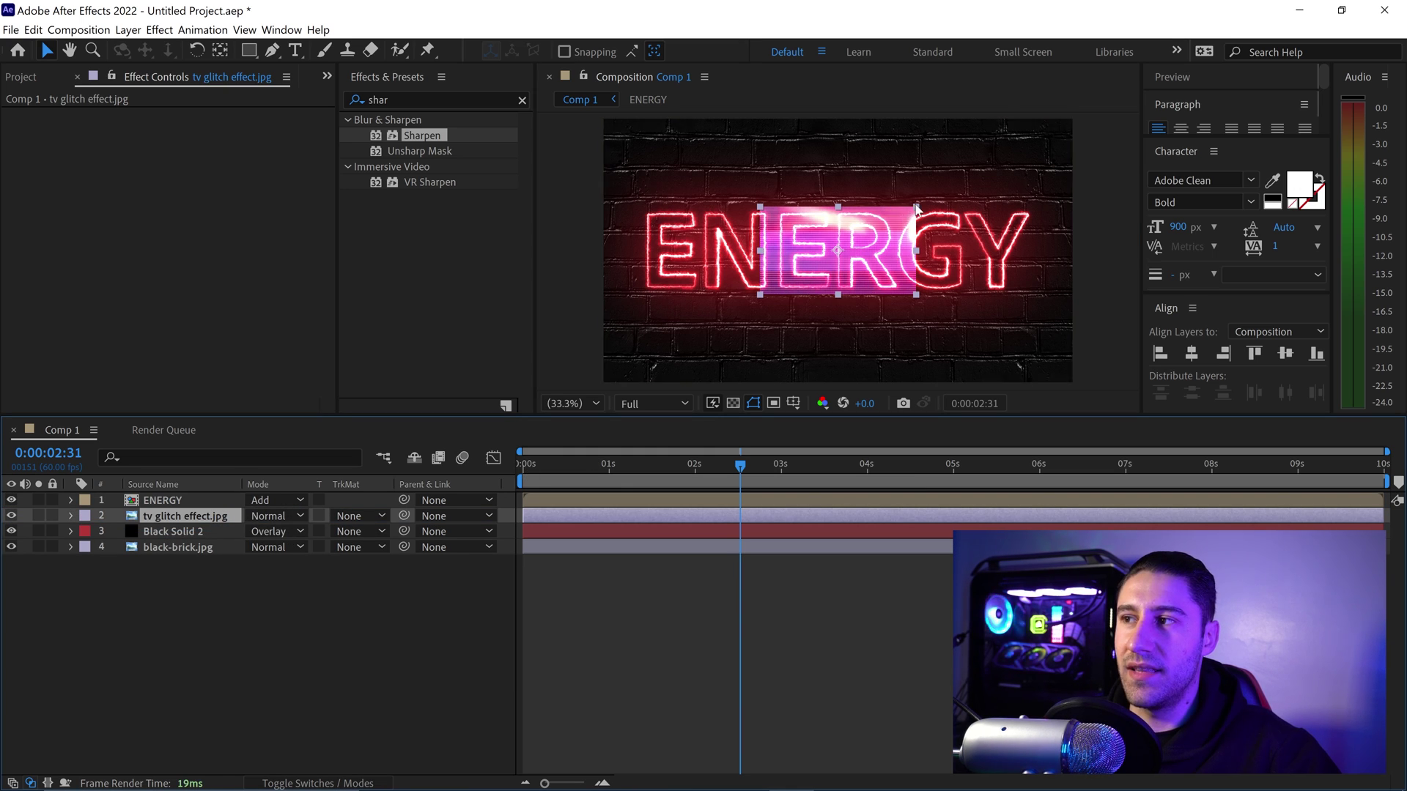
drag(916, 208, 1076, 116)
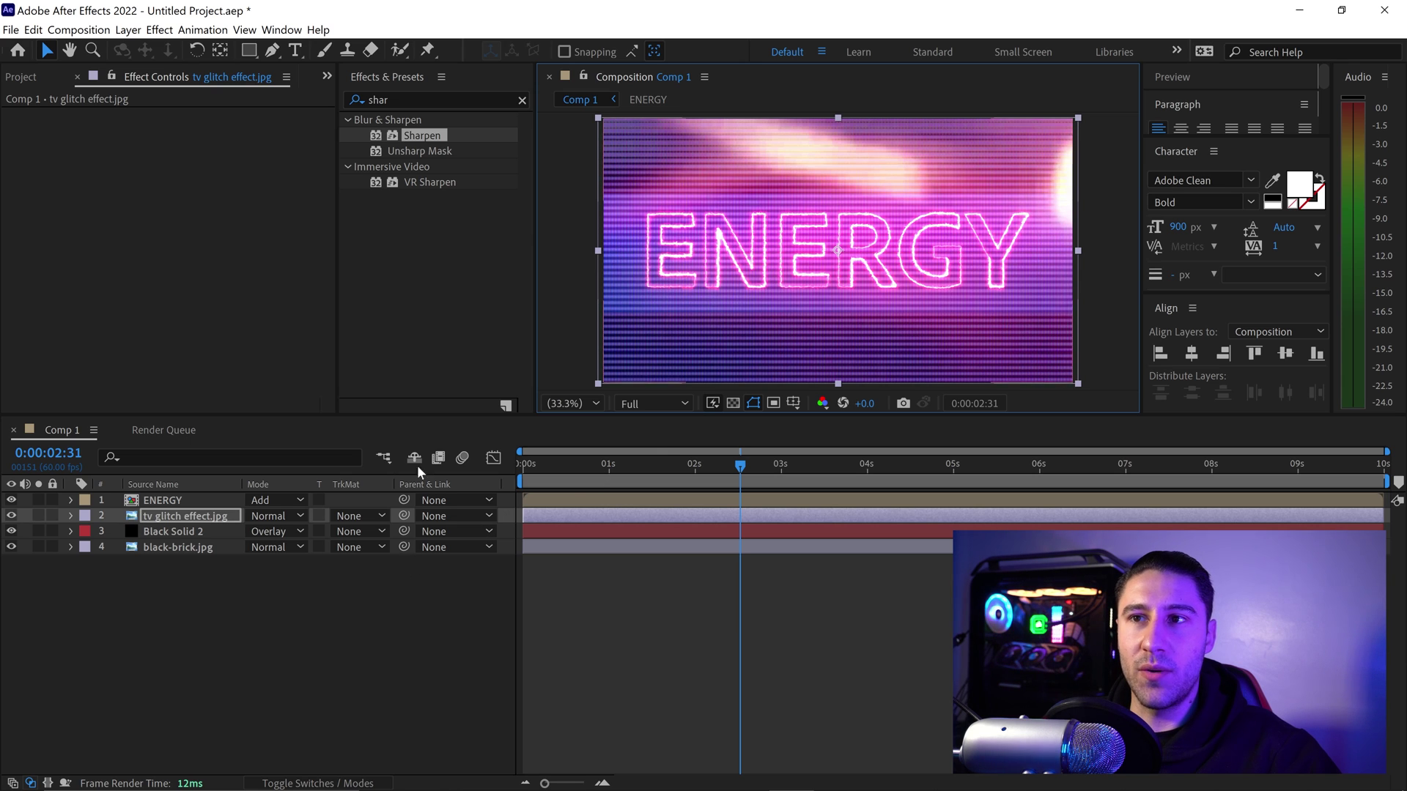
Apply Gaussian Blur from Blur & Sharpen to the tv glitch effect.jpg layer with a Blurriness of 50
click(522, 100)
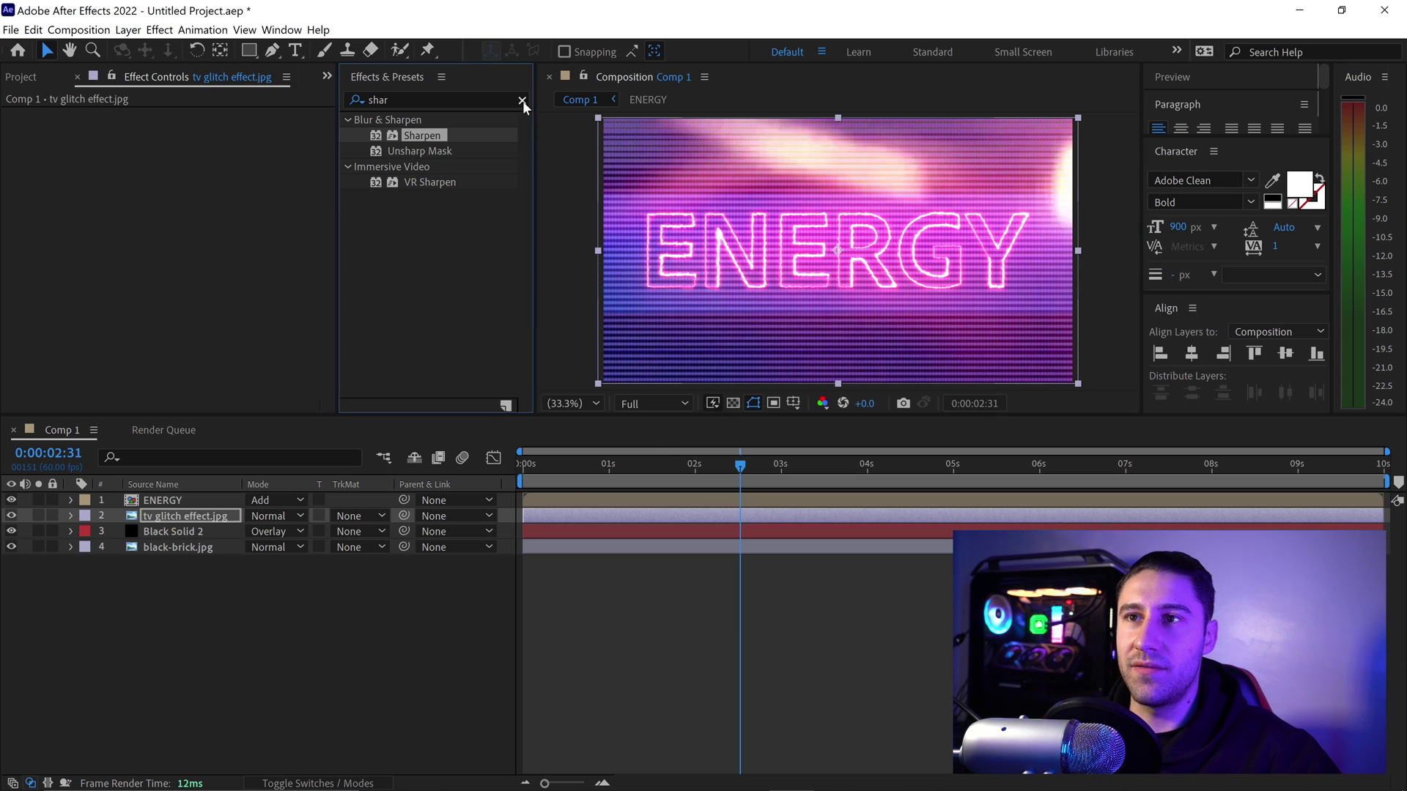
click(410, 99)
text(gas)
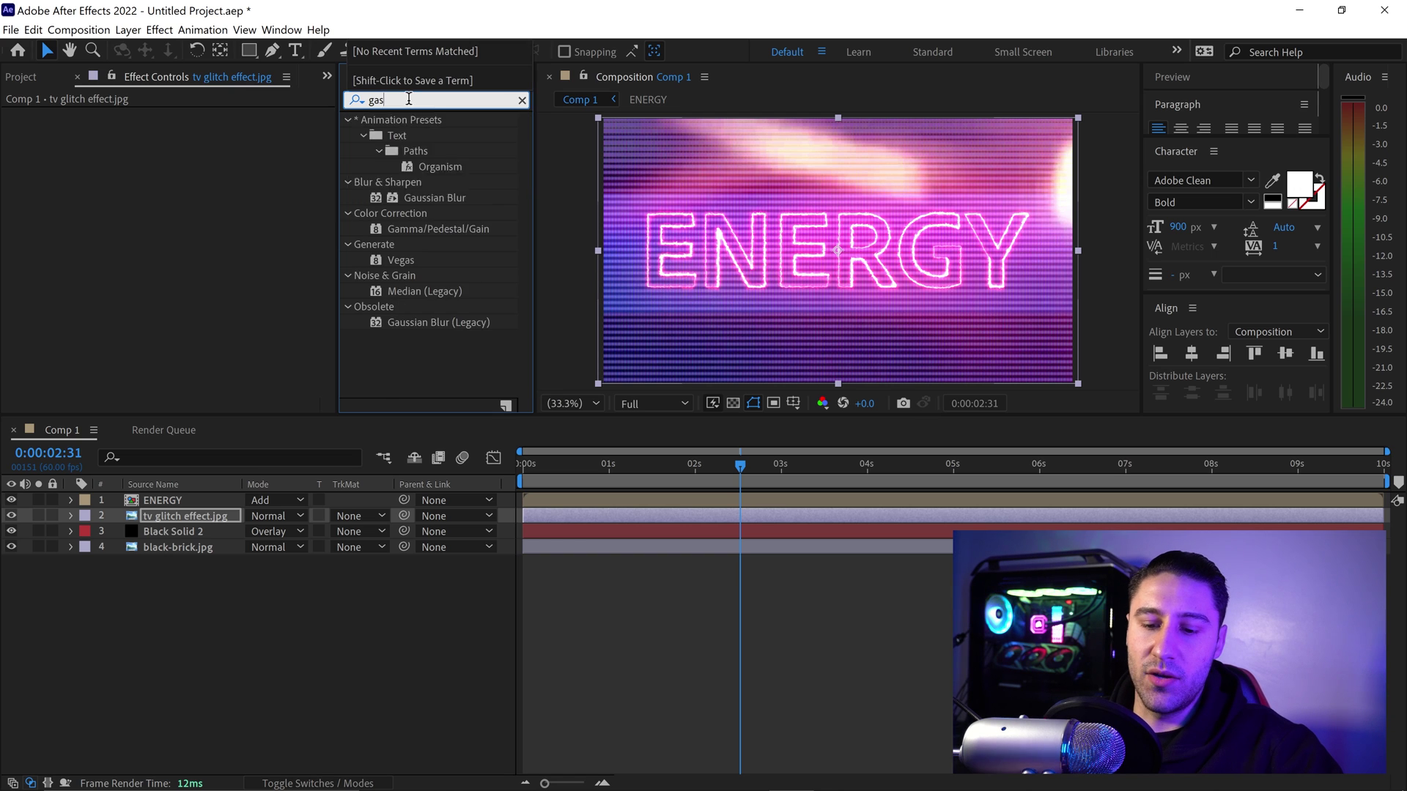
key(BackSpace)
text(uss)
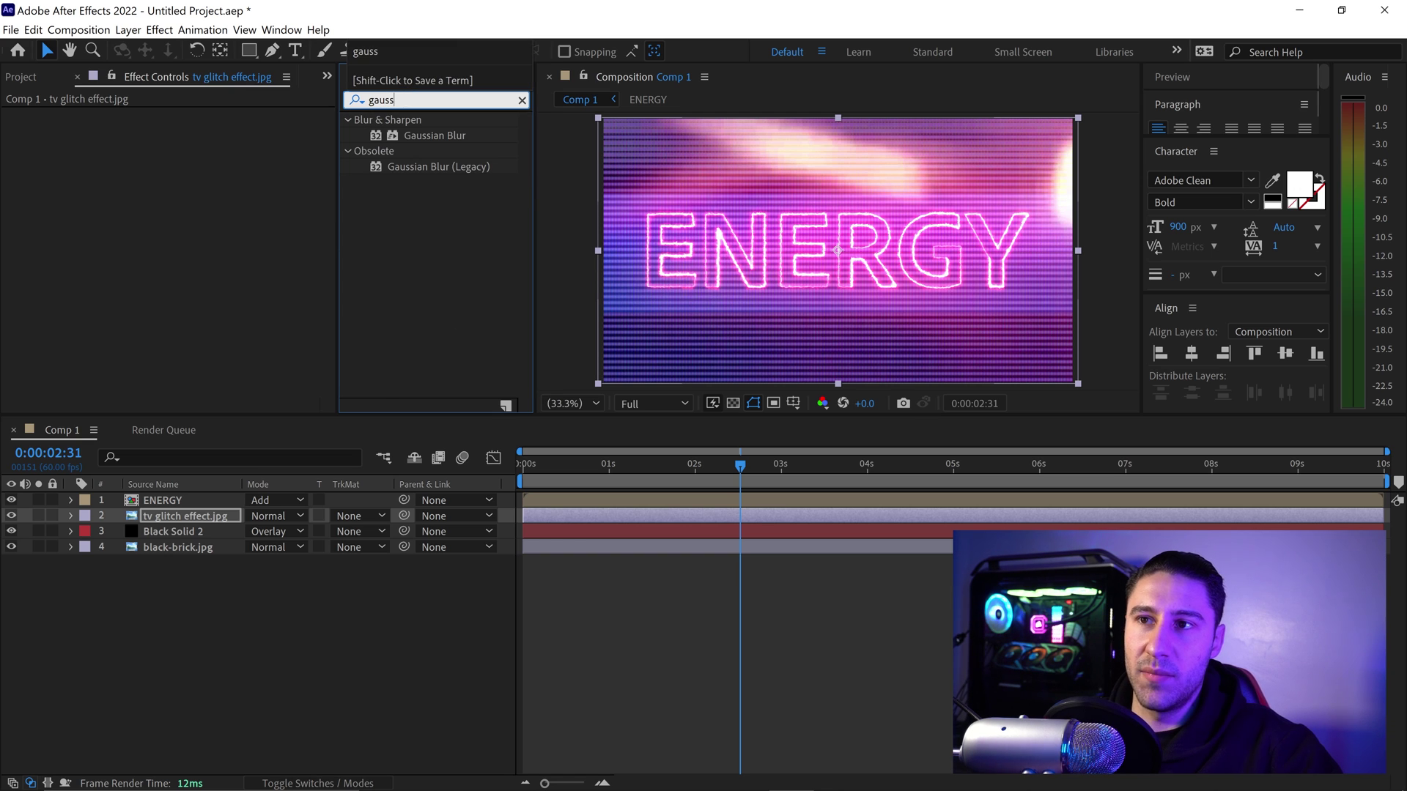
drag(421, 135, 139, 187)
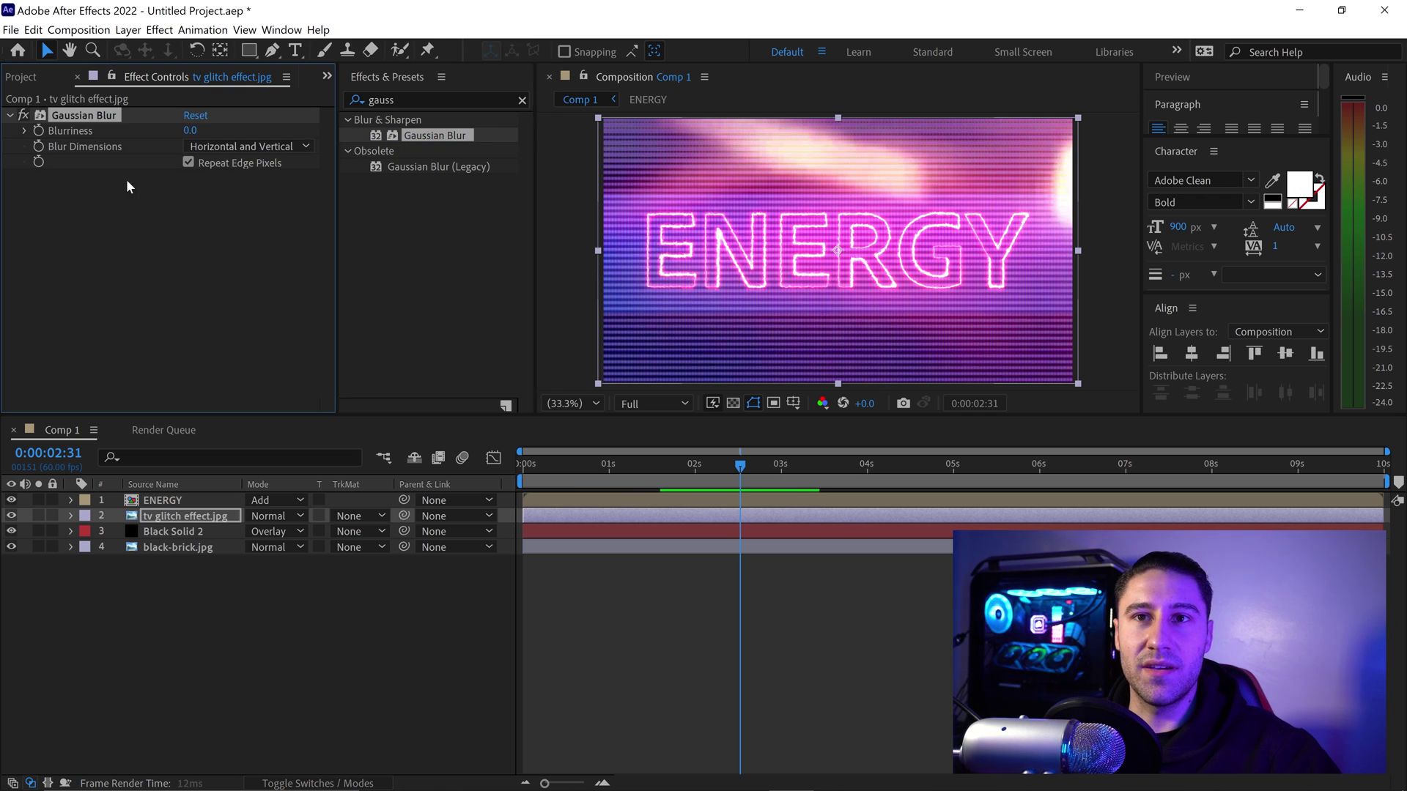
click(193, 131)
text(50)
click(234, 199)
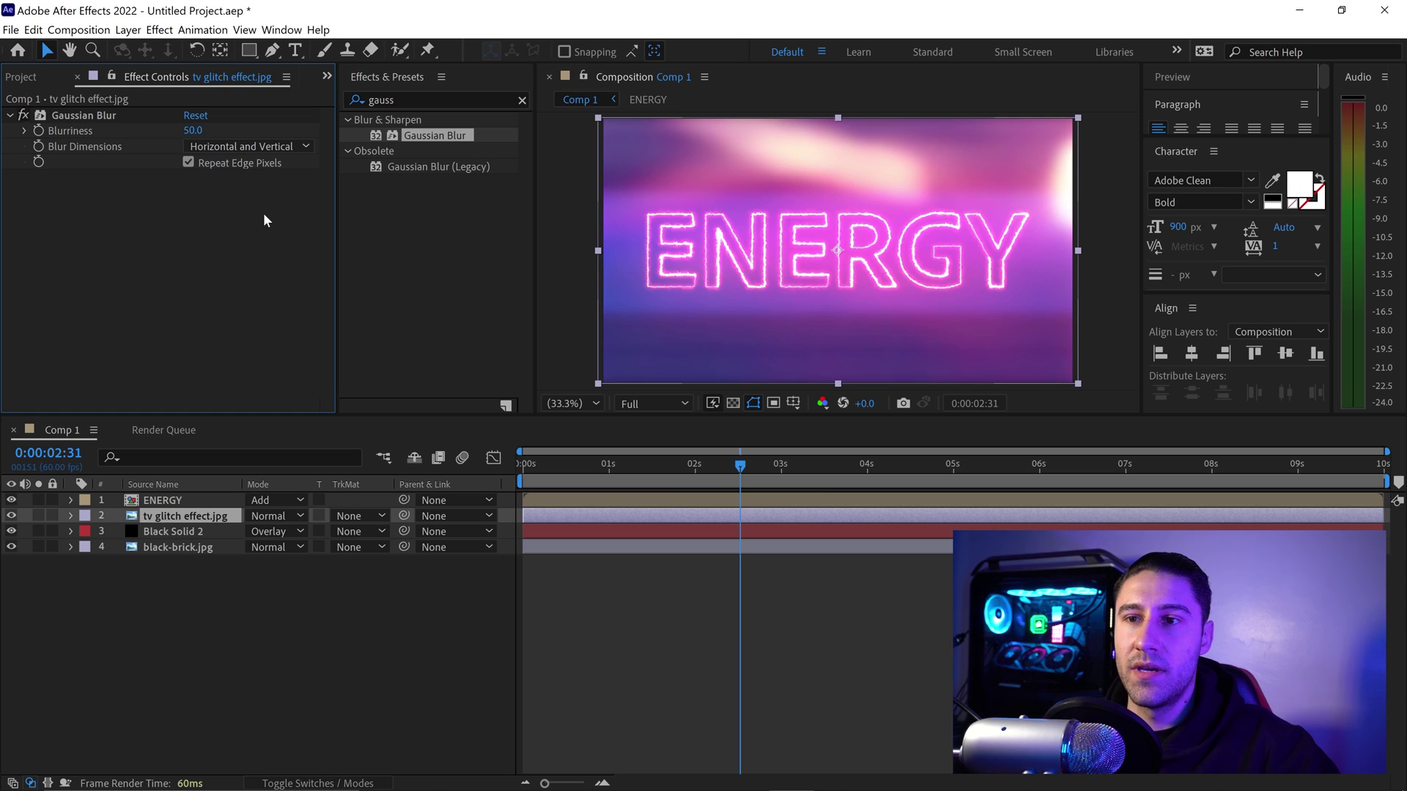
Set the blending mode of the tv glitch effect.jpg layer to Vivid Light
click(274, 516)
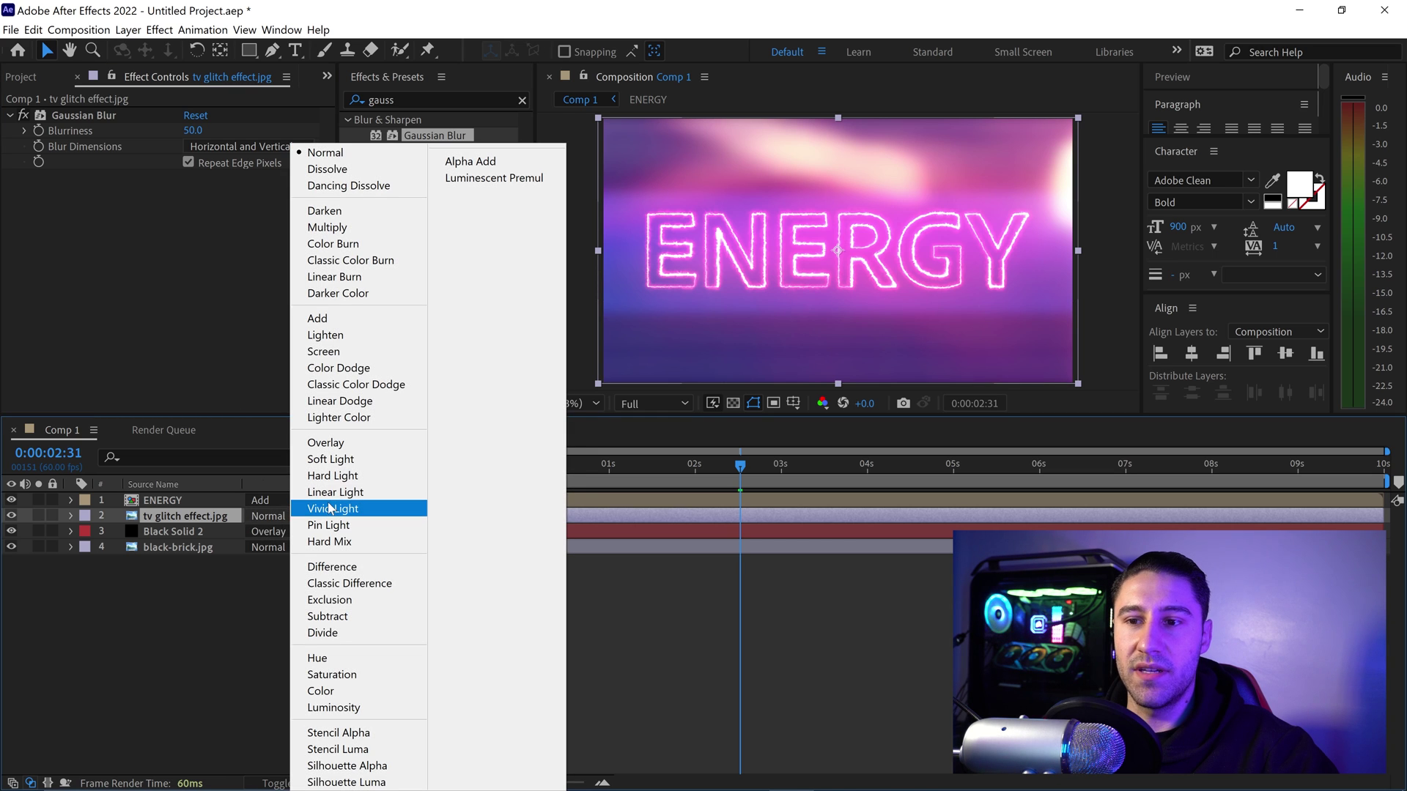
click(315, 508)
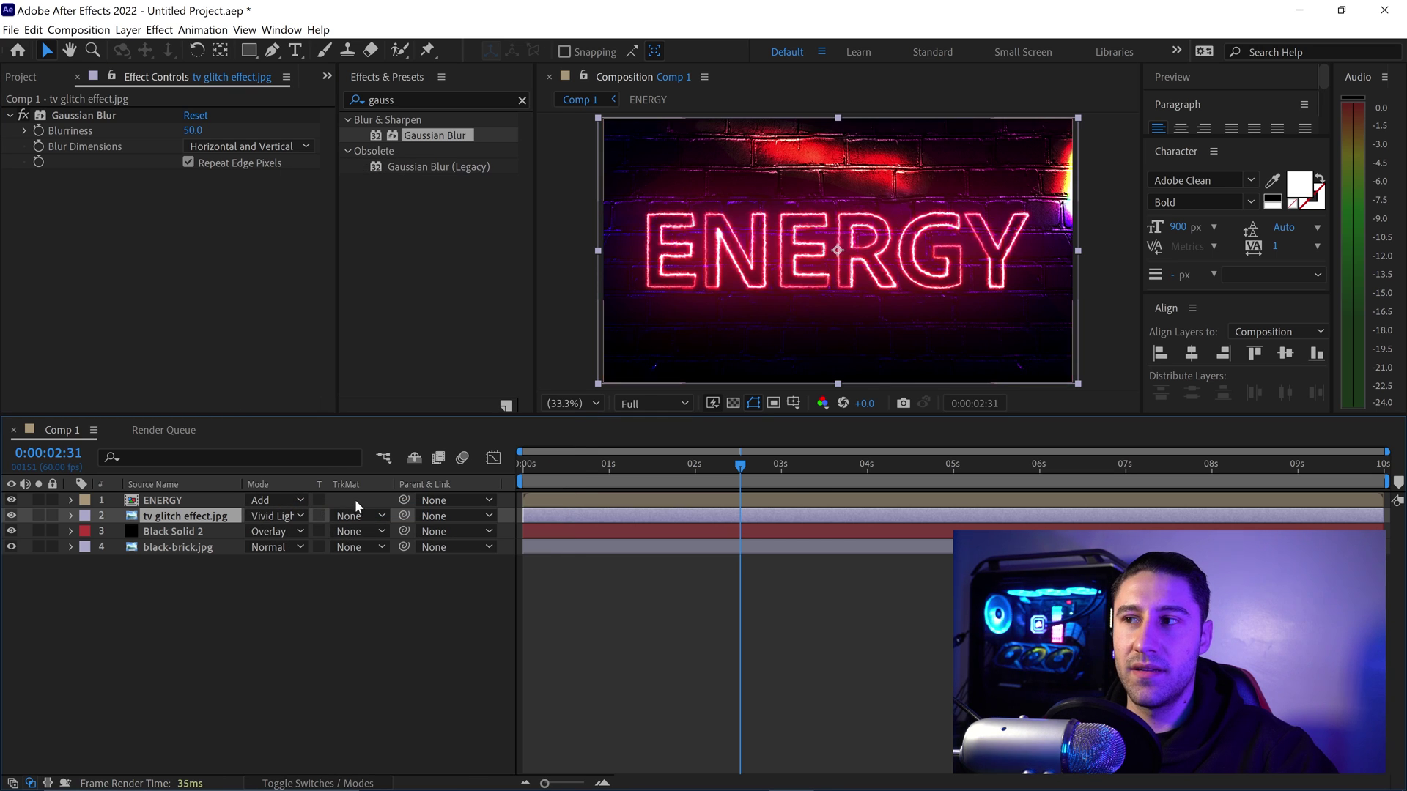
click(394, 551)
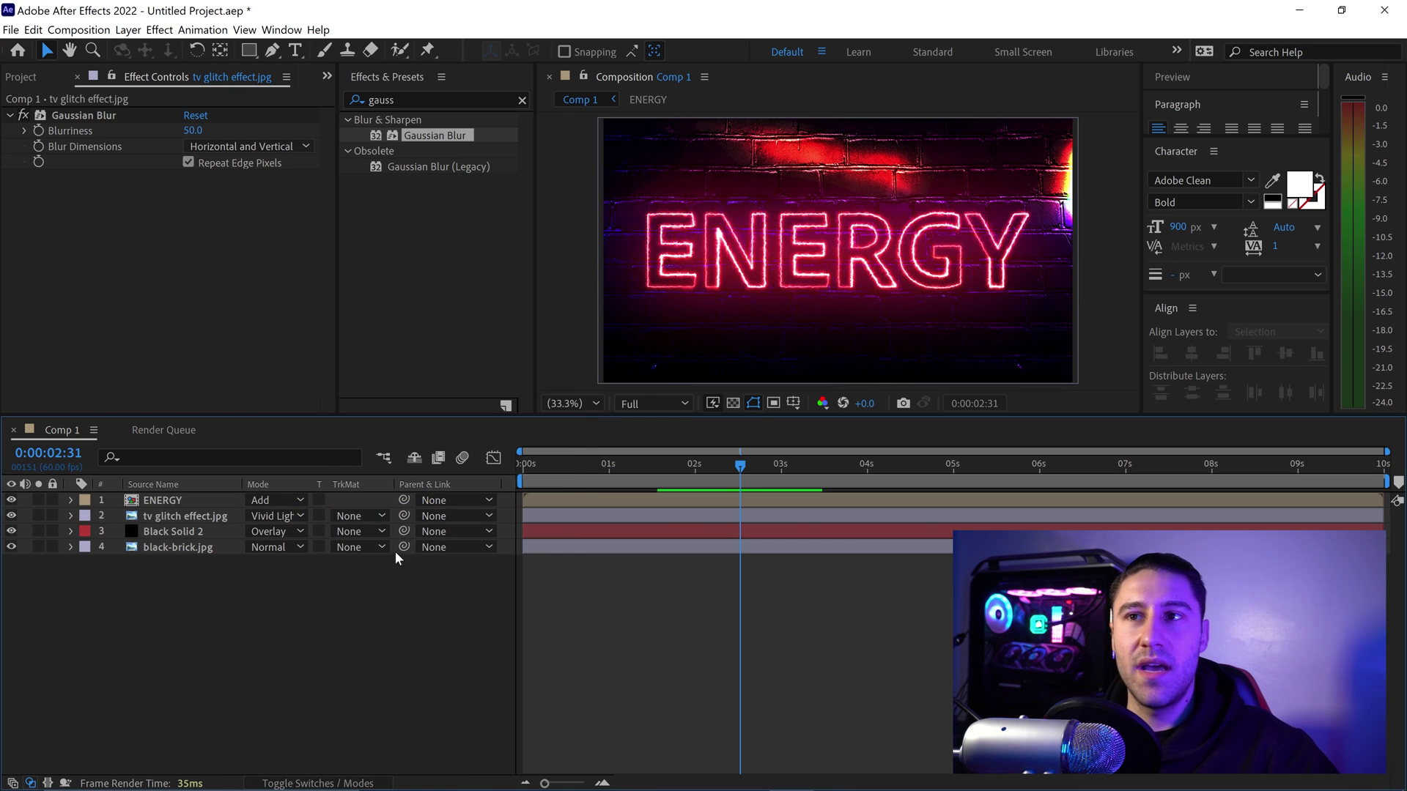
Apply the 4-Color Gradient effect to the tv glitch effect.jpg layer, below its Gaussian Blur
click(522, 102)
click(442, 100)
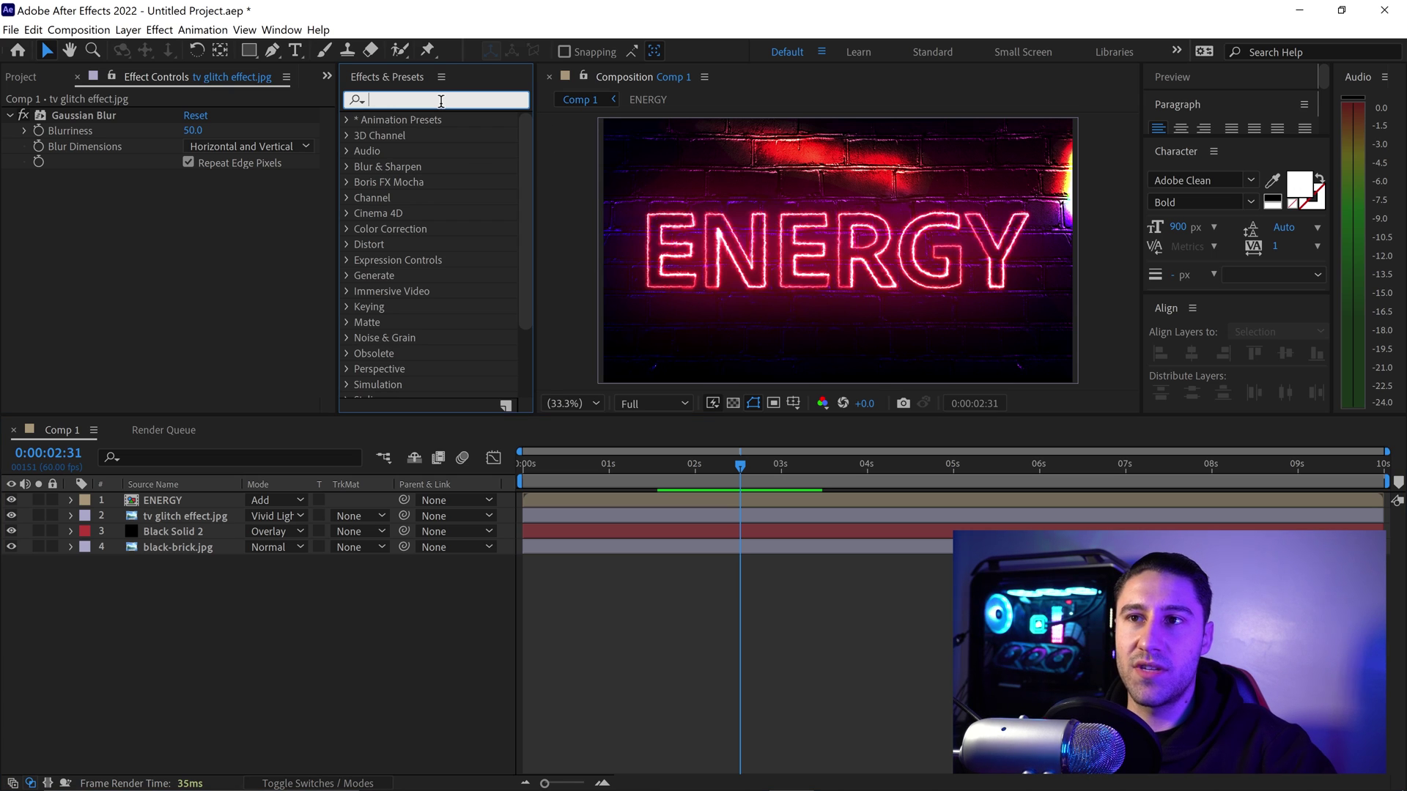
text(4)
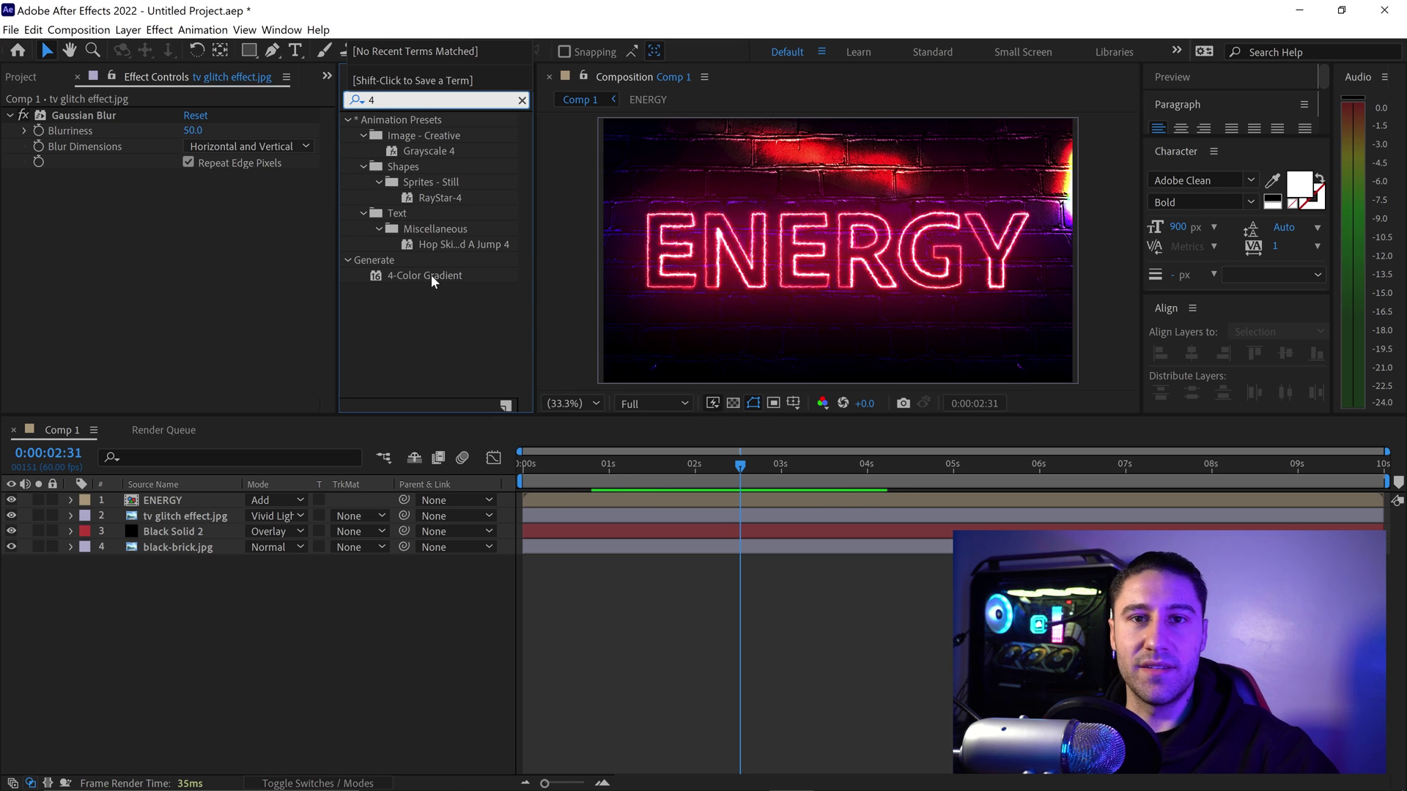
click(430, 276)
drag(419, 276, 171, 342)
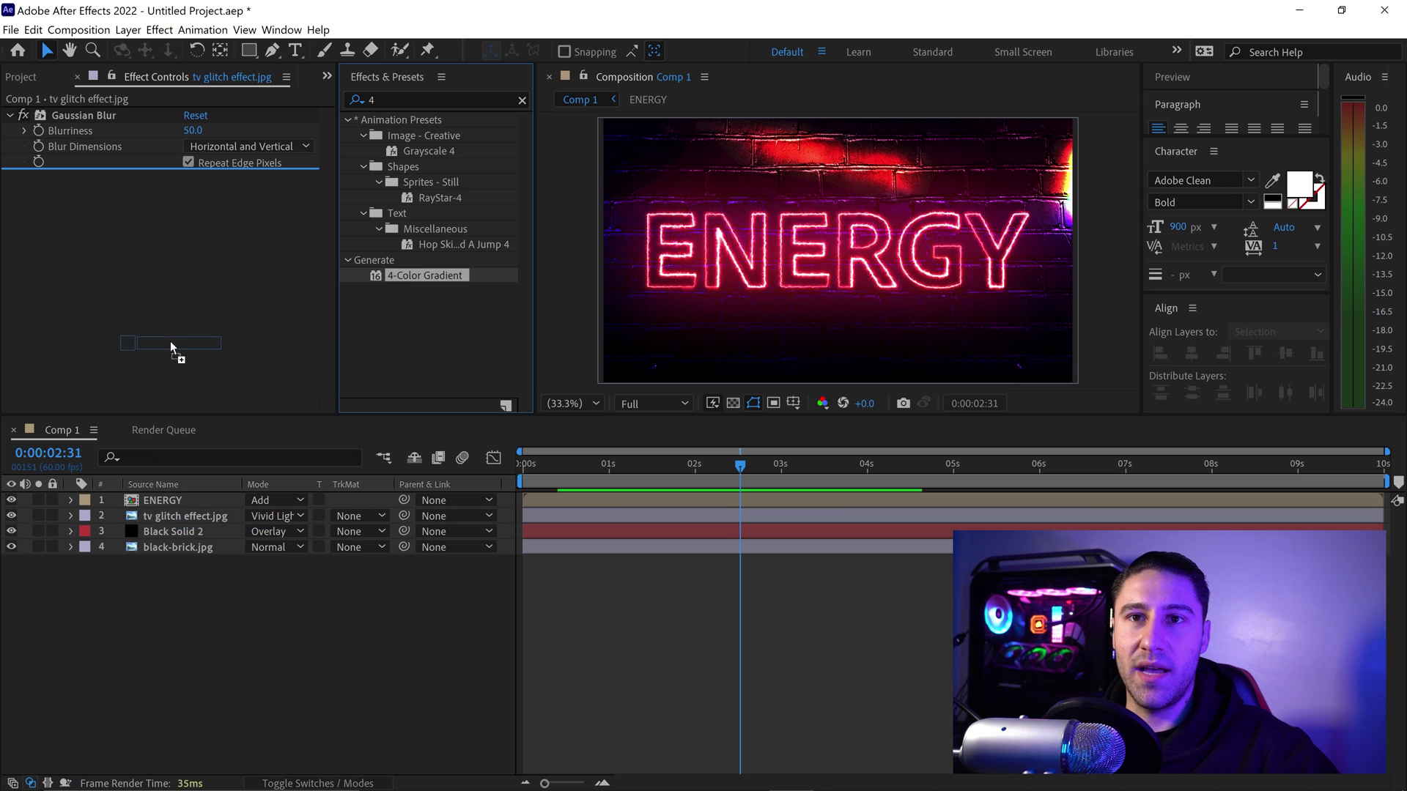
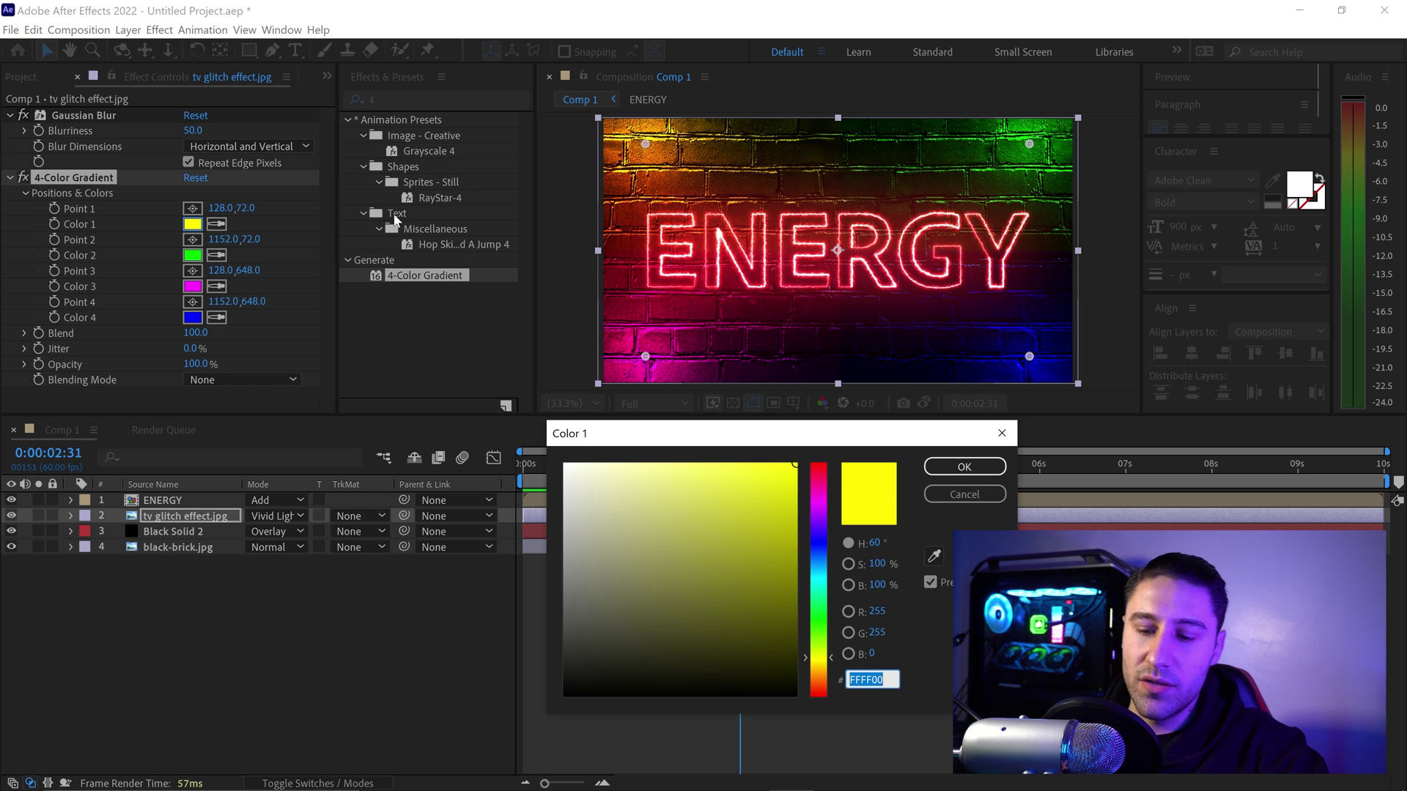
Set Color 1 of the 4-Color Gradient to purple with the hex value 9400FF
text(400)
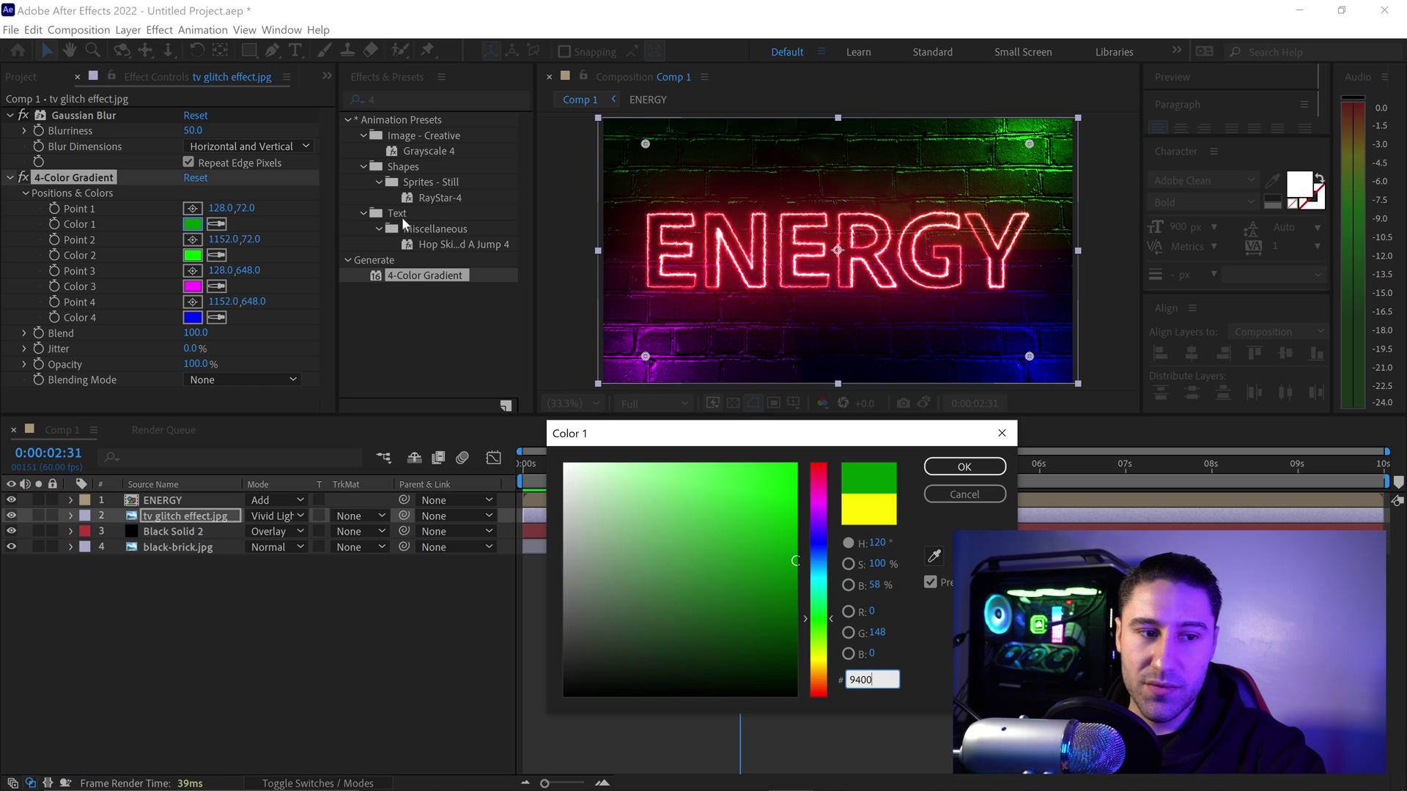
text(FF)
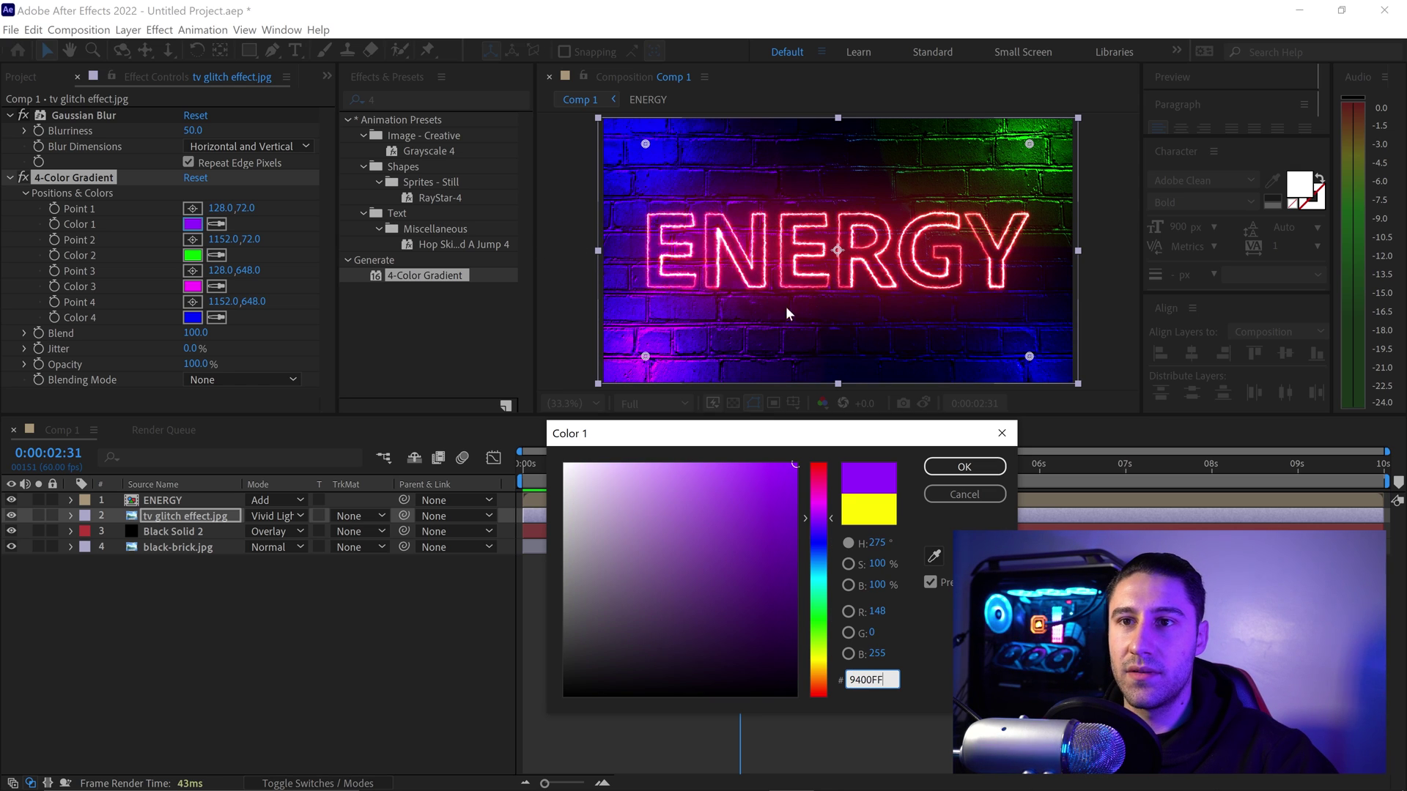
click(963, 468)
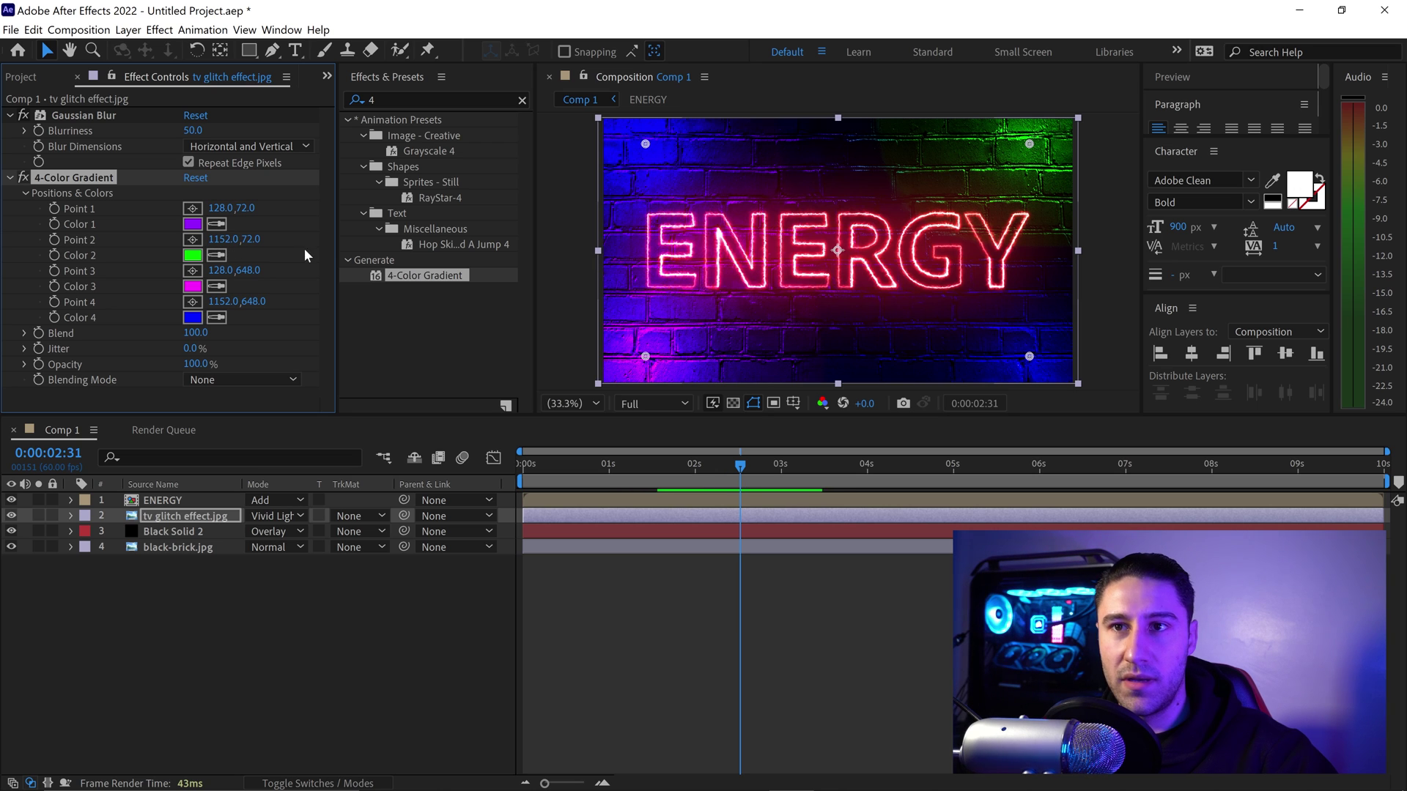
Set Color 2 of the 4-Color Gradient to green with the hex value 5AA61B
click(192, 255)
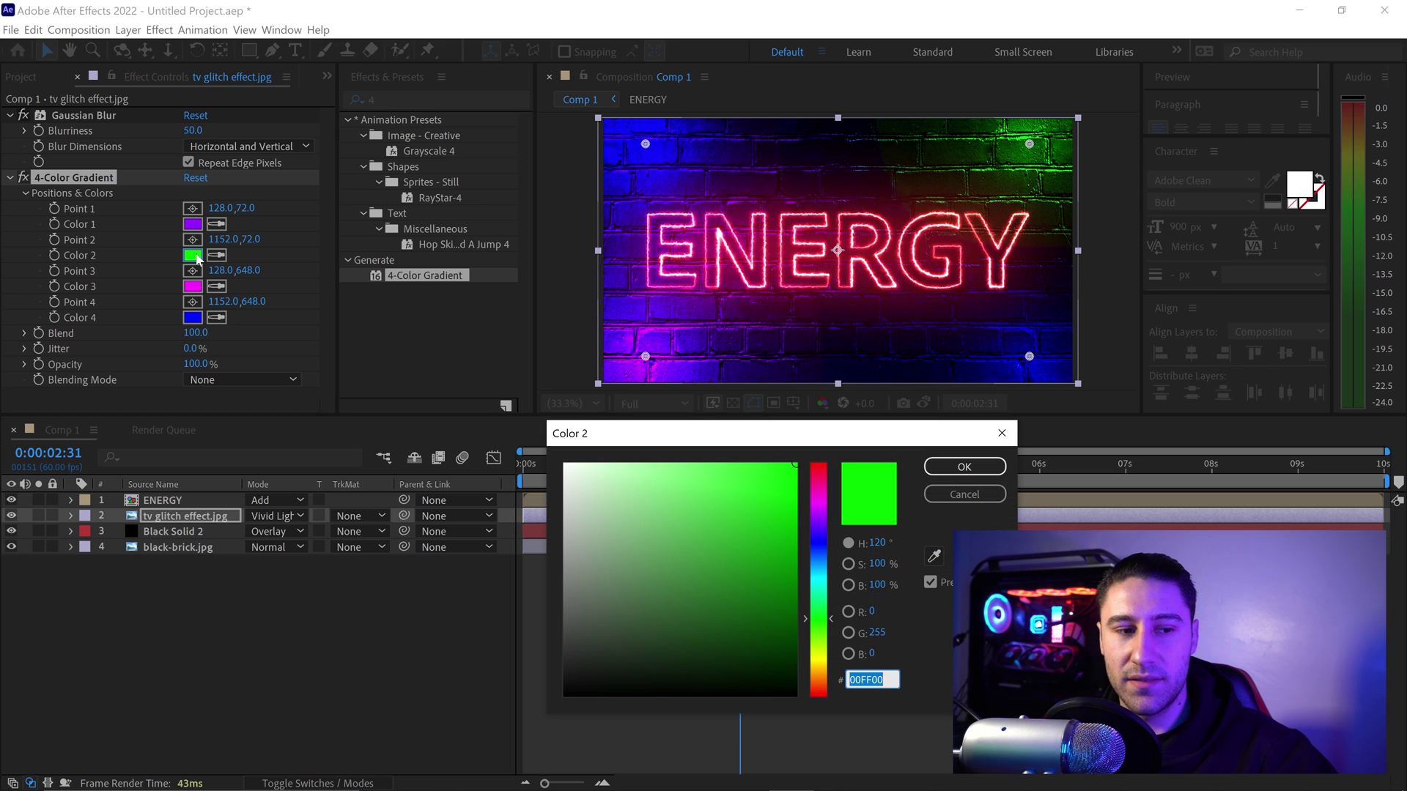
text(5AA6)
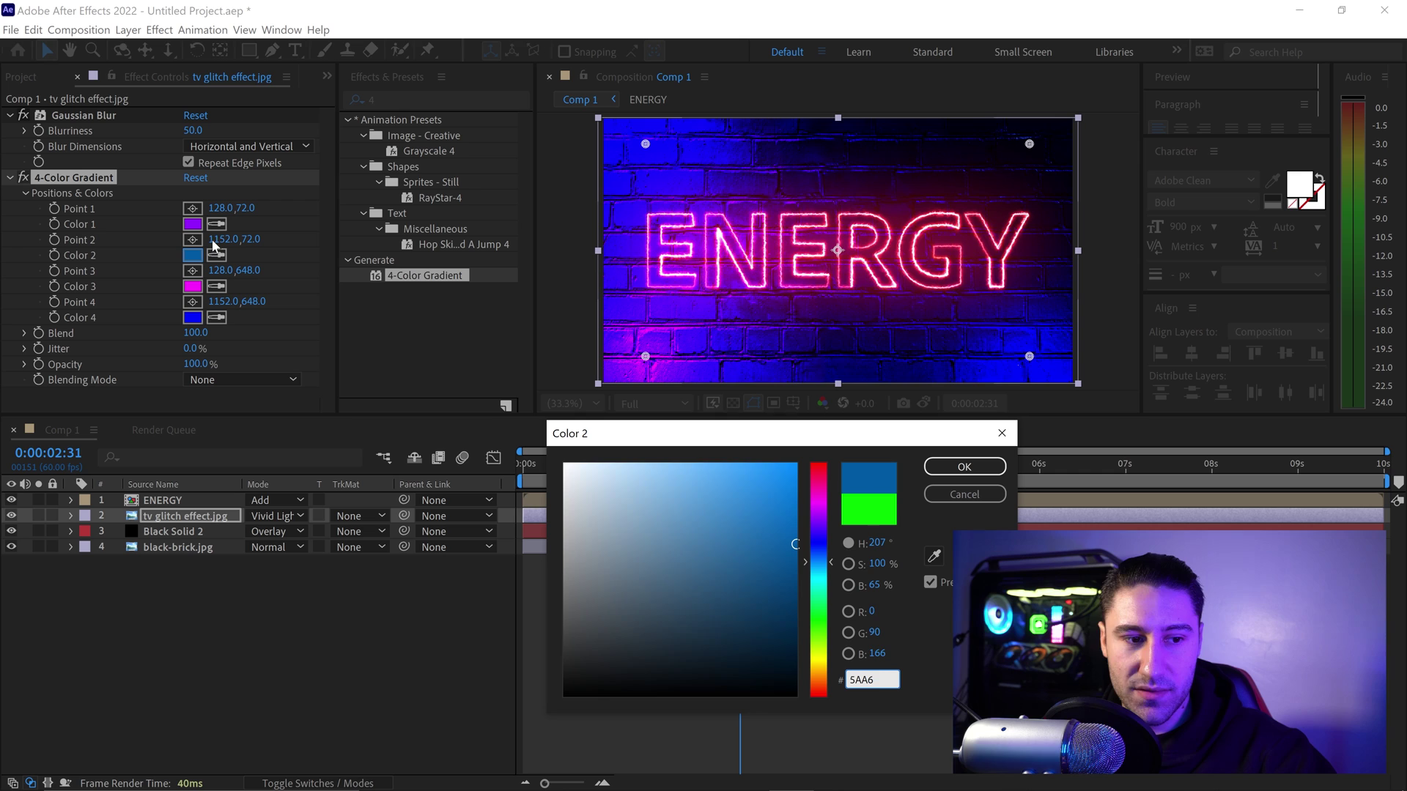
text(1B)
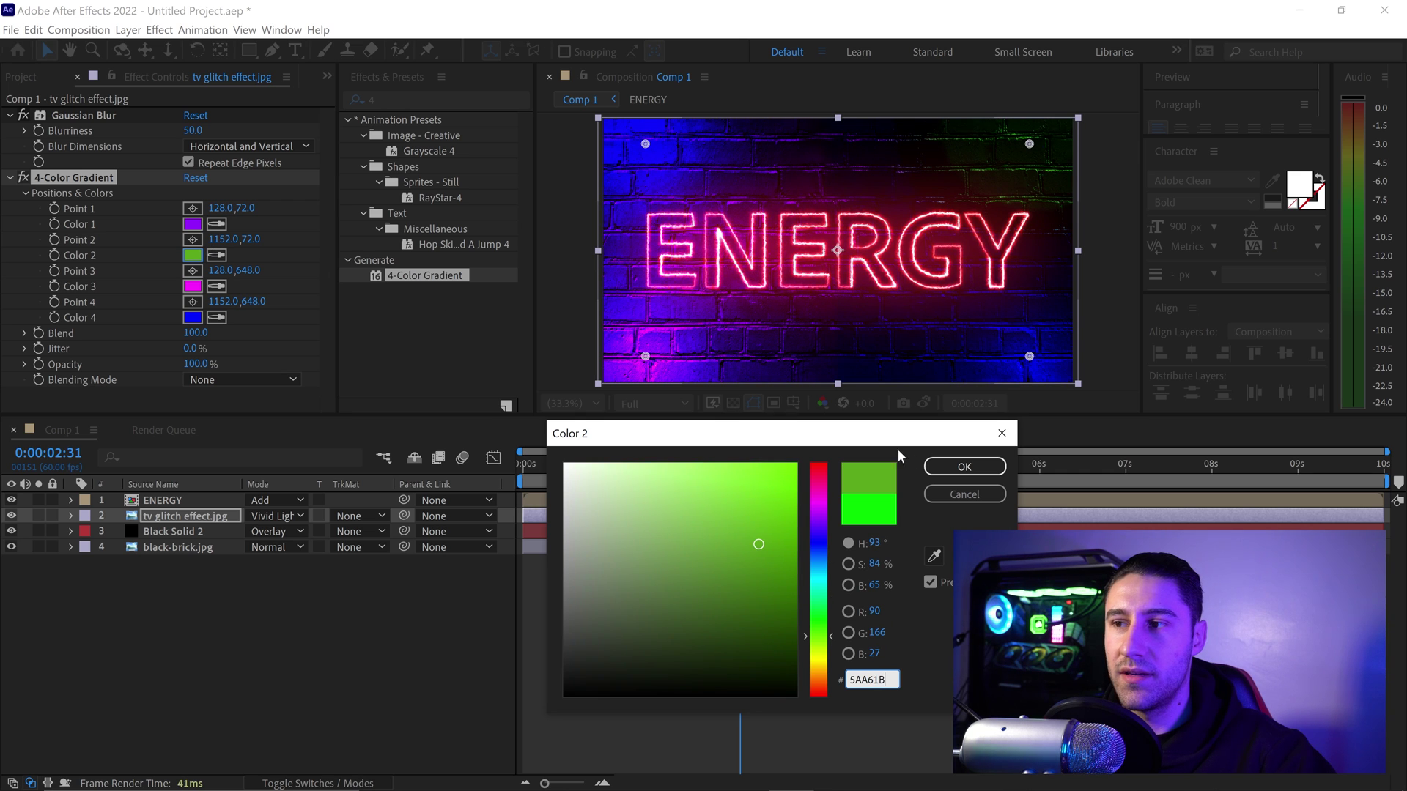
click(952, 473)
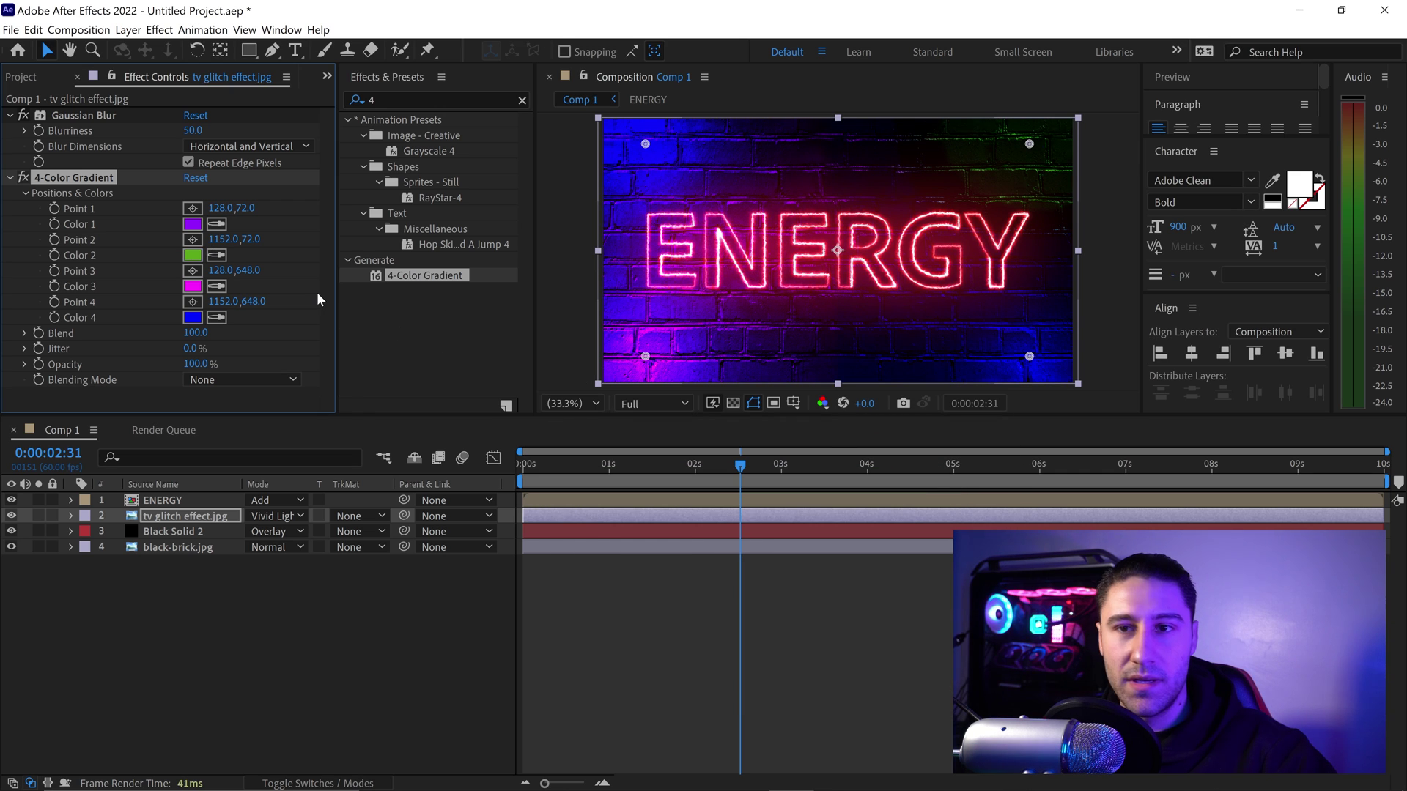
Set the position of Point 3 in the 4-Color Gradient to 27.7, 714.8
click(219, 271)
text(27)
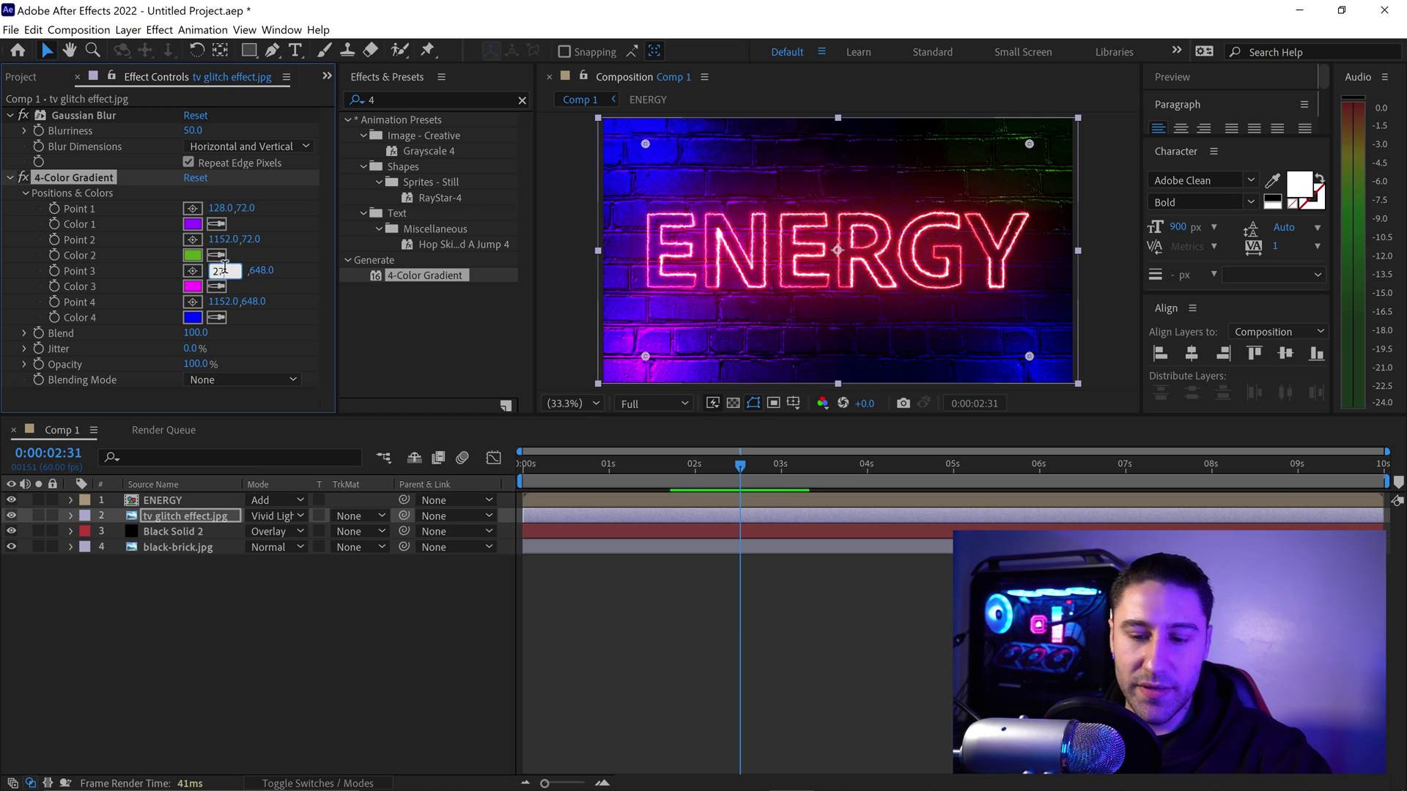
text(.7)
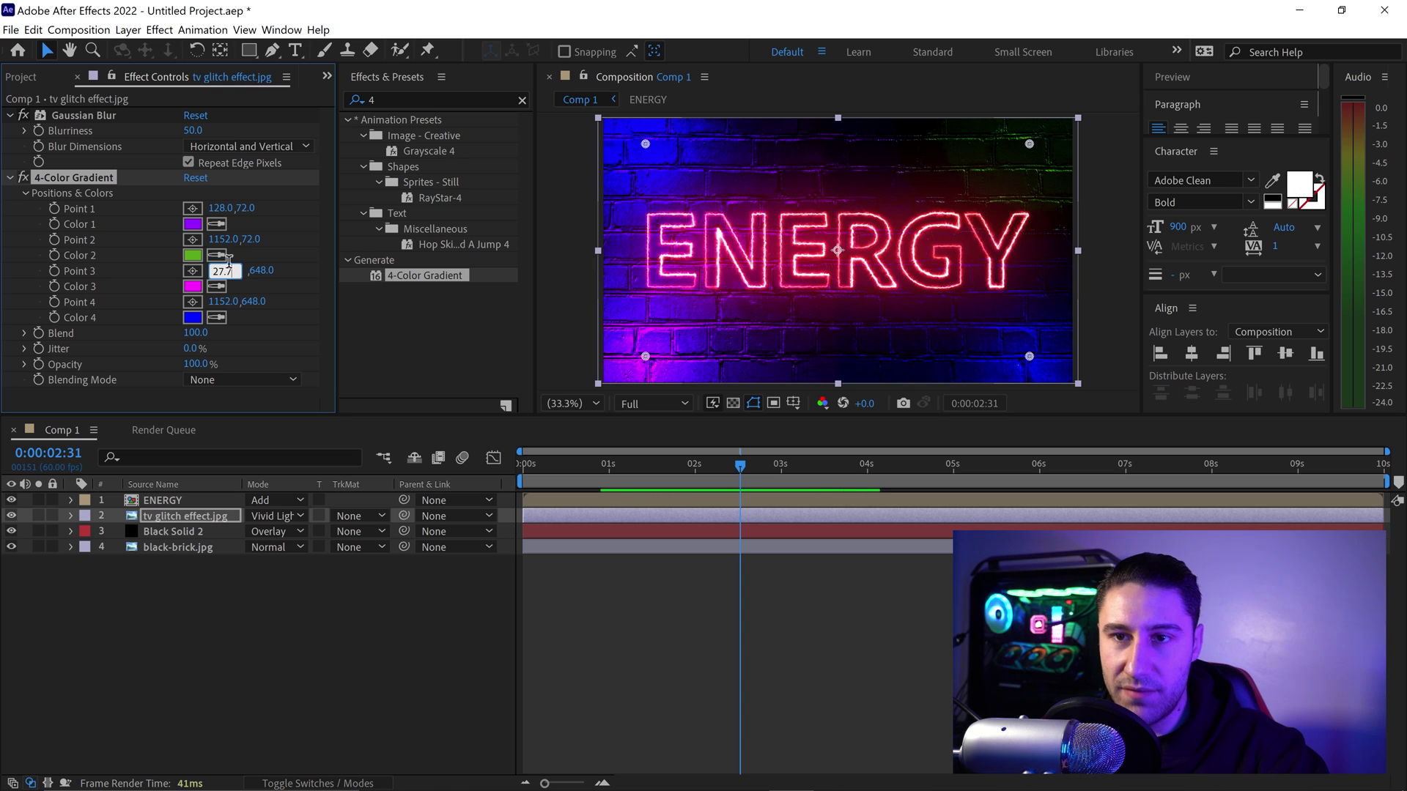
key(Return)
click(245, 271)
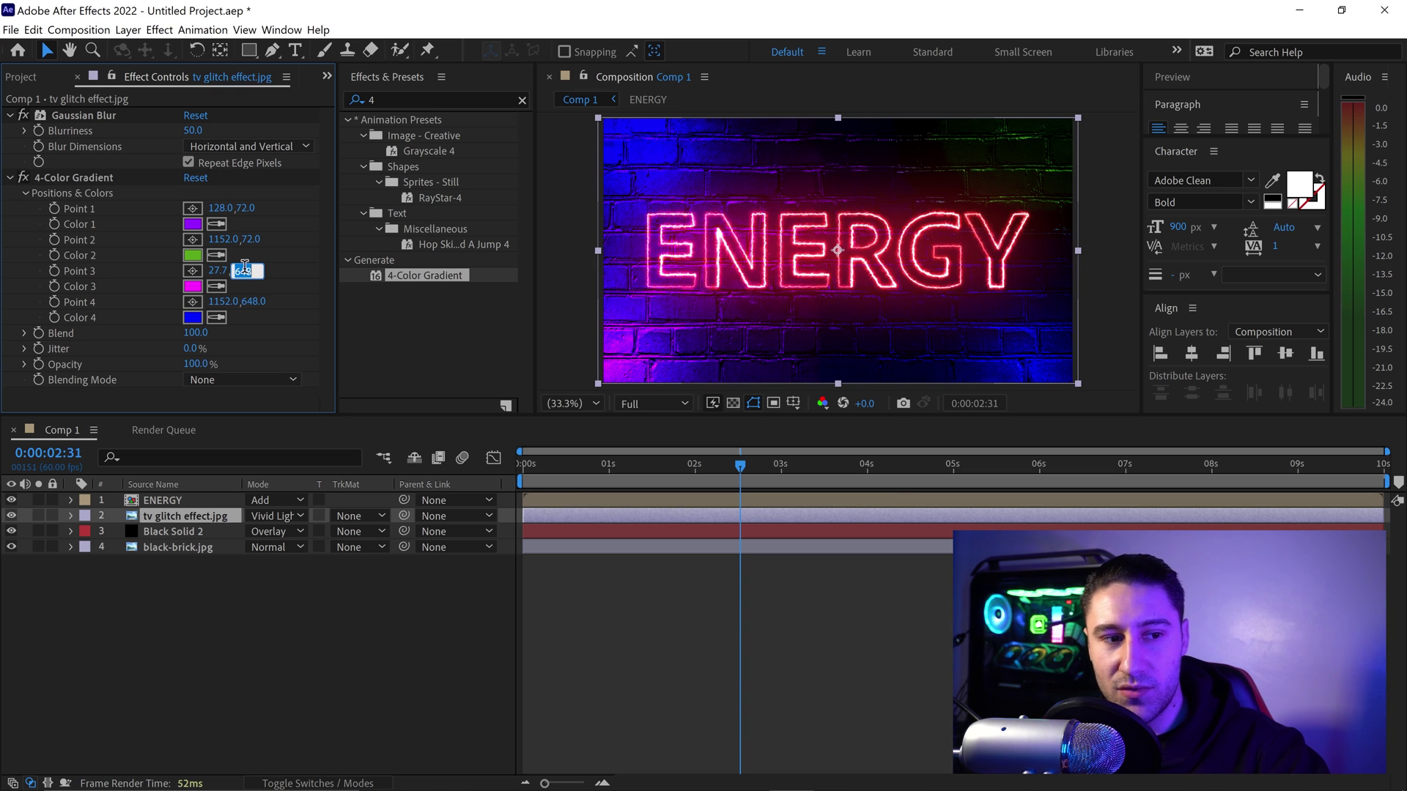
text(71)
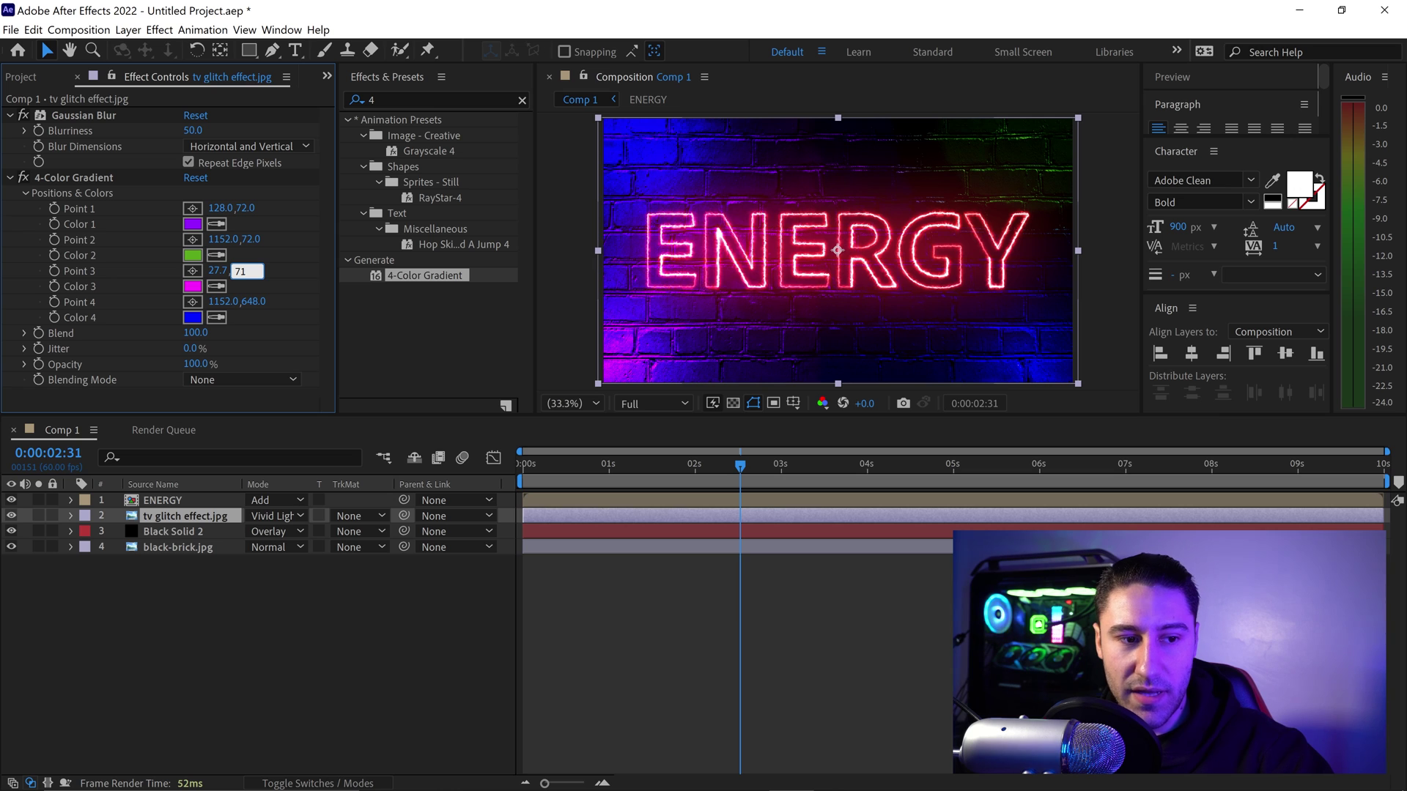
text(4.8)
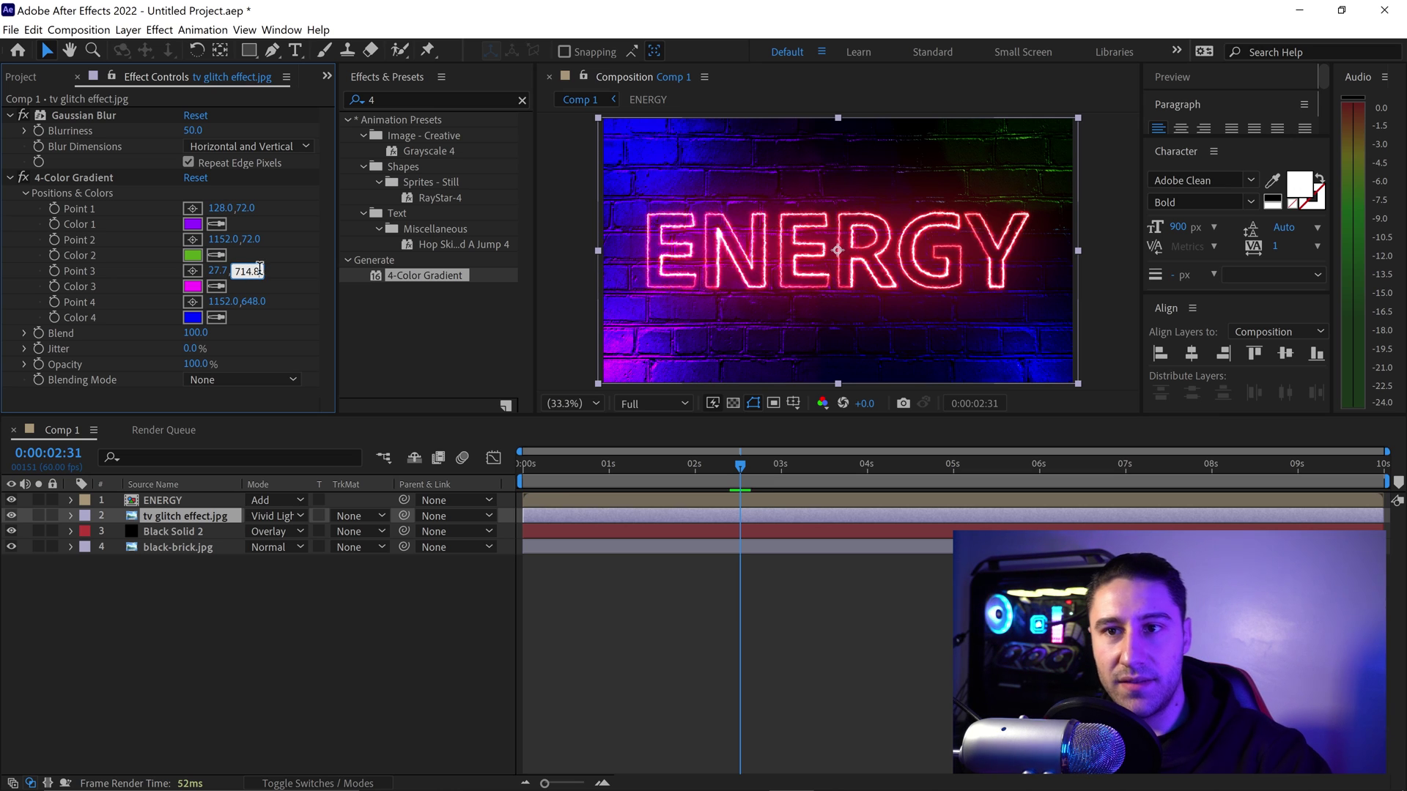
key(Return)
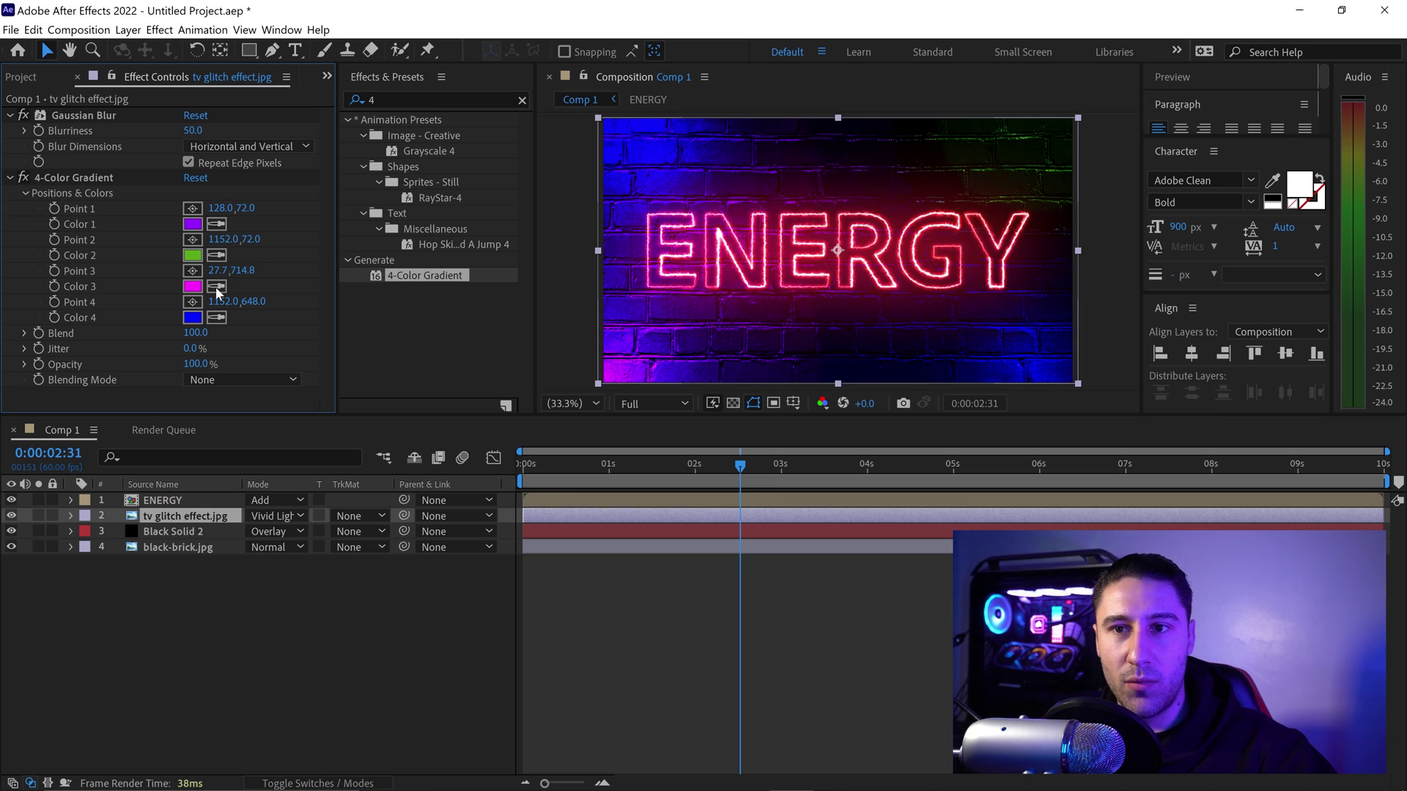
Set Color 3 of the 4-Color Gradient to muted purple with the hex value 632C9F
click(193, 287)
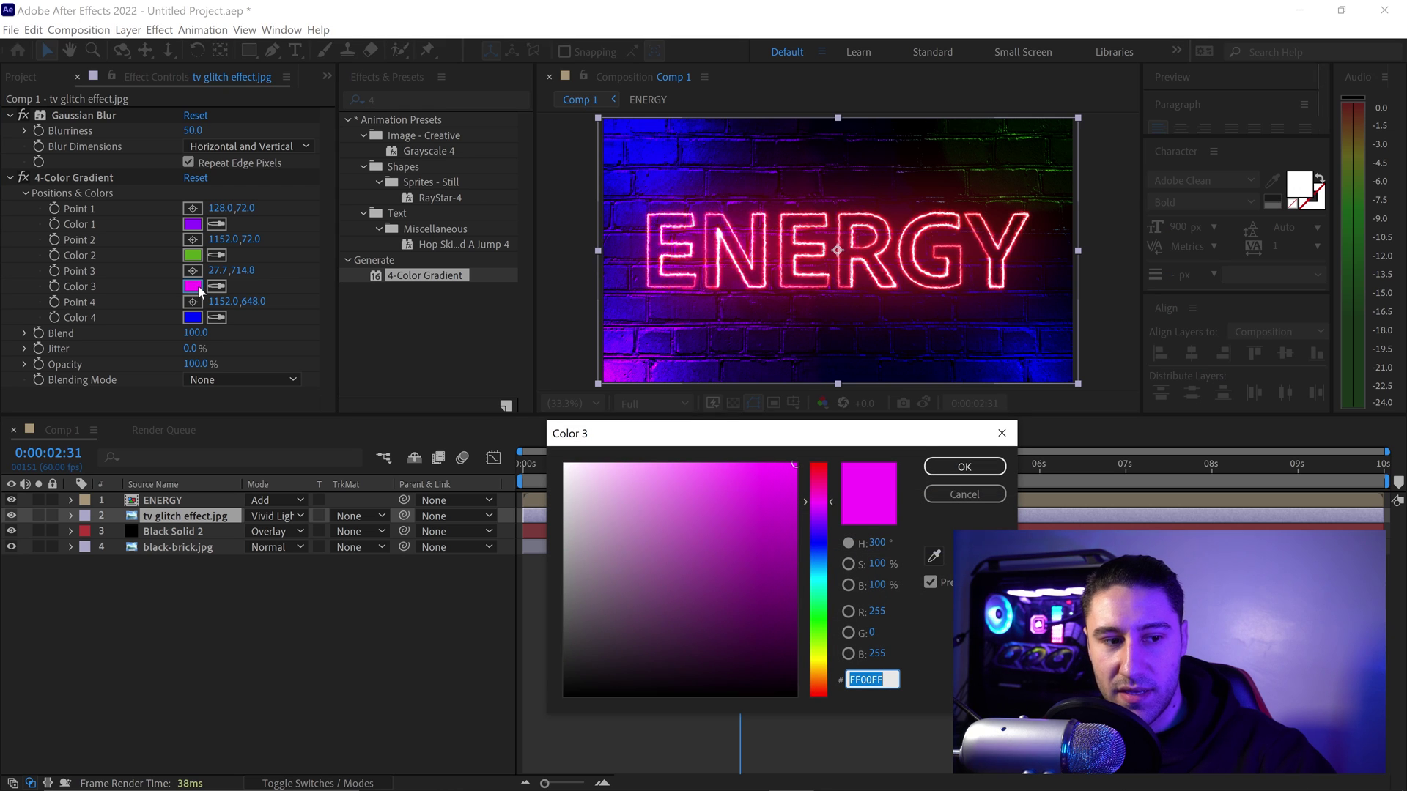
text(63)
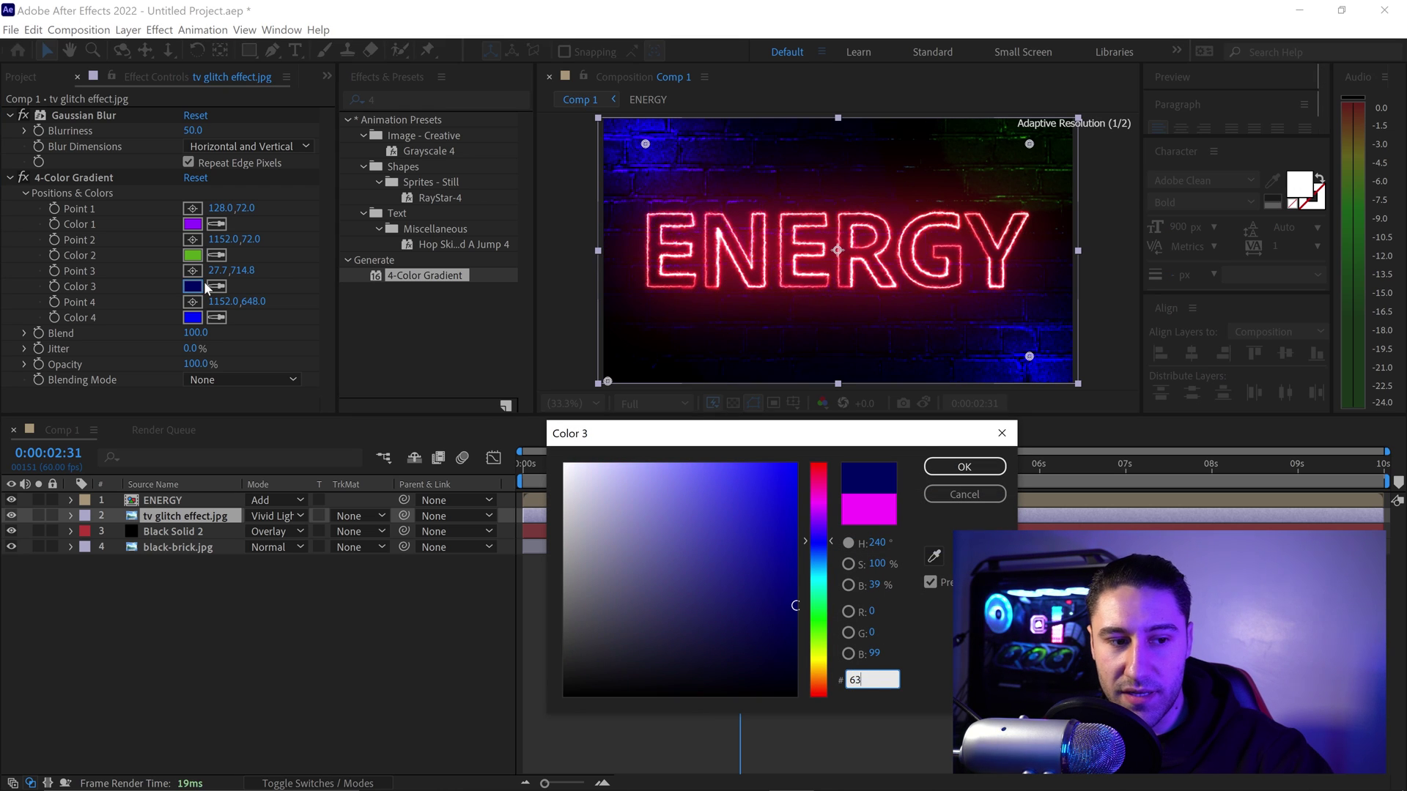
text(2C)
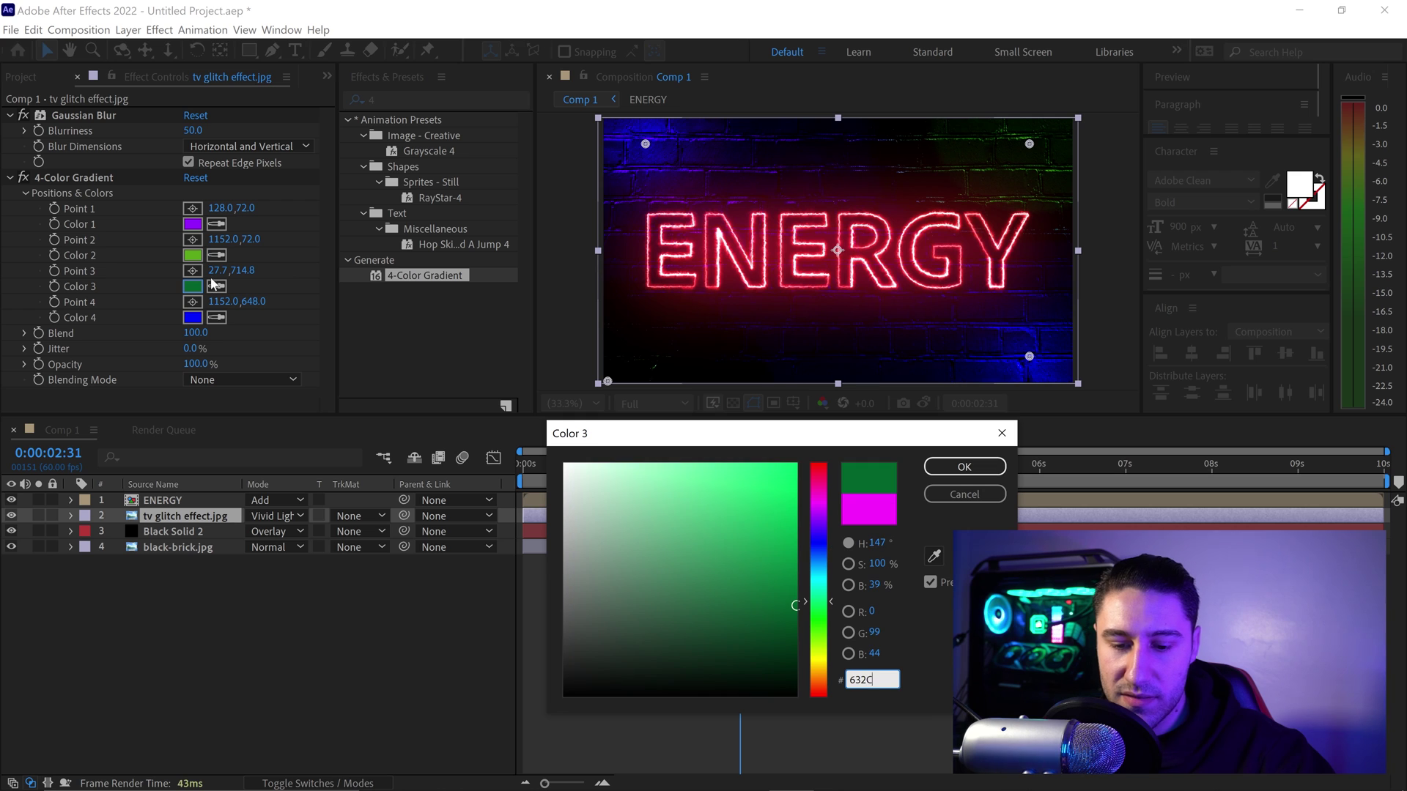
text(9F)
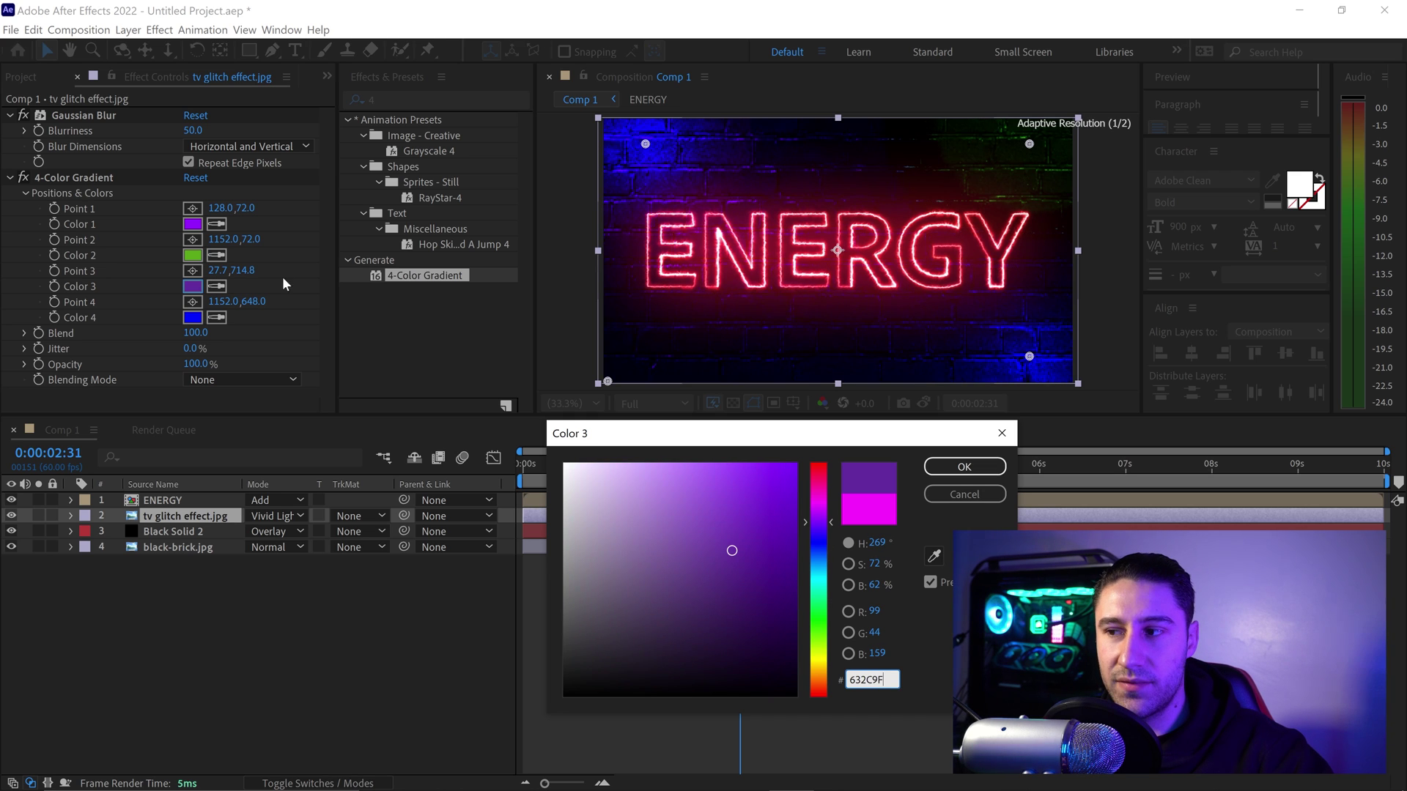
click(956, 465)
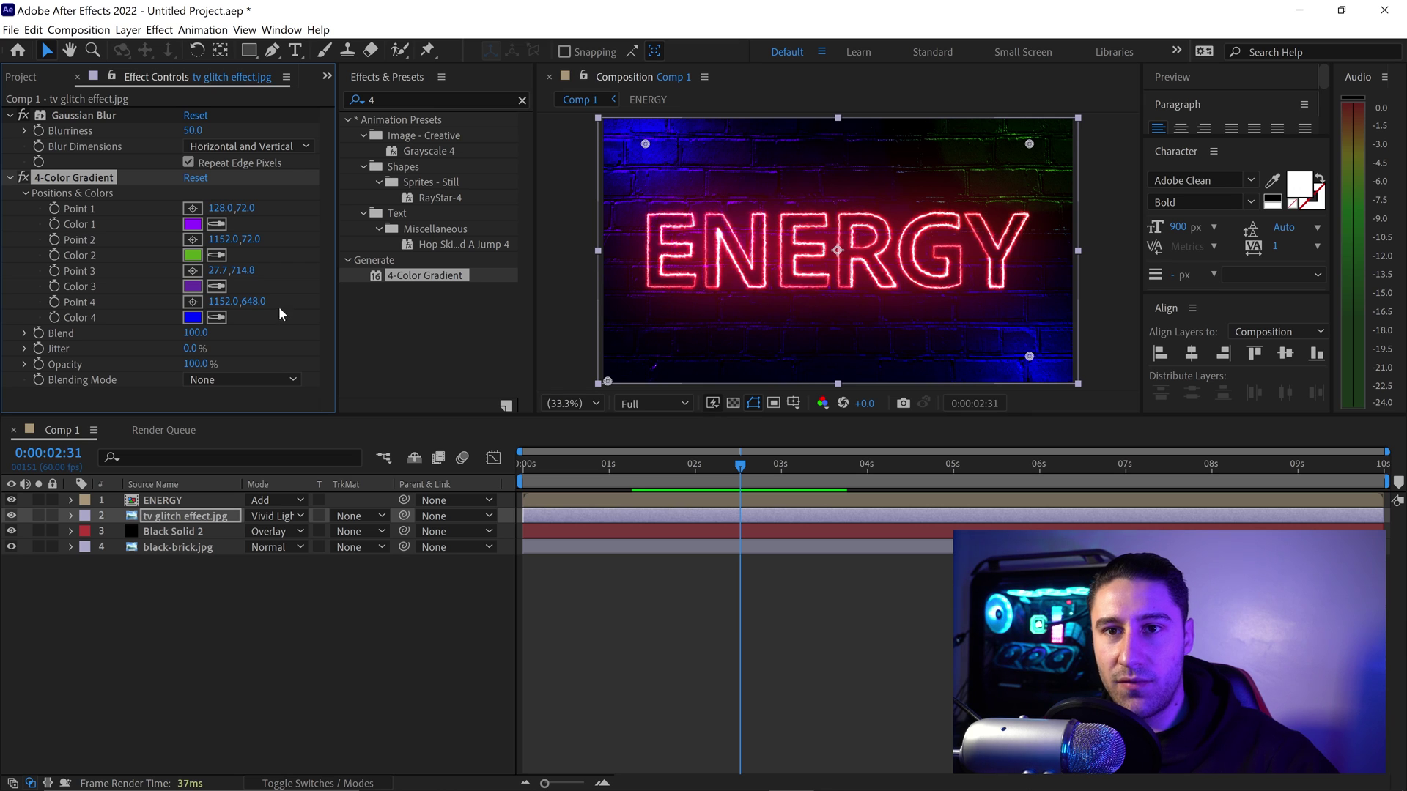
Set the position of Point 4 in the 4-Color Gradient to 952.2, 701.3
click(224, 304)
text(952)
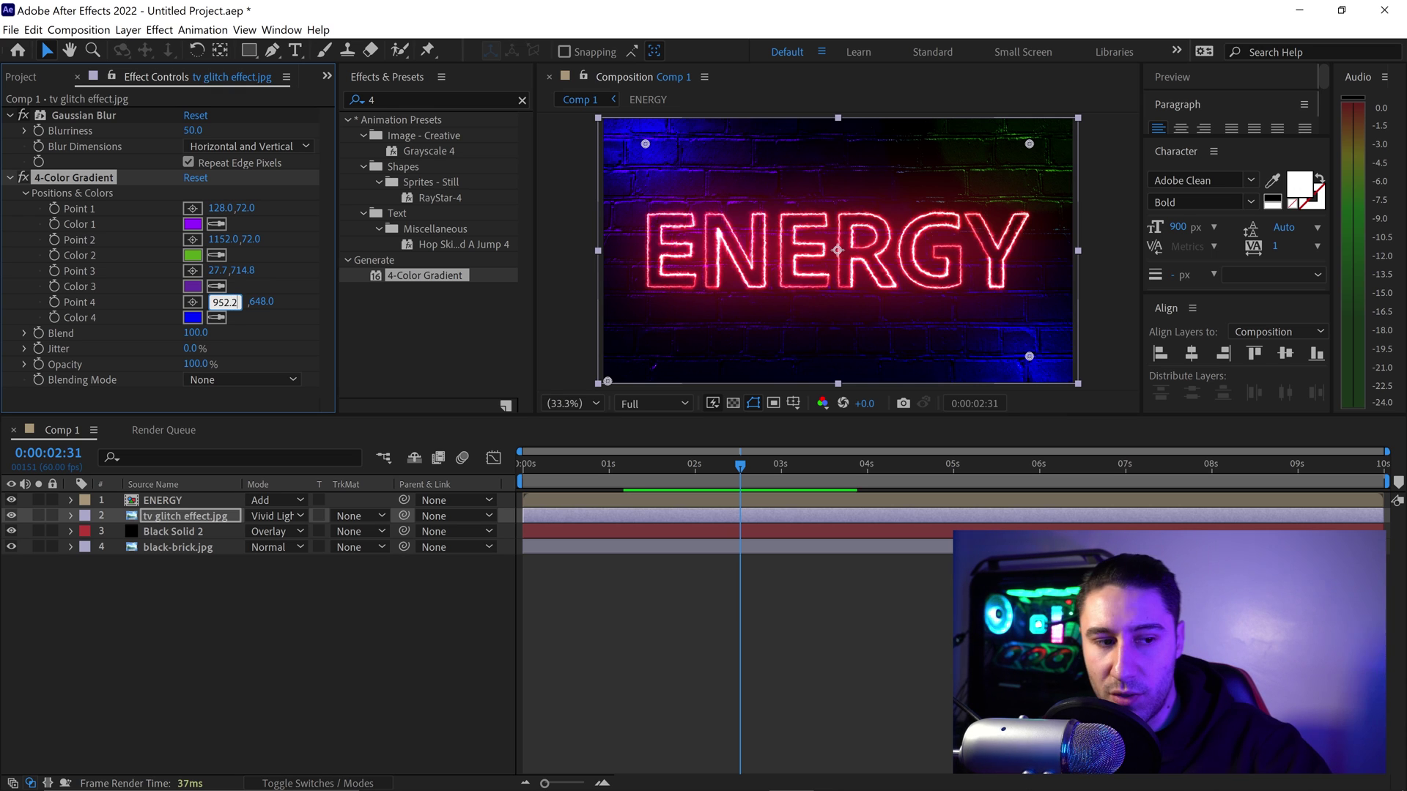
text(.2)
key(Tab)
text(701)
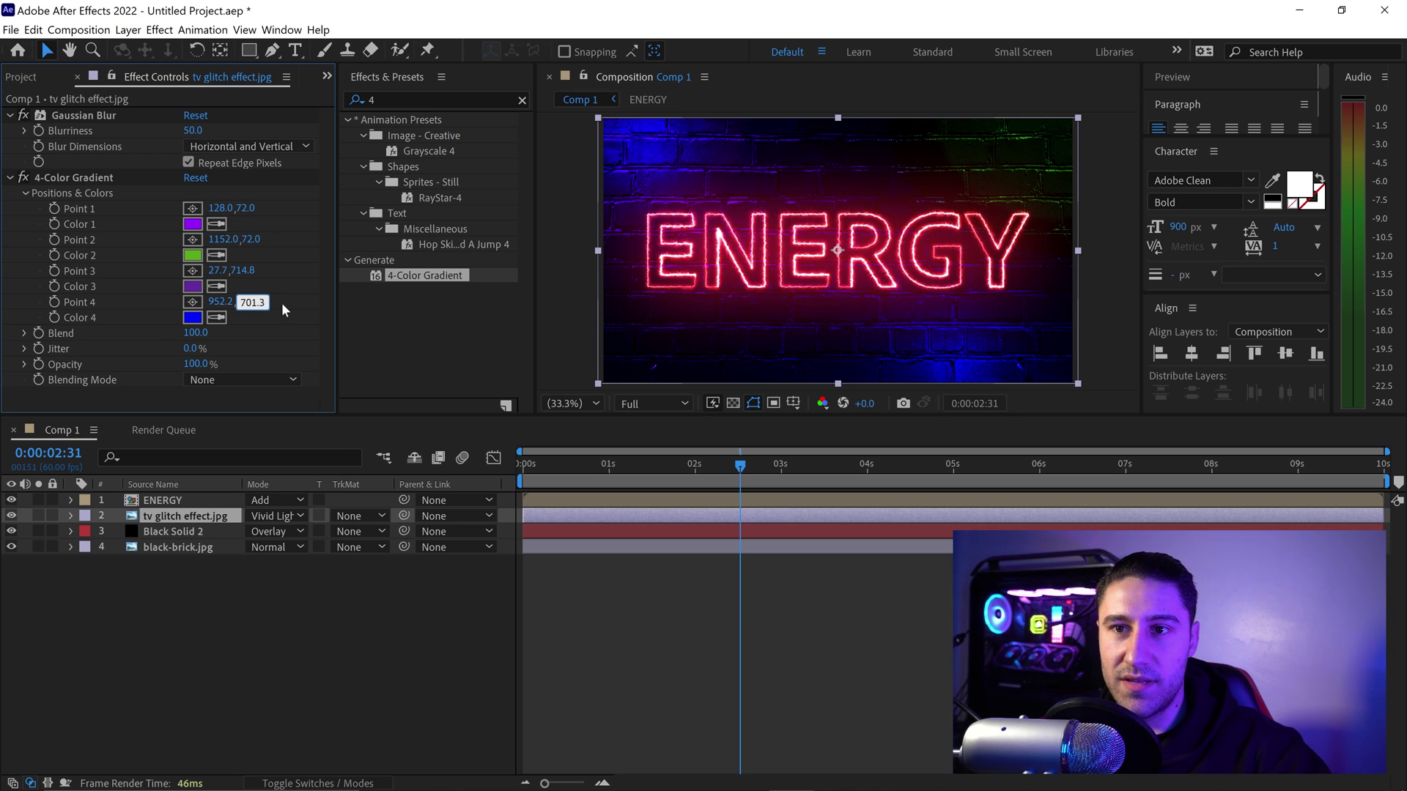
text(.3)
key(Return)
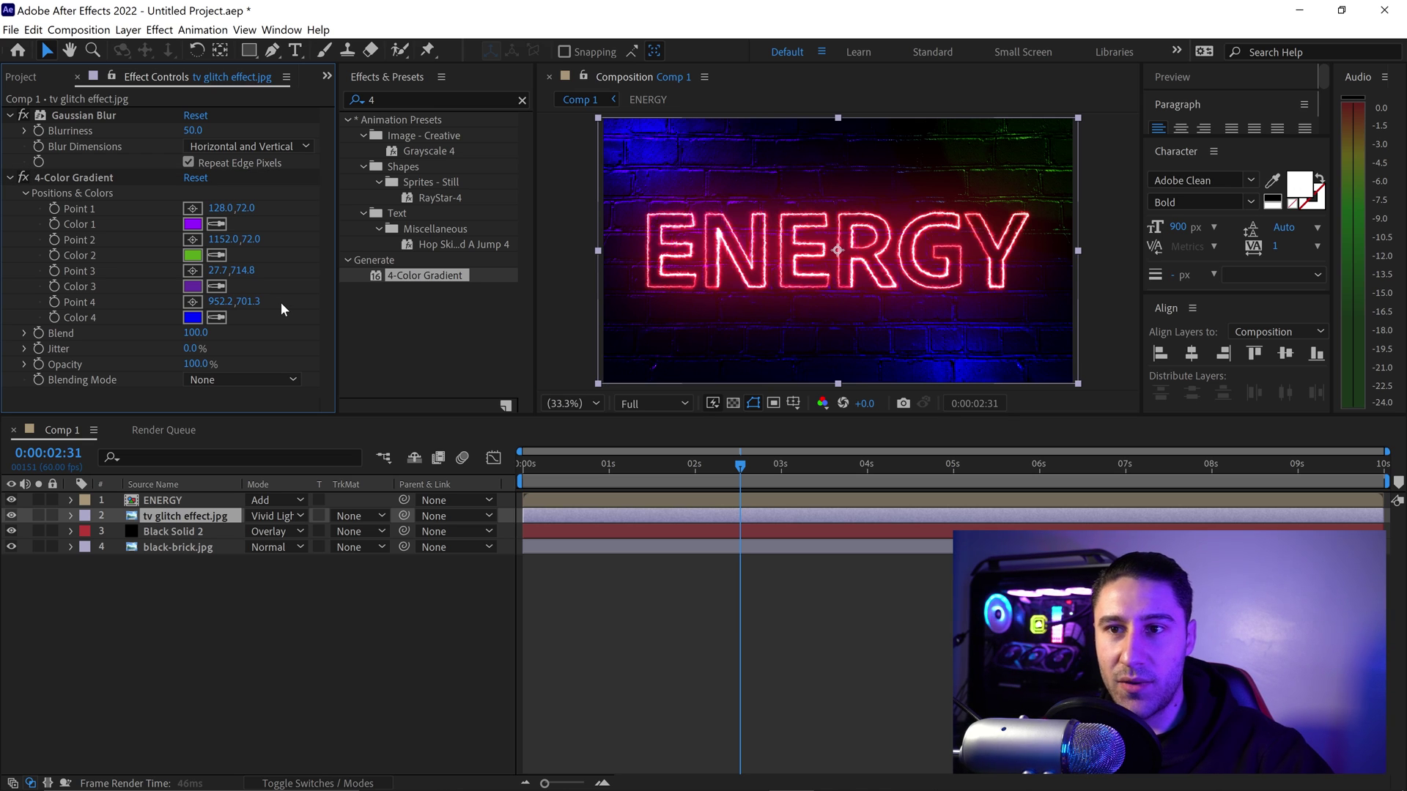
Set Color 4 of the 4-Color Gradient to blue with the hex value 0000FF
click(193, 318)
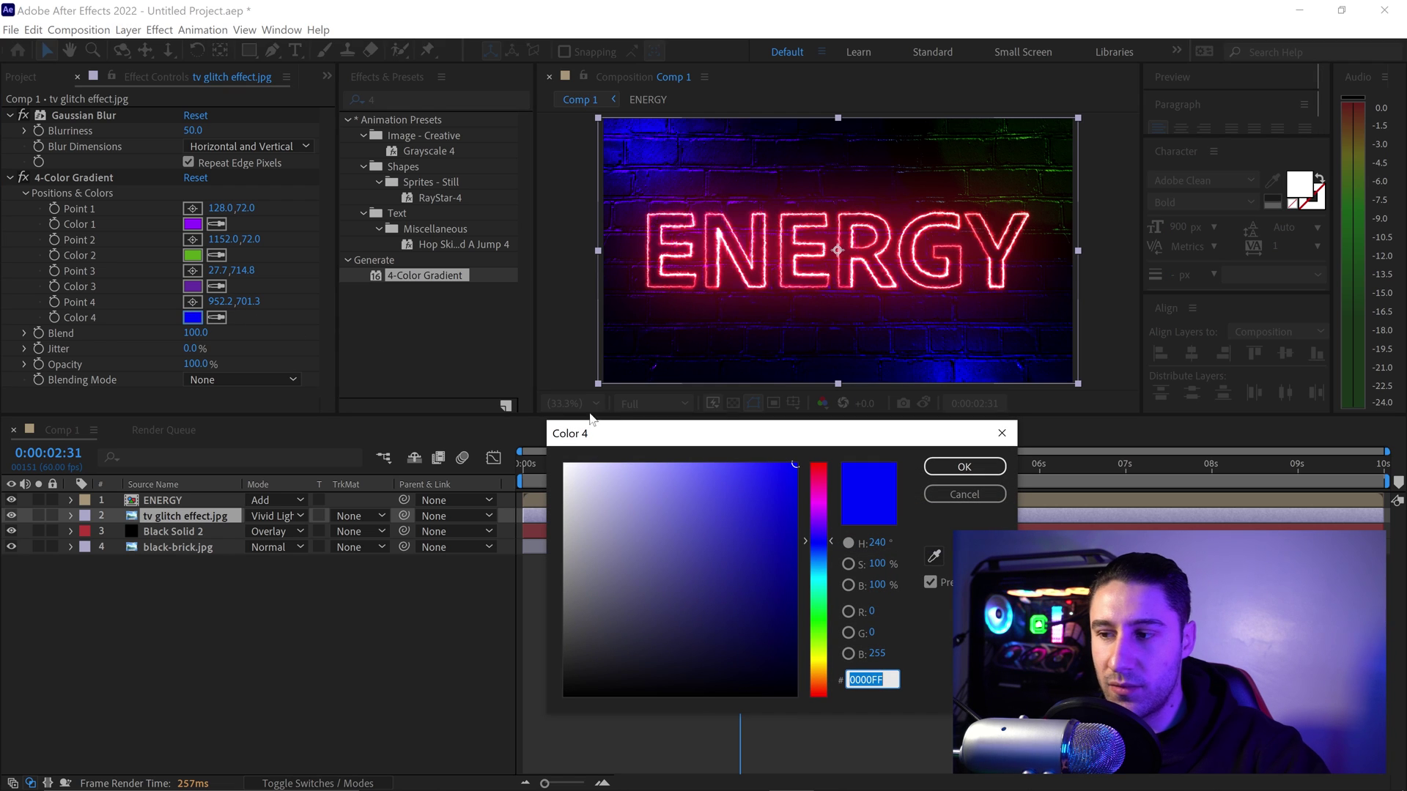
text(0000FF)
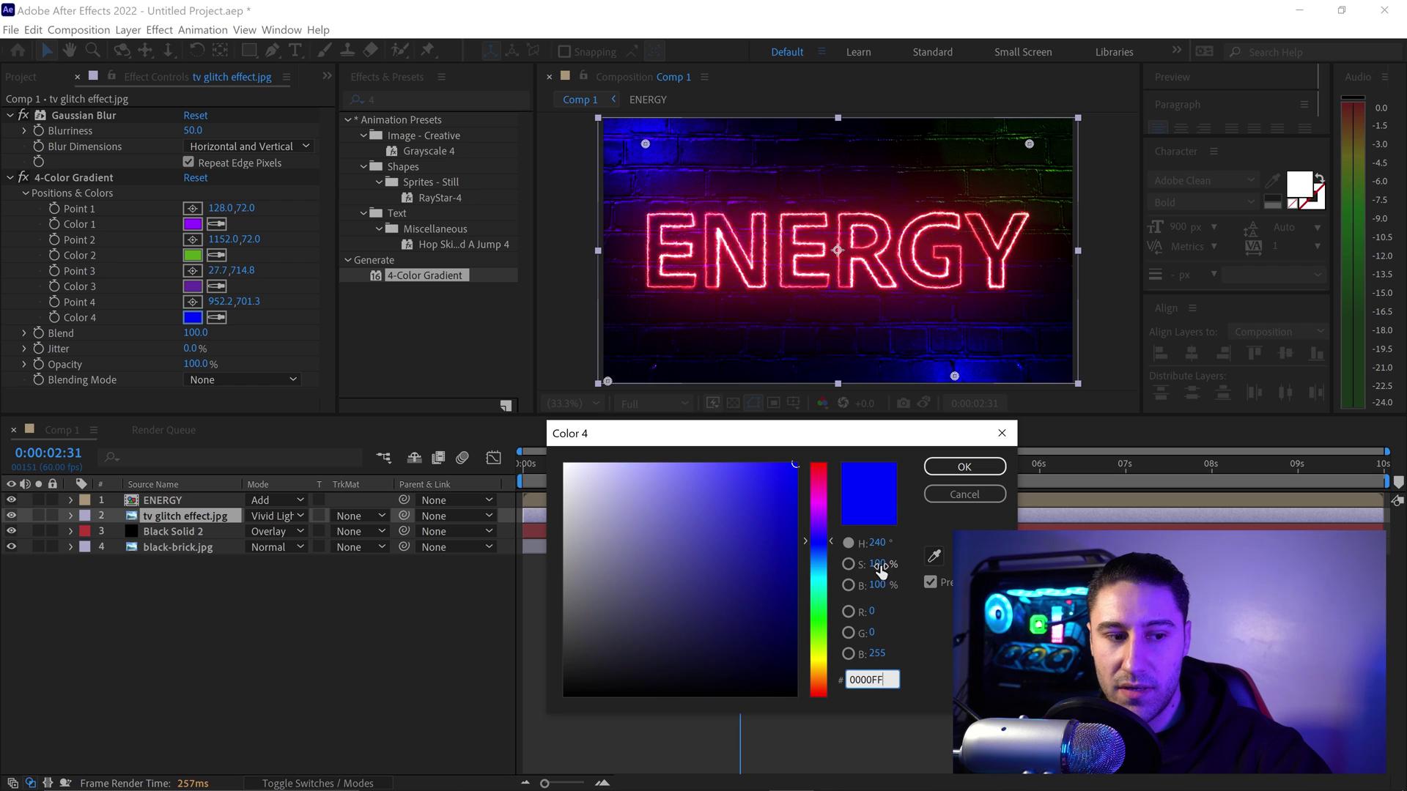
click(962, 466)
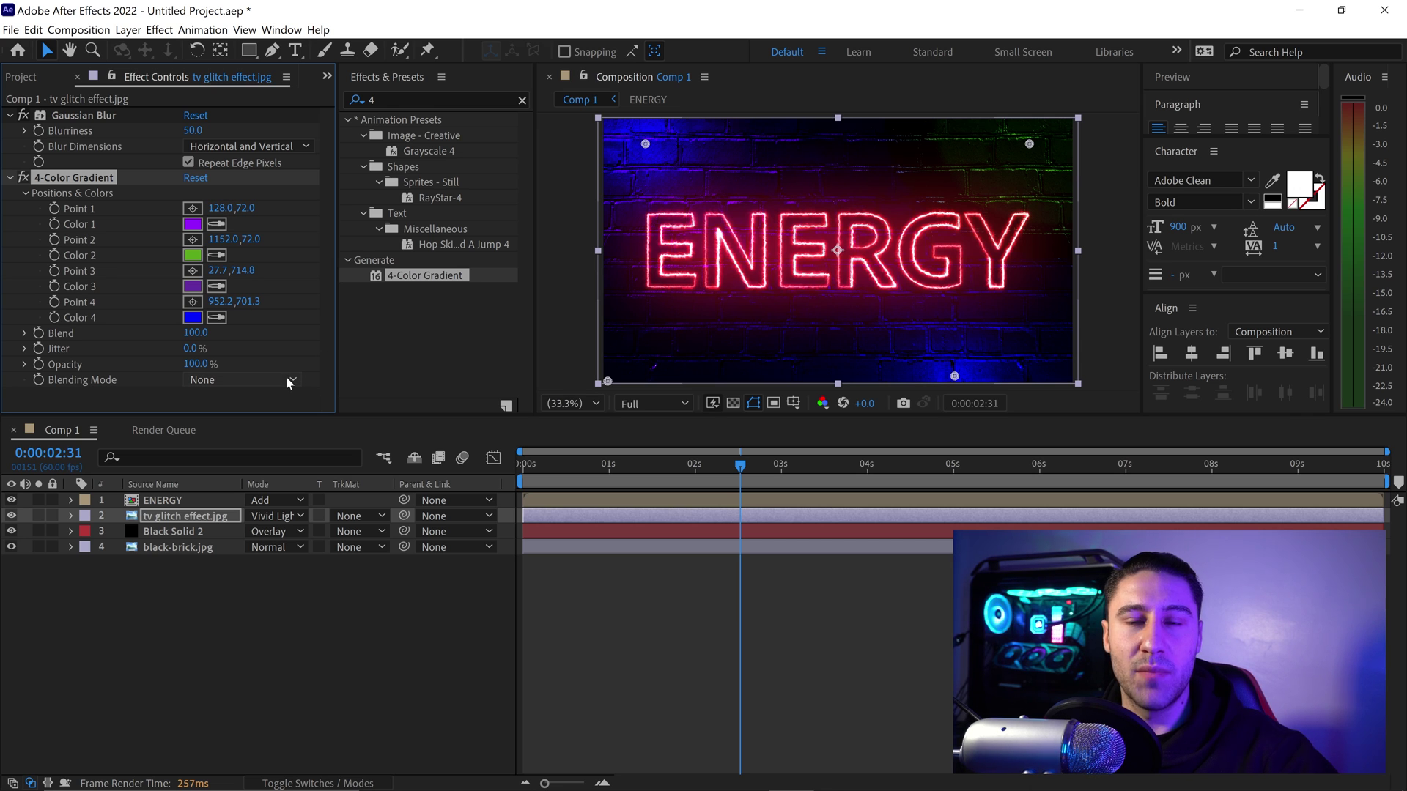
Set the 4-Color Gradient effect's own blending mode to Overlay
click(246, 379)
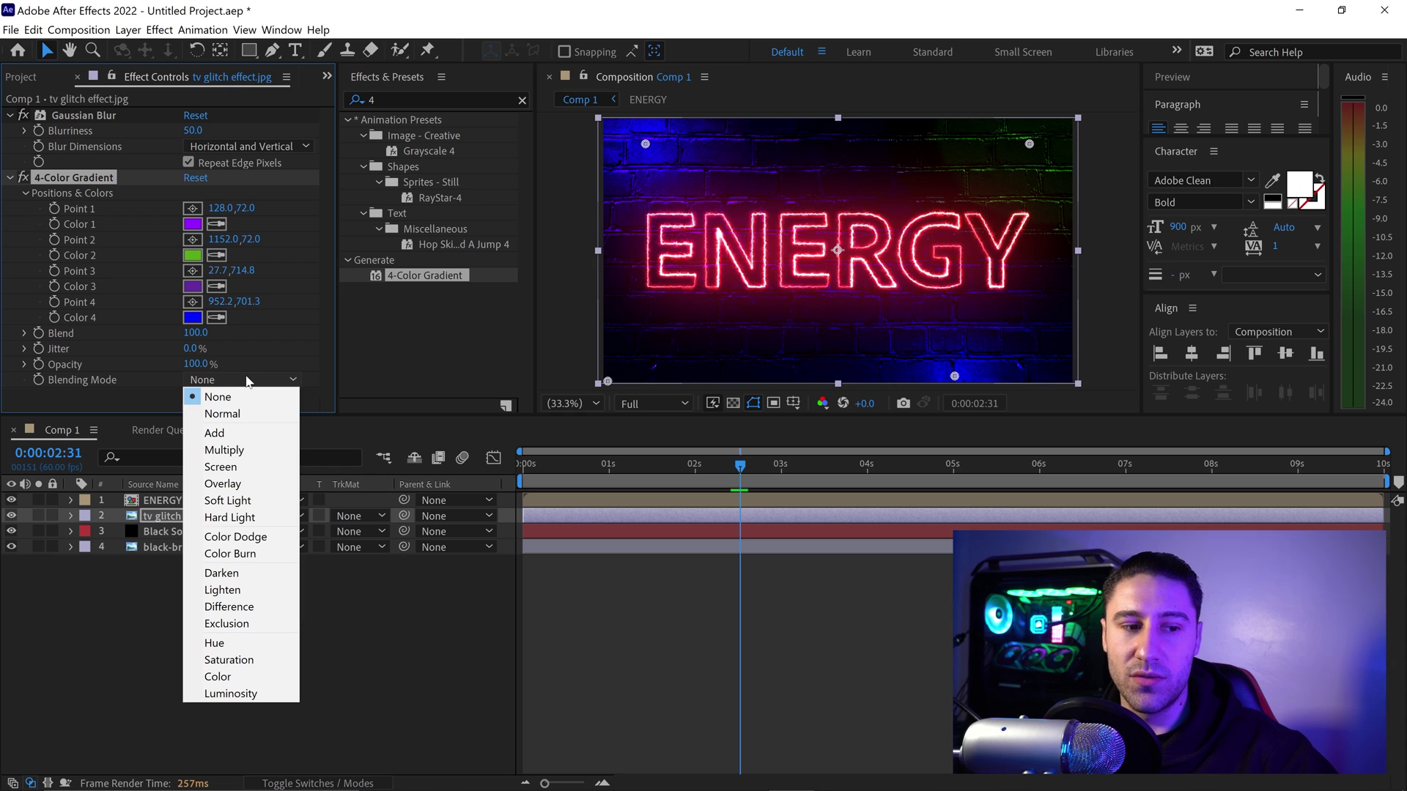
click(230, 484)
click(230, 482)
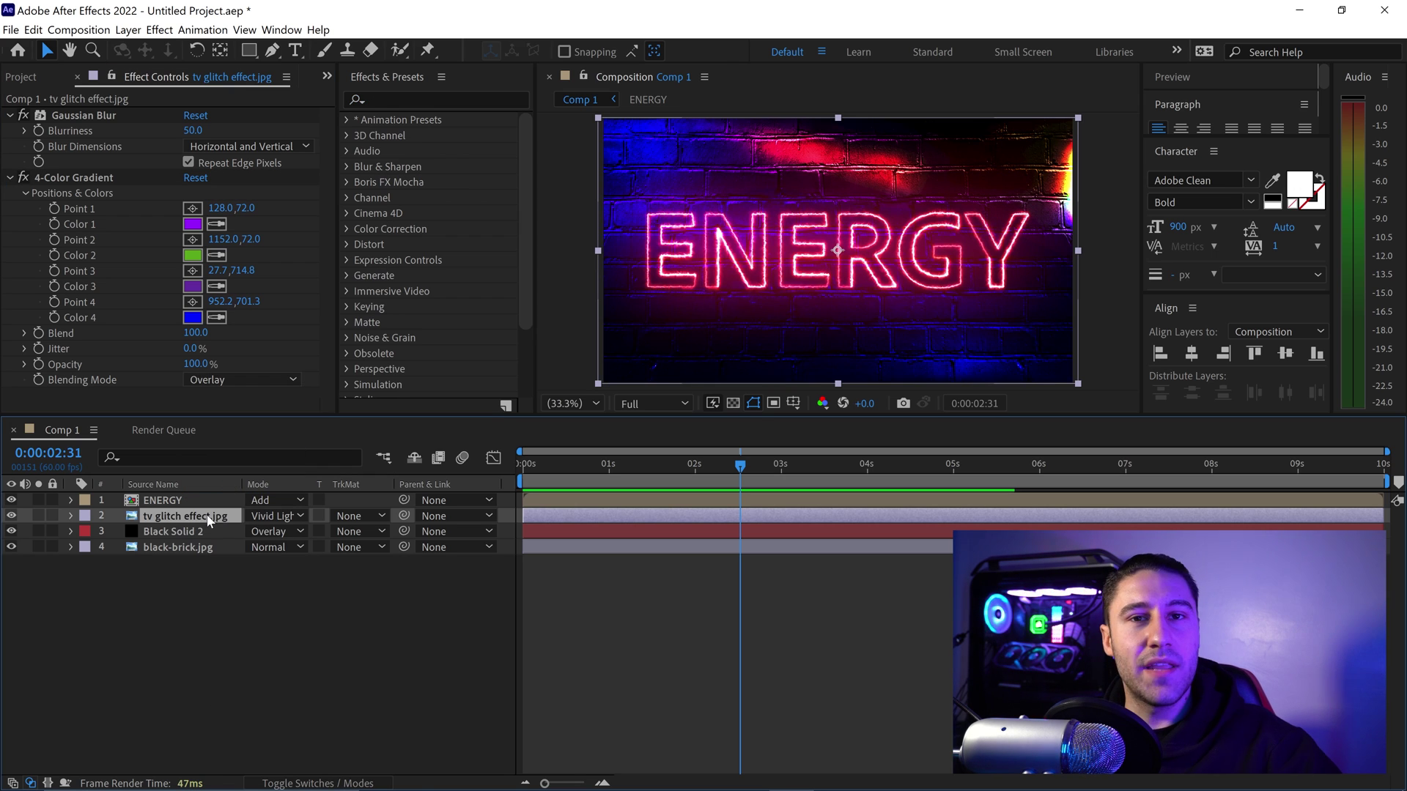
Select the ENERGY layer in the Comp 1 timeline
click(161, 482)
click(166, 500)
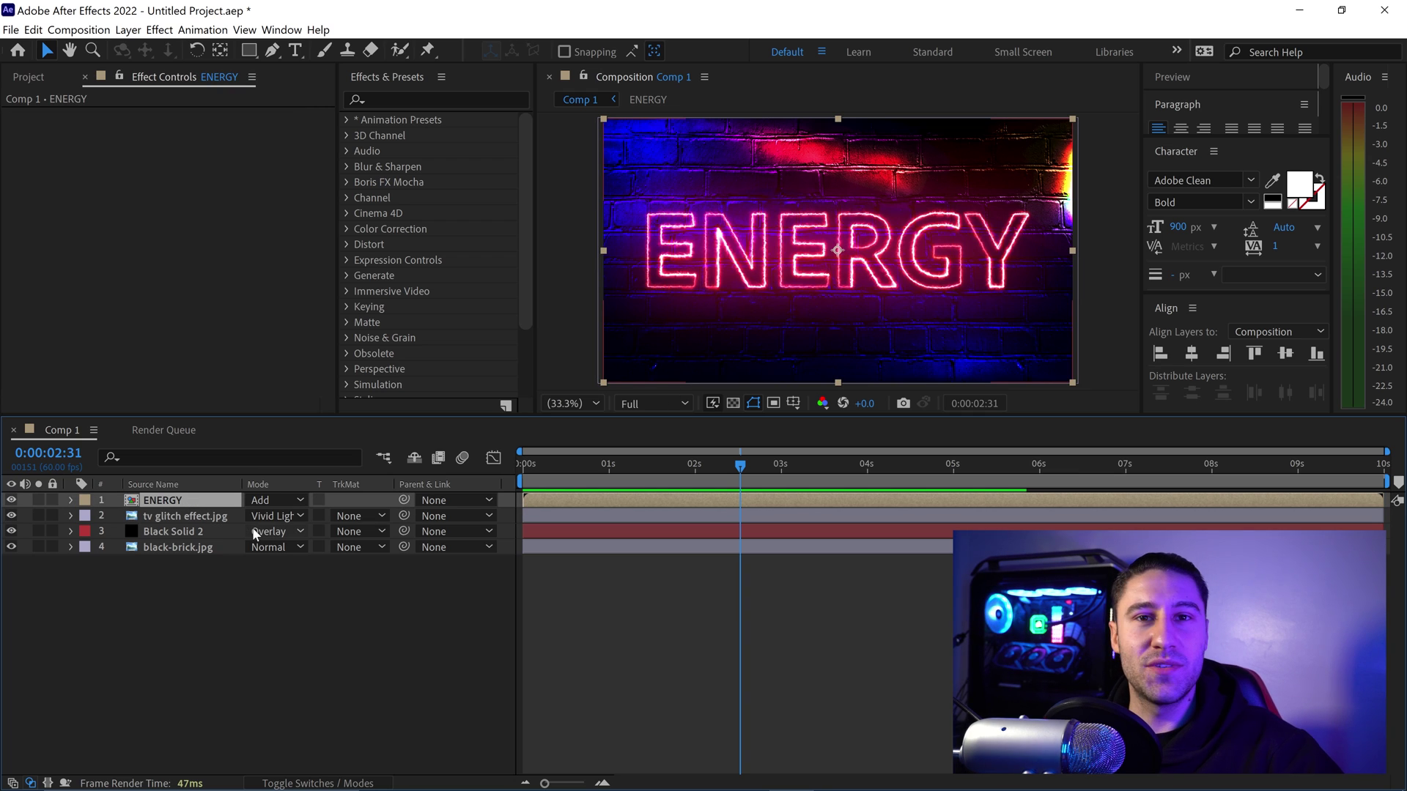